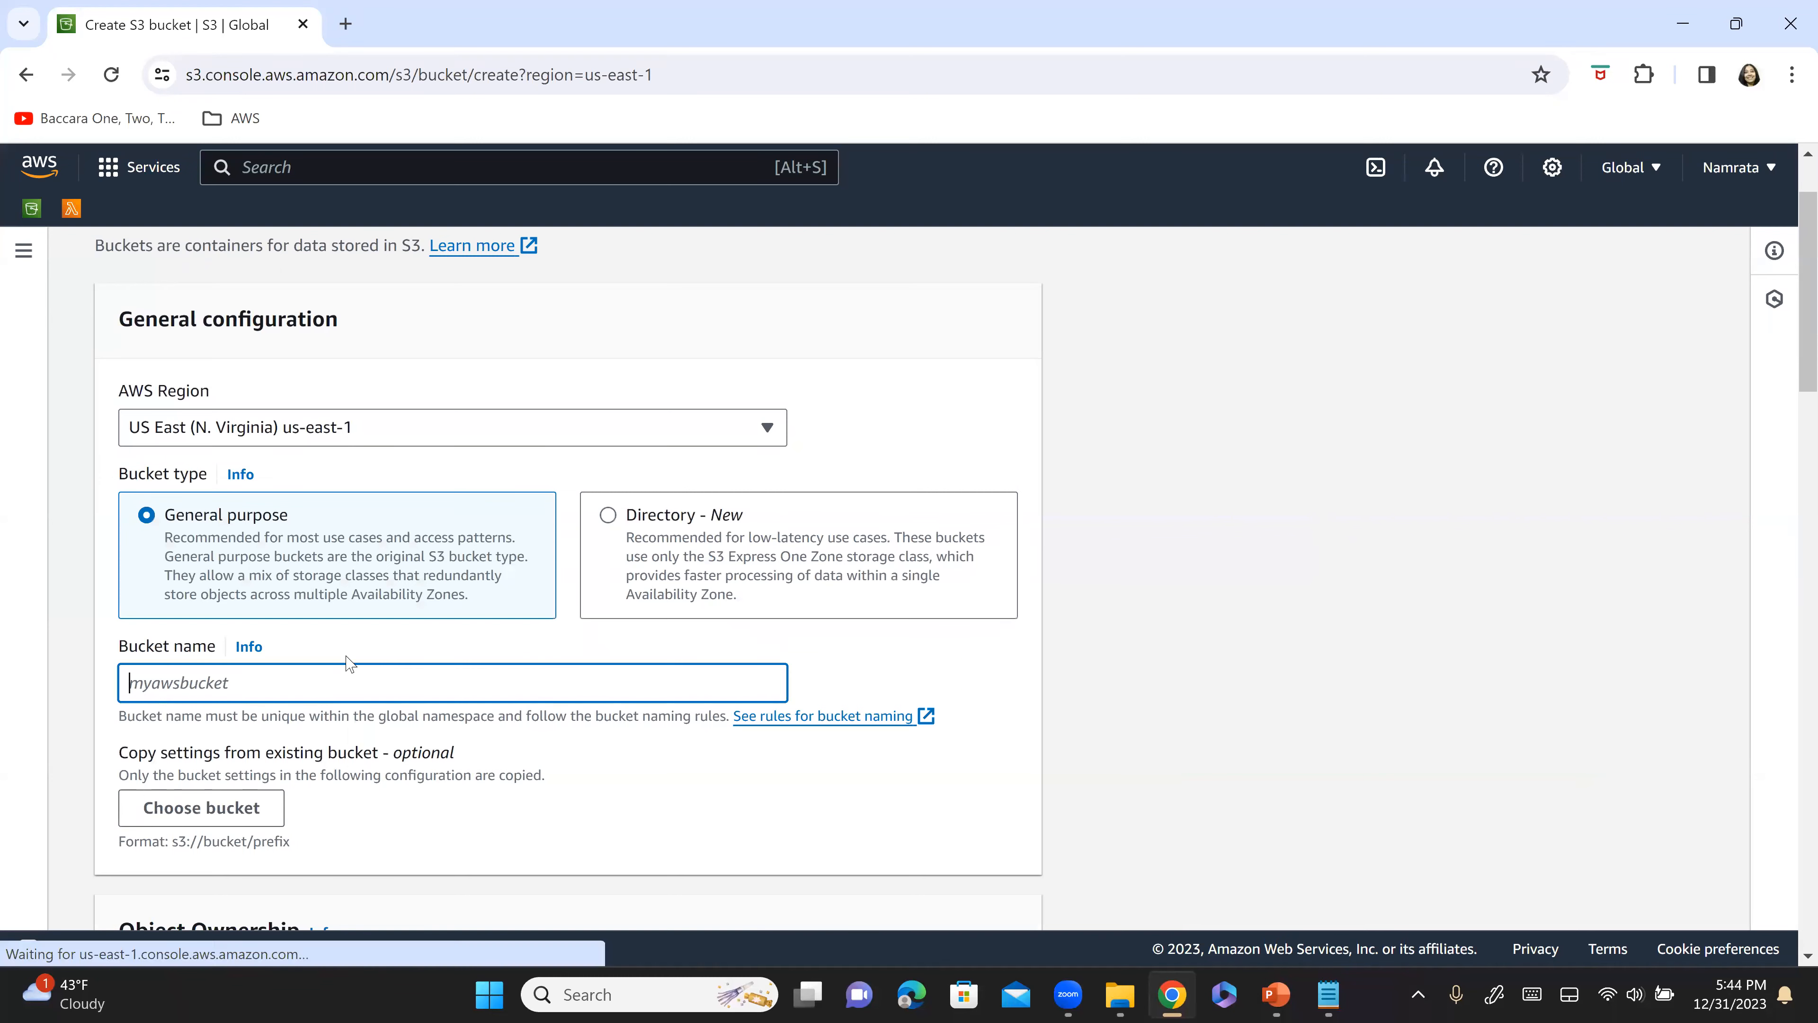
Name the new general purpose S3 bucket myaqappbucket and copy the name.
type("apap")
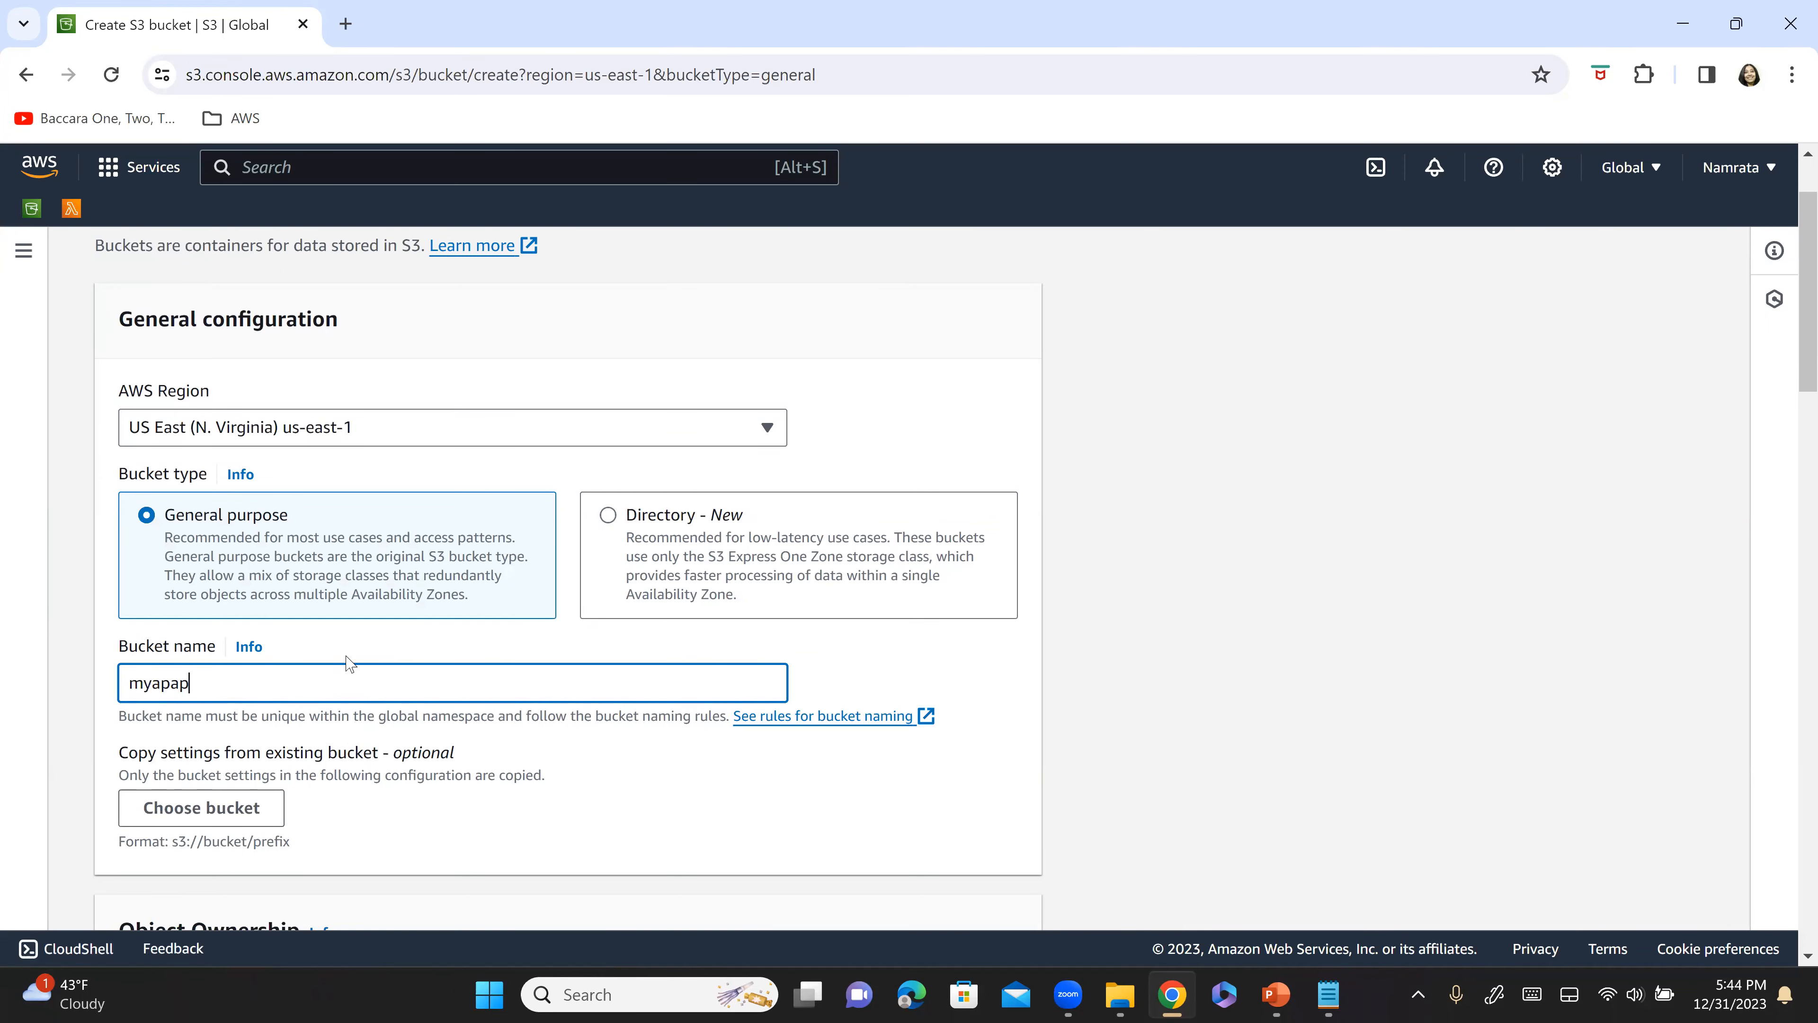
type("pbucket")
key("ctrl+a")
left_click(1210, 608)
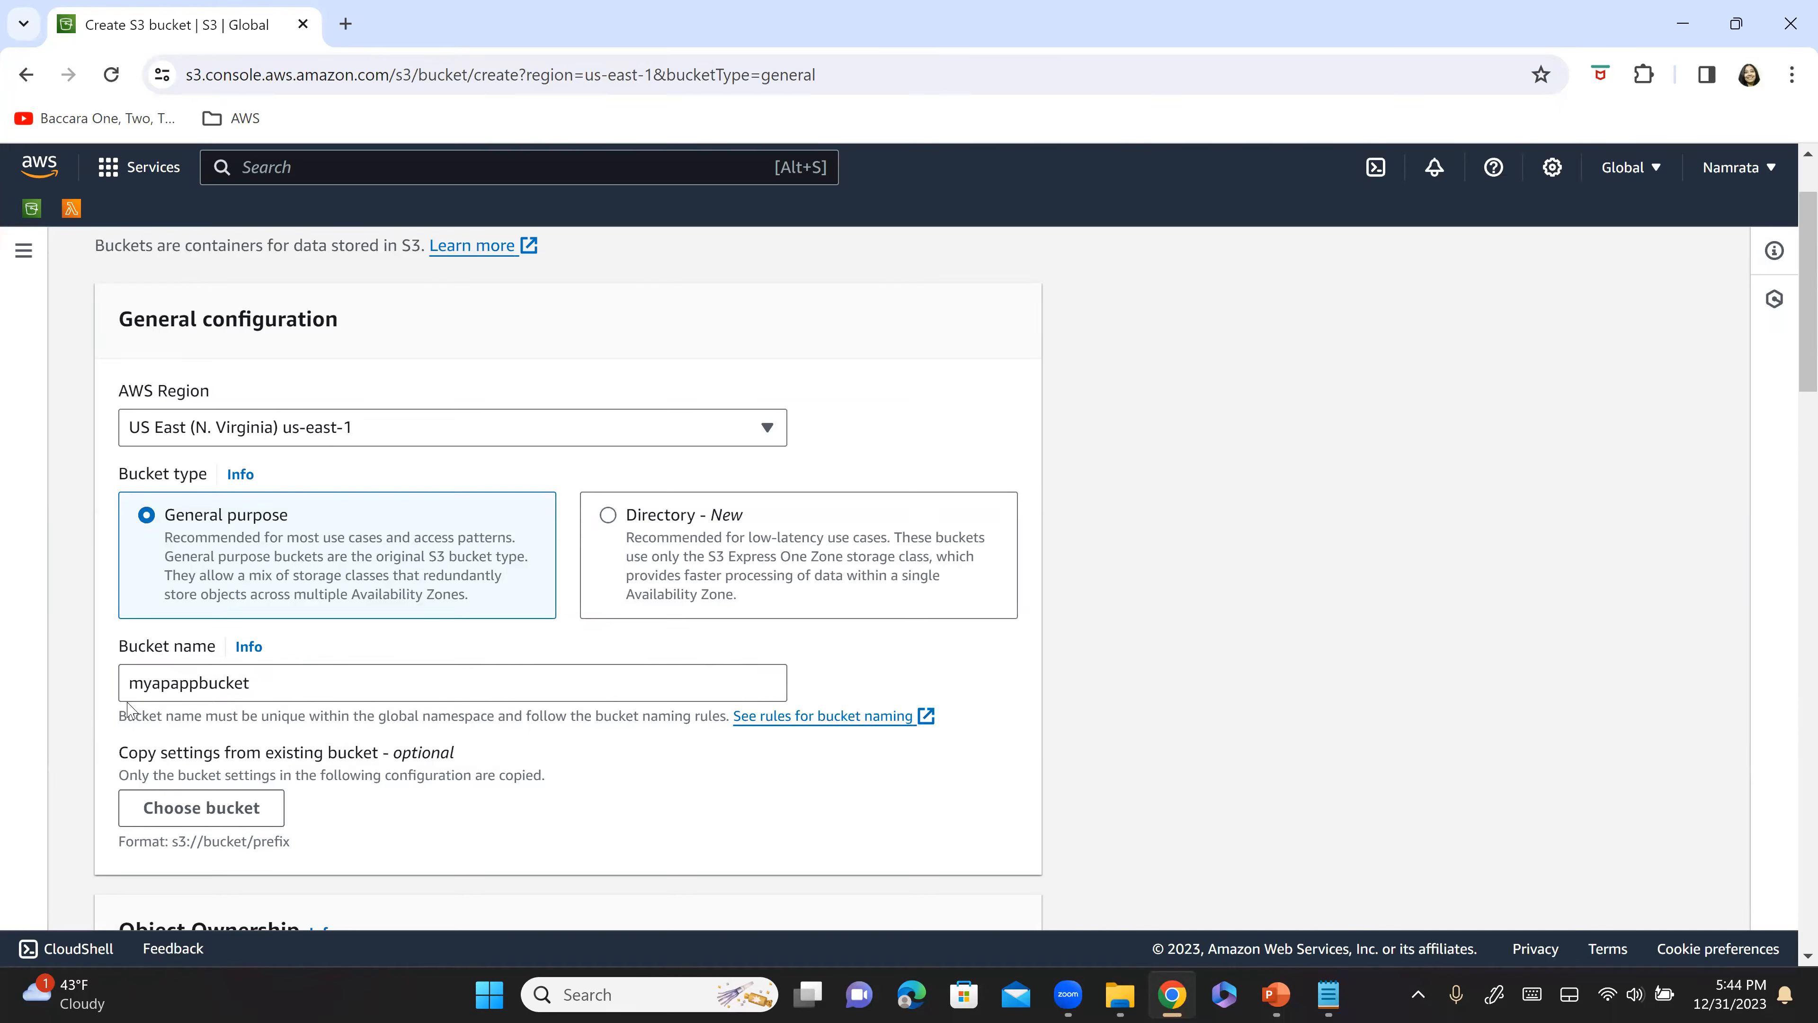
left_click(165, 684)
key("BackSpace")
type("q")
key("ctrl+a")
key("ctrl+c")
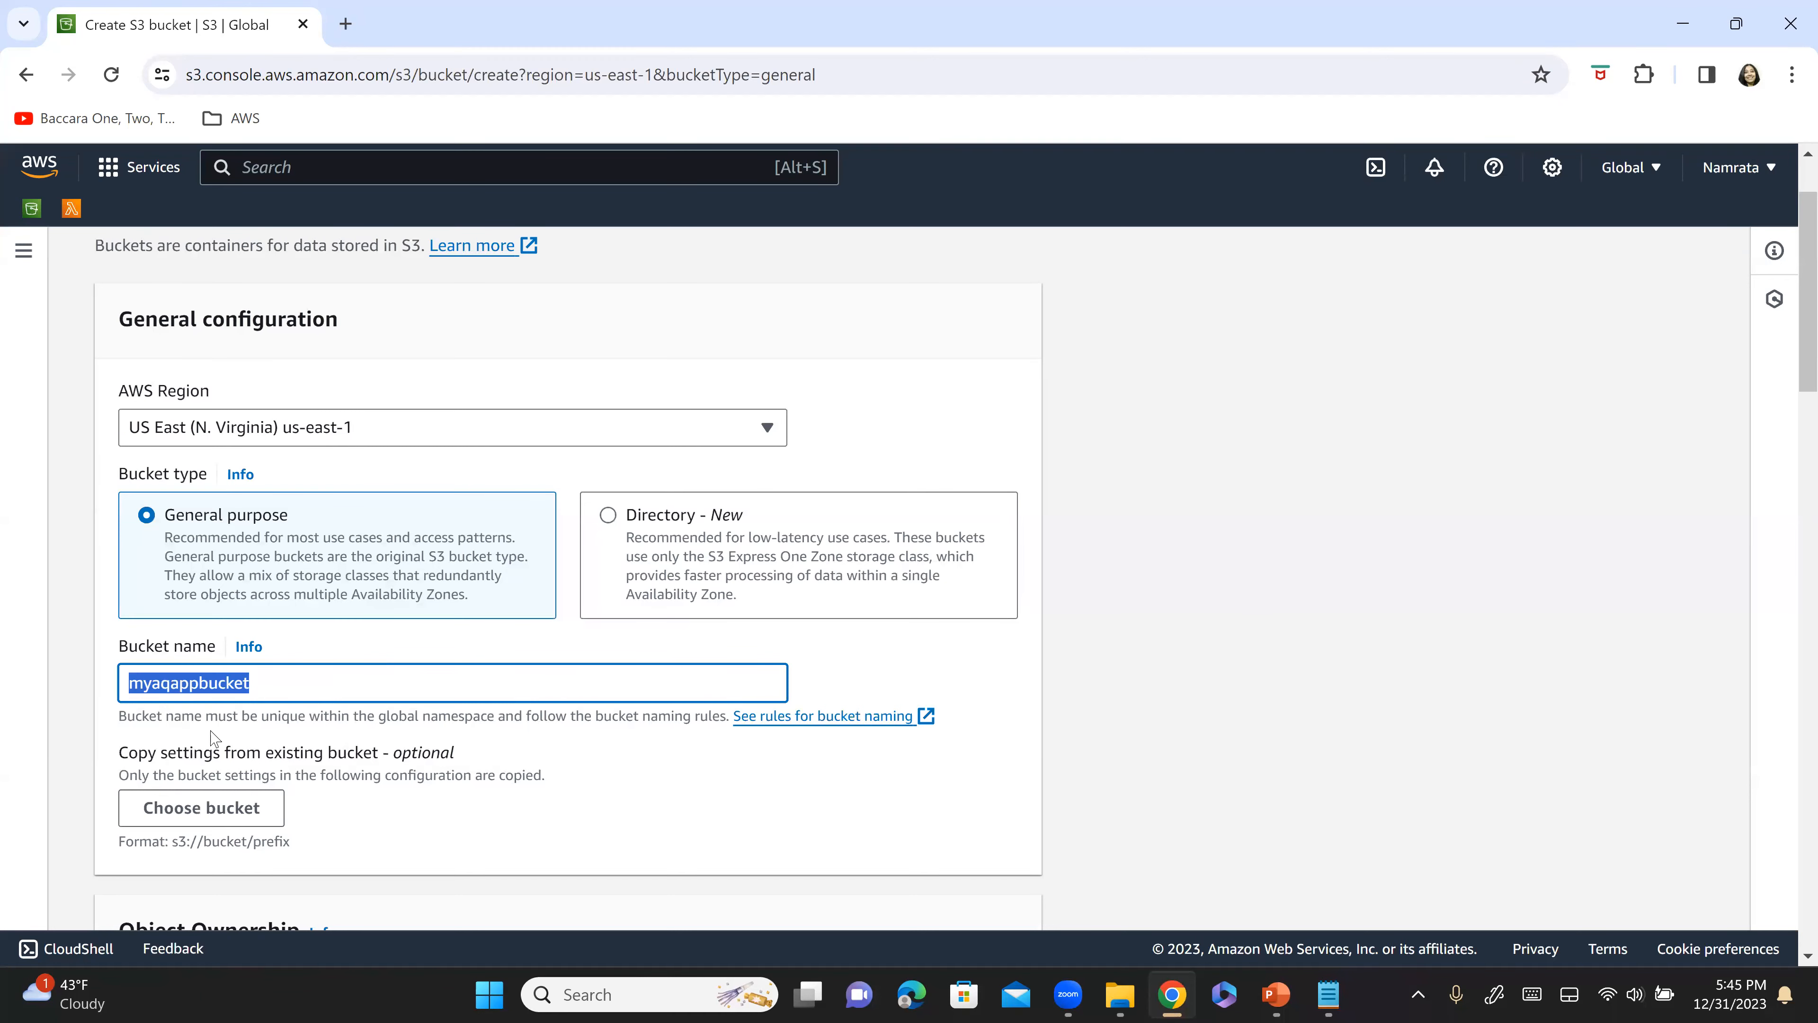
left_click(1245, 741)
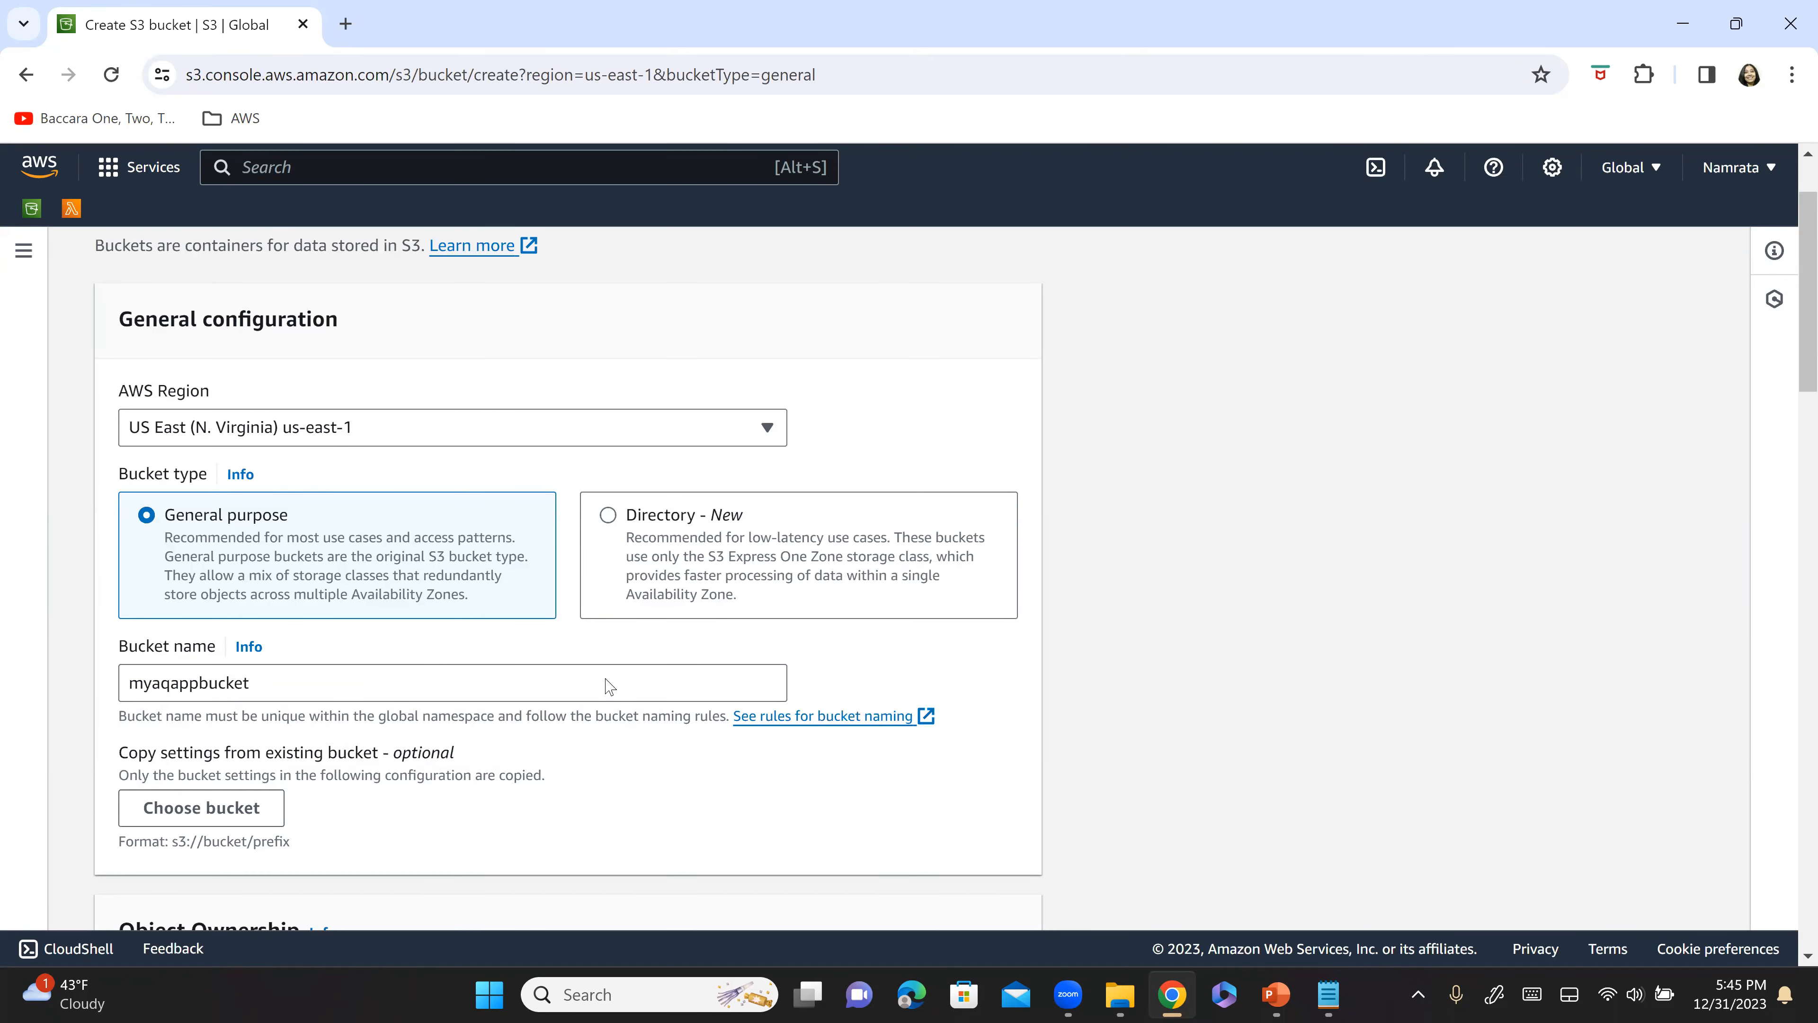
Create the bucket with the default ownership, public access and encryption settings.
scroll(609, 686, "down", 10)
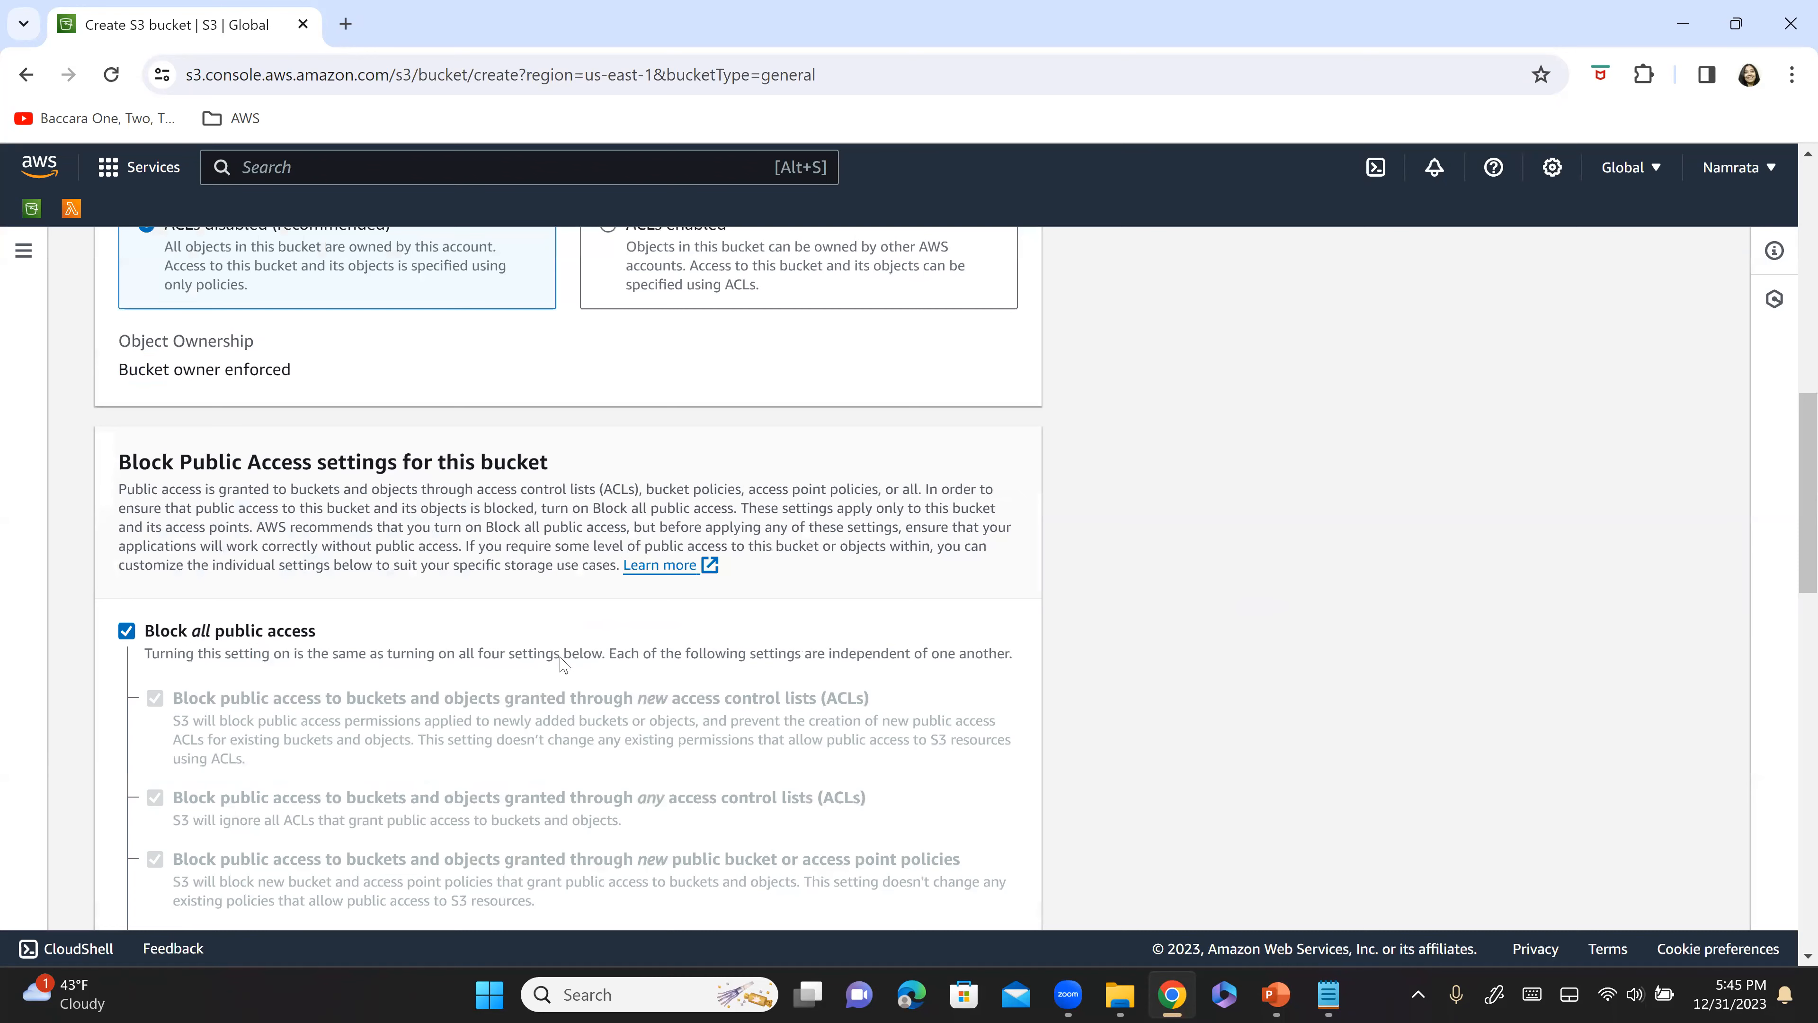
scroll(563, 665, "down", 15)
scroll(1075, 885, "down", 2)
left_click(1008, 899)
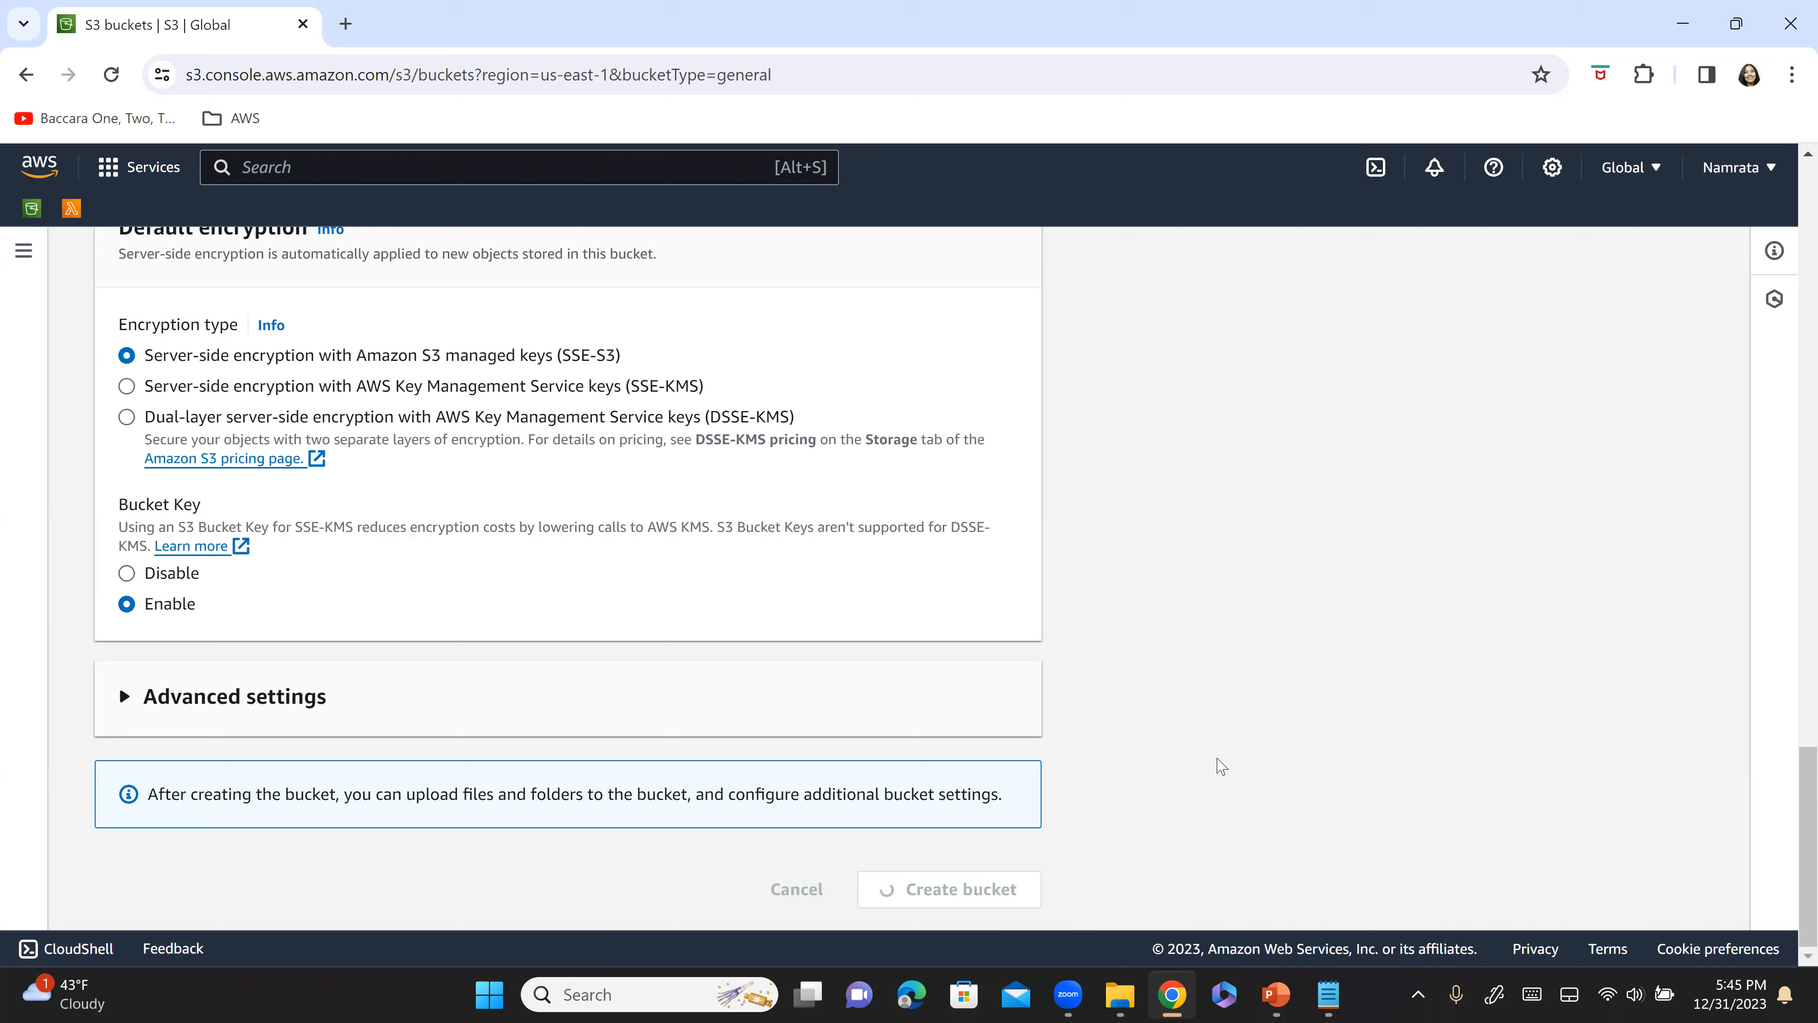
Paste the copied bucket name into Notepad and return to the S3 buckets page in Chrome.
left_click(1329, 994)
key("ctrl+v")
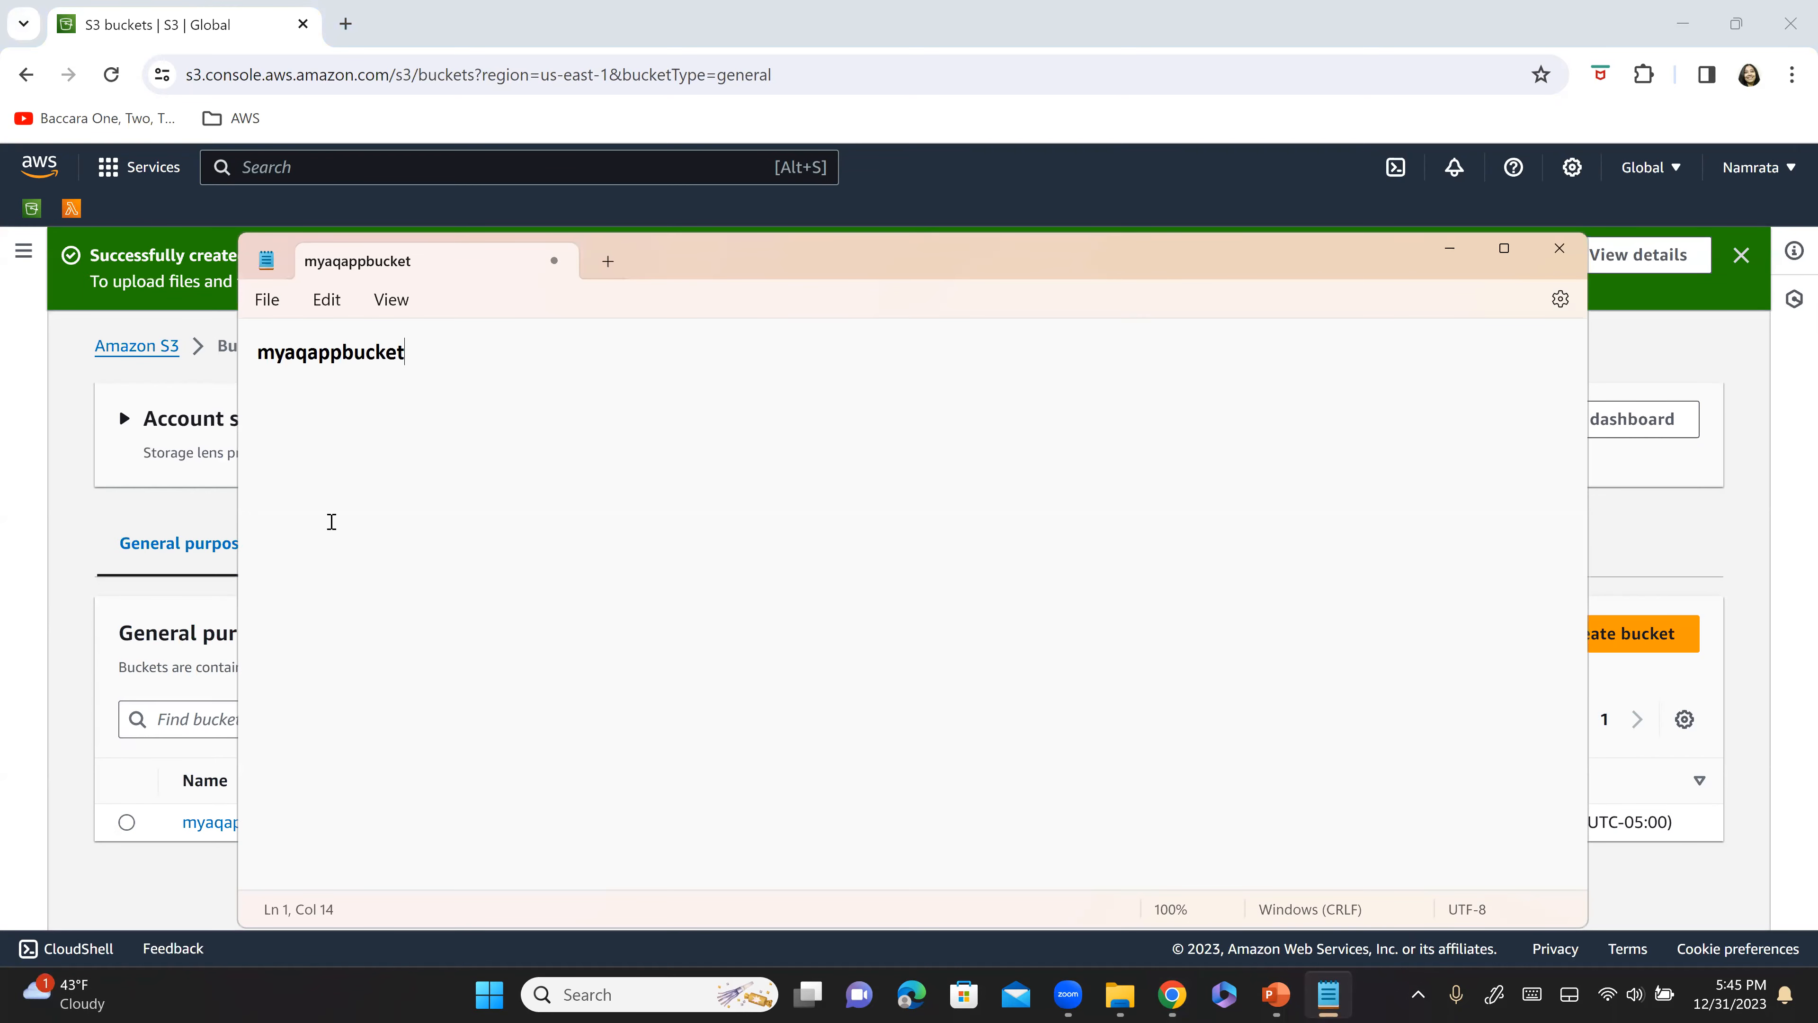
left_click(76, 550)
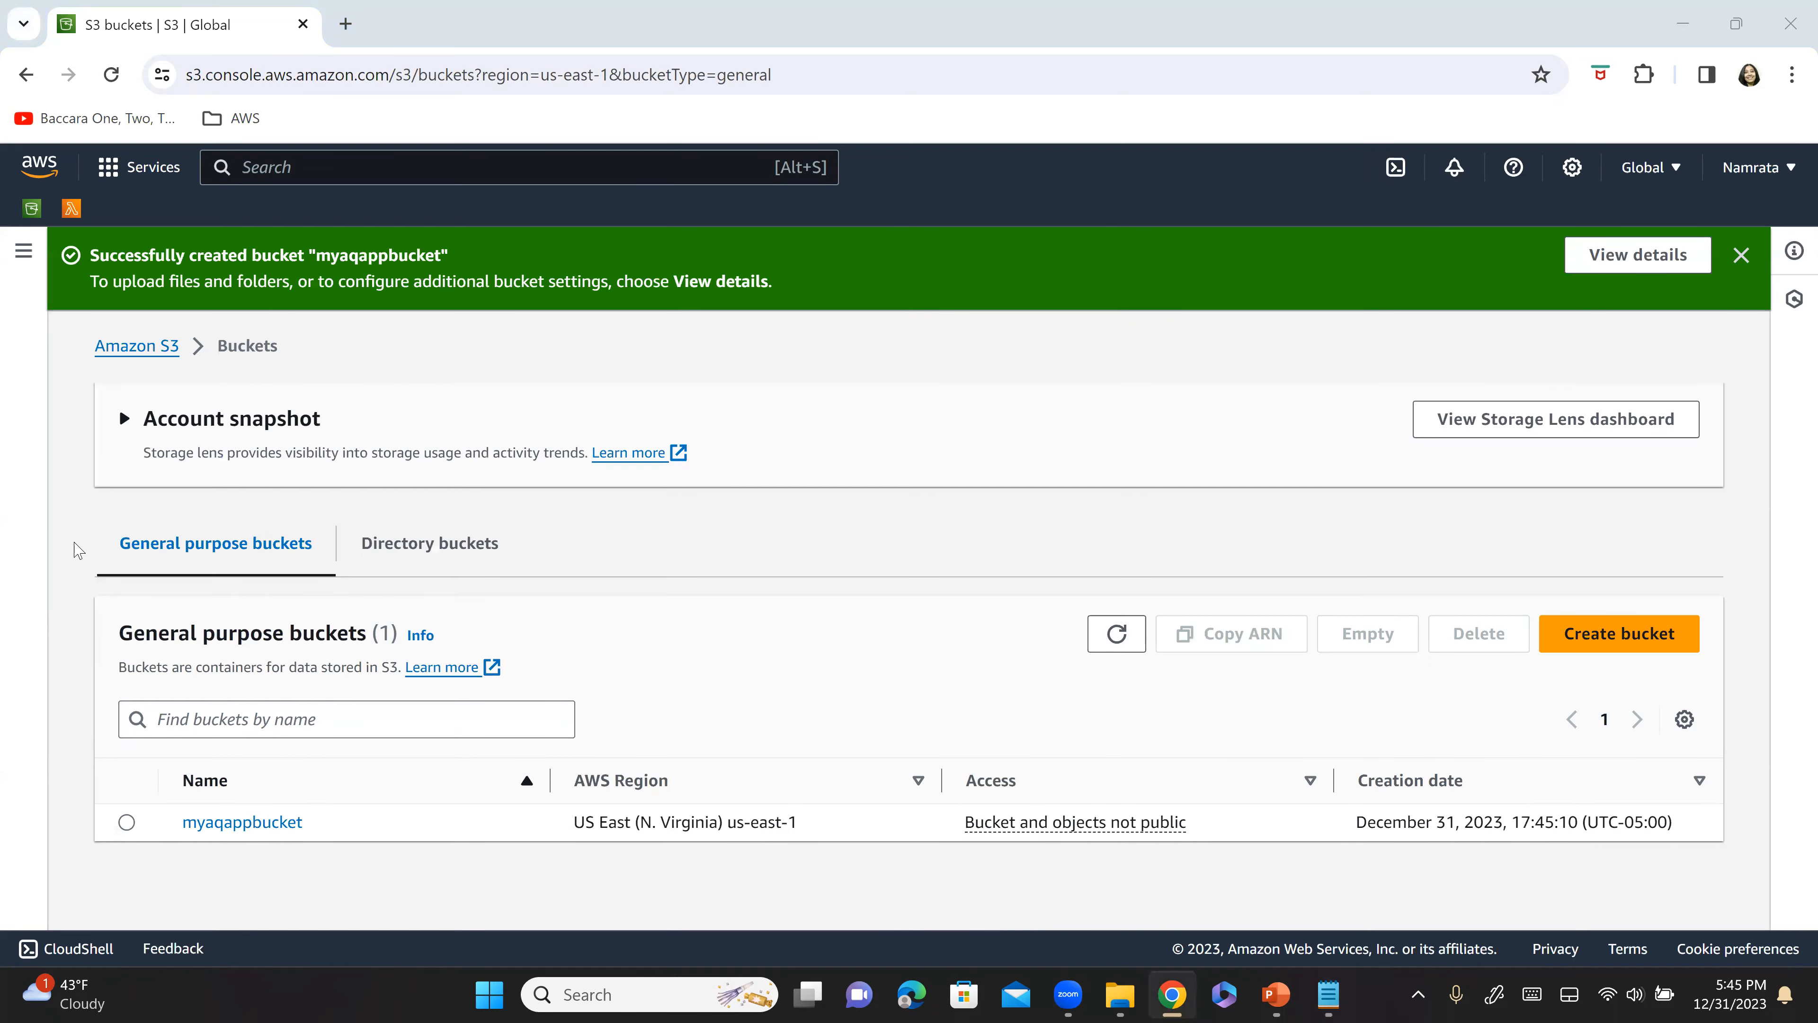
Review the Step 2 instructions and the PDF documents in the whitepaper folder, and return to the S3 buckets list.
key("alt+Tab")
key("alt+Tab")
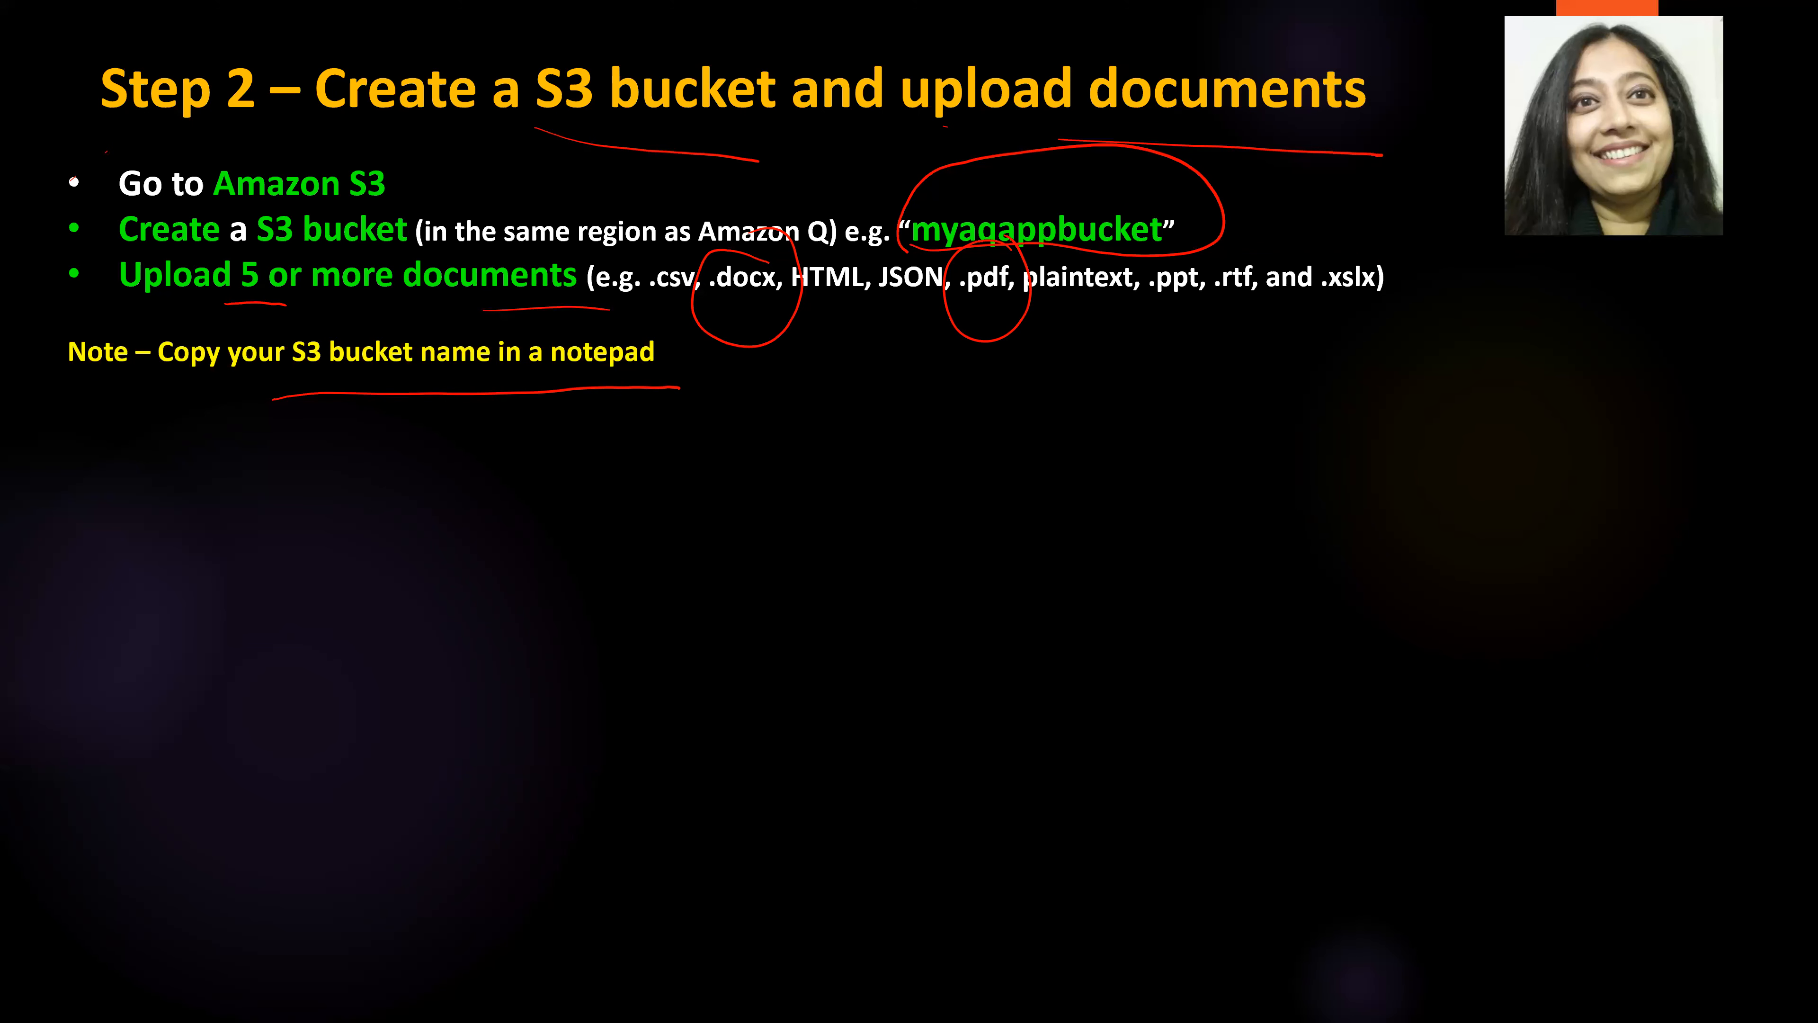
key("alt+Tab")
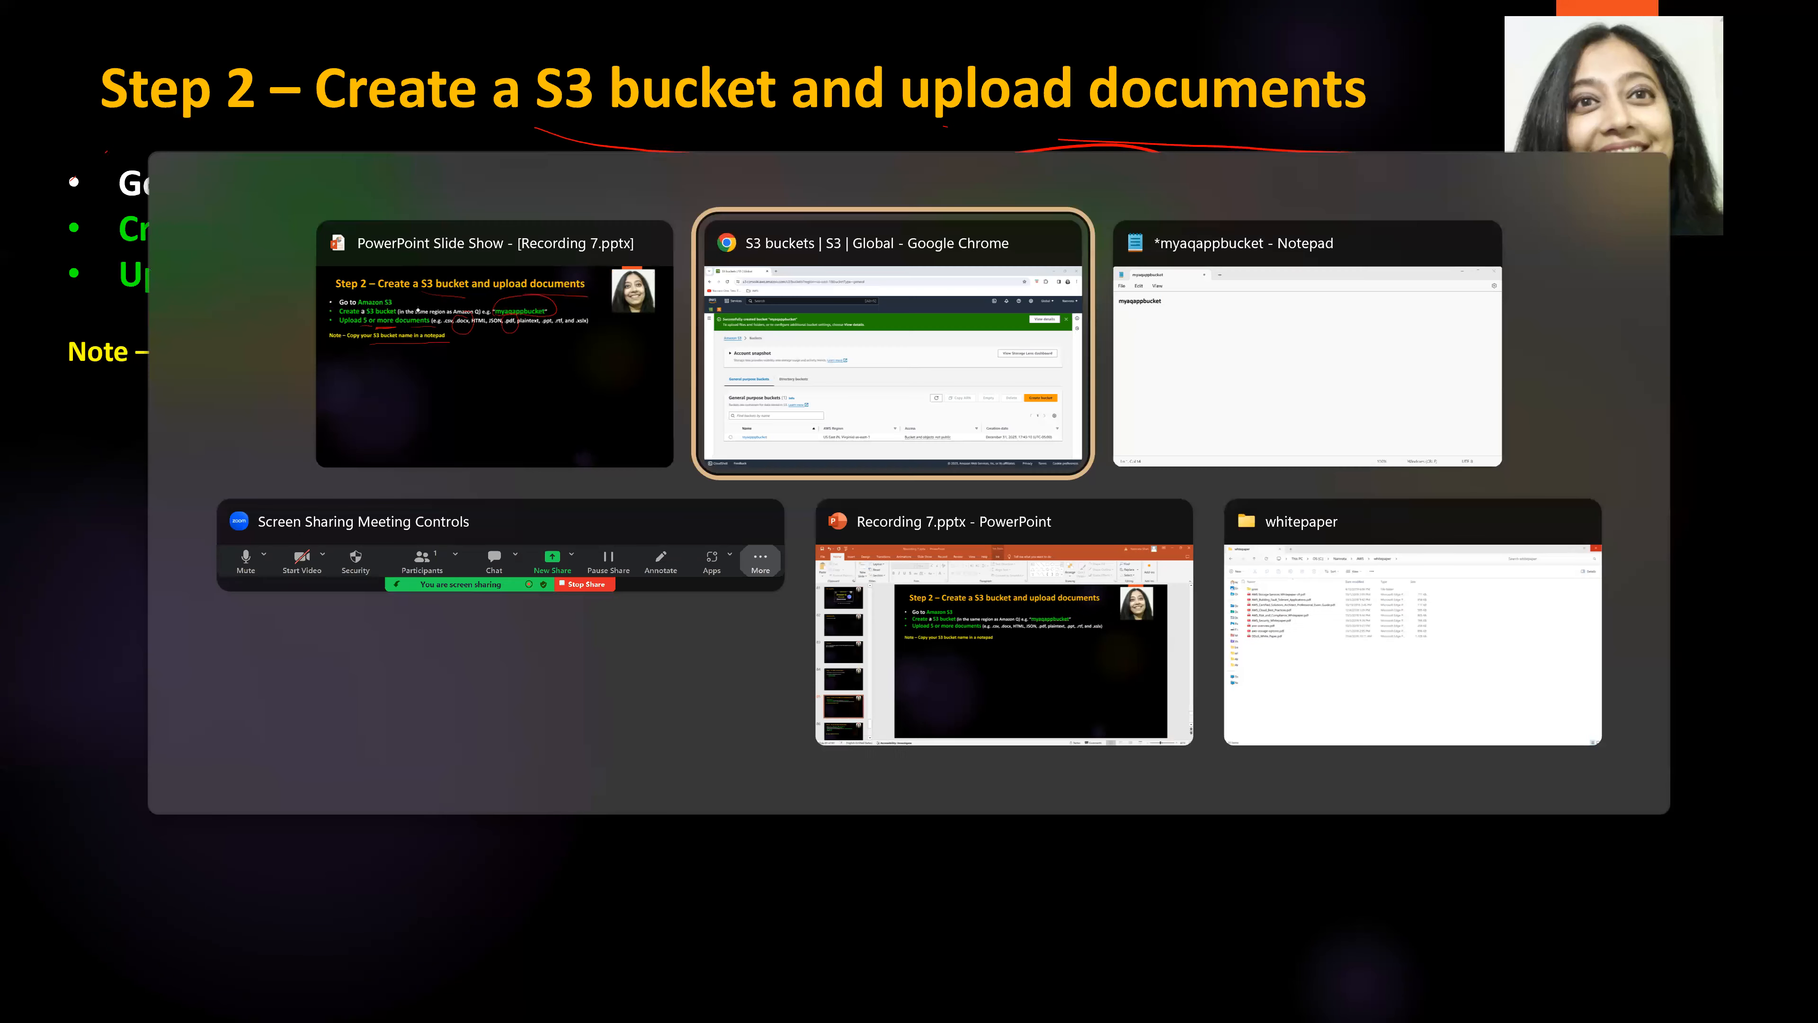
key("alt+Tab")
key("alt+Tab")
key("alt+Tab")
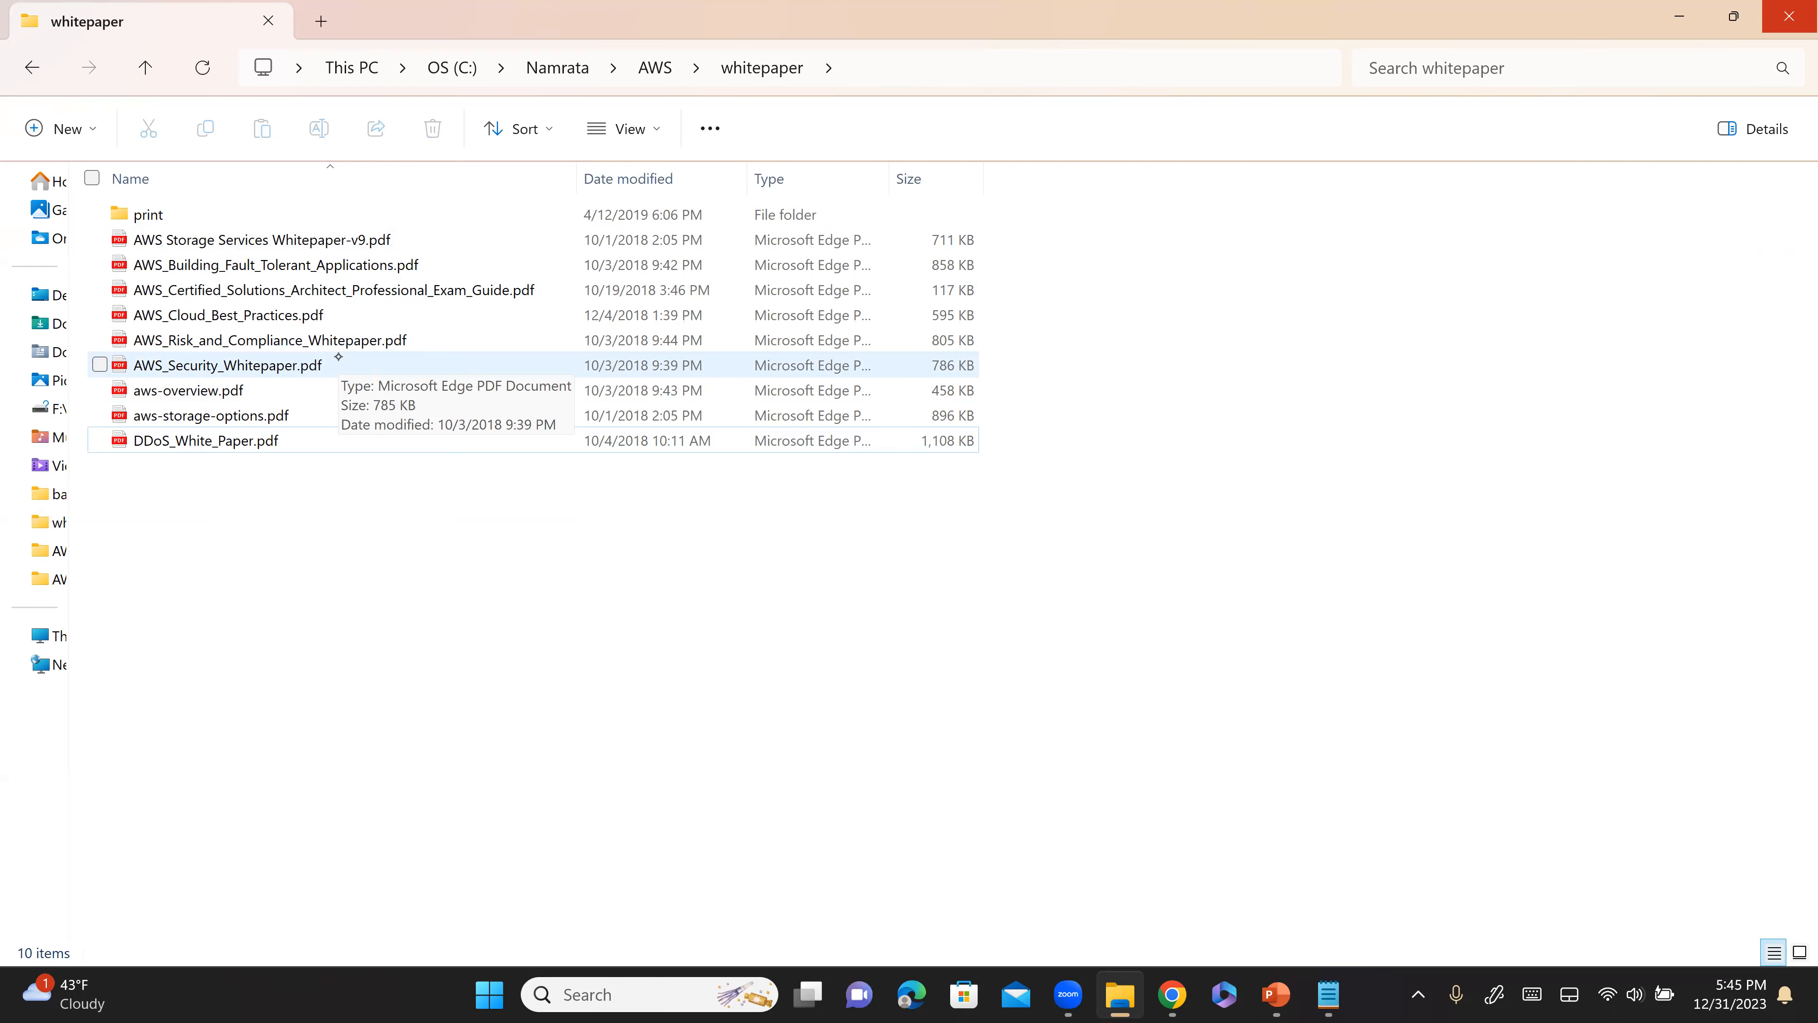
key("alt+Tab")
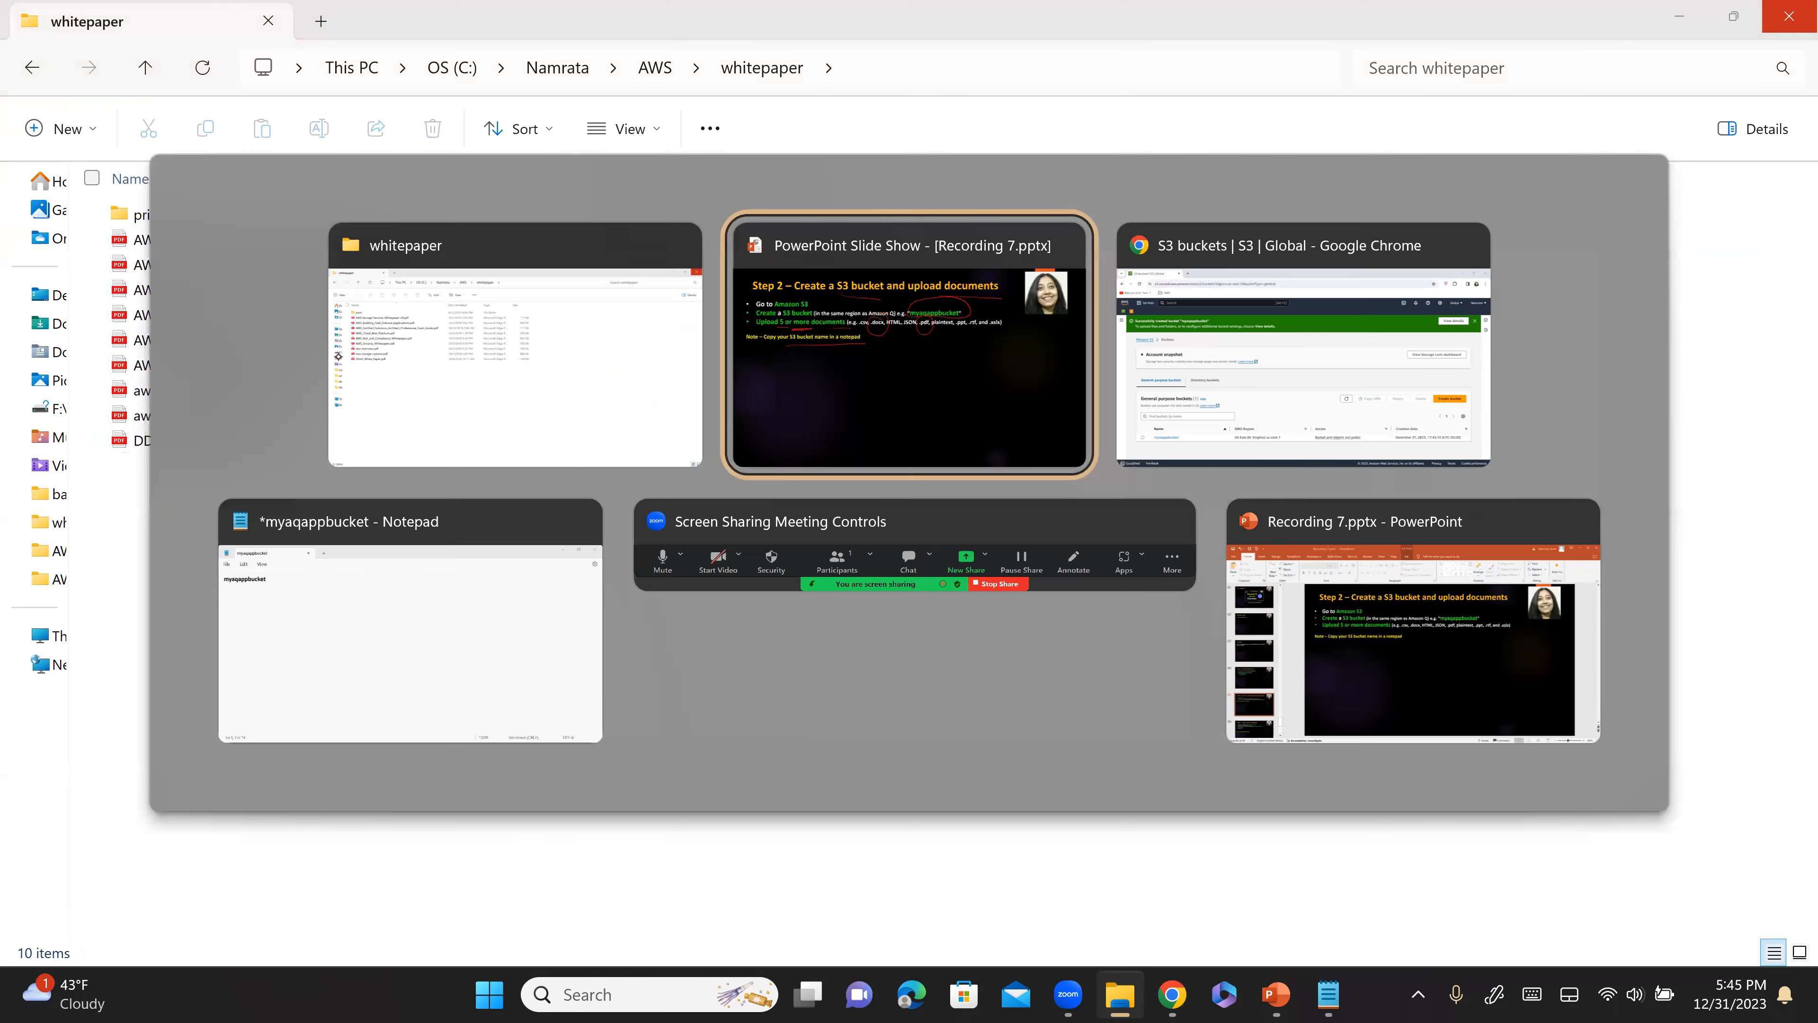
key("alt+Tab")
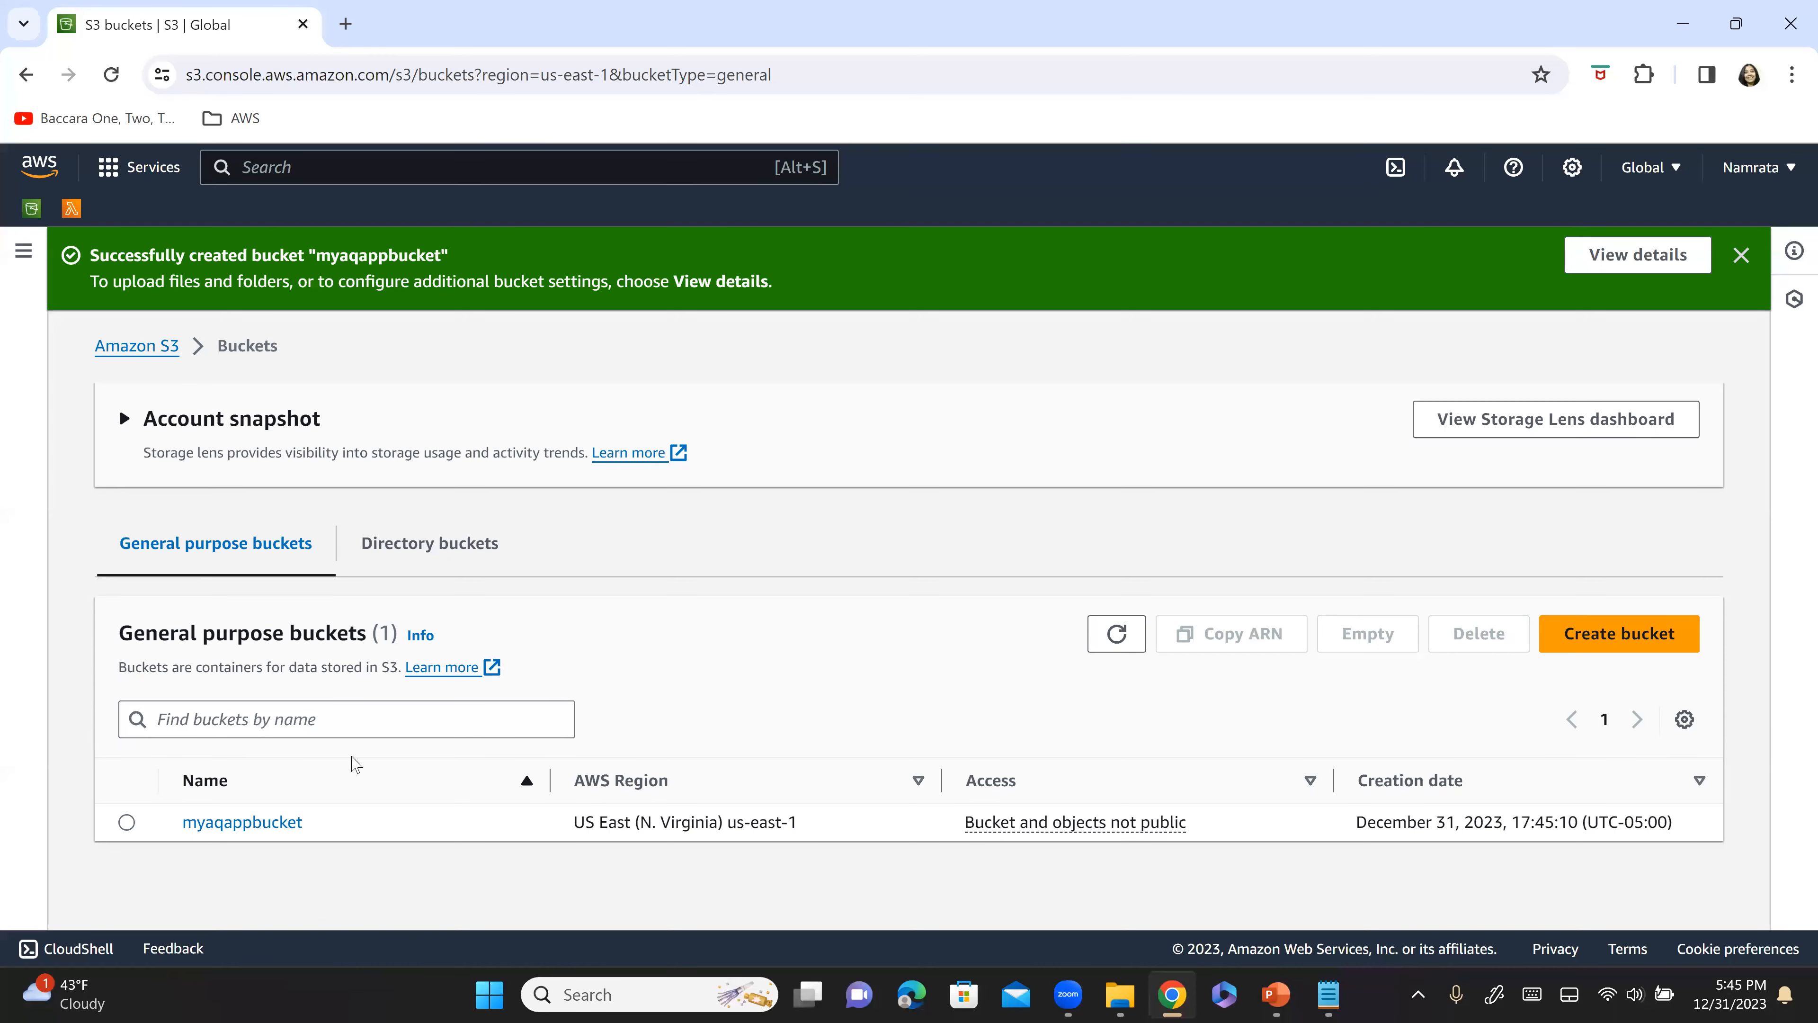
Upload the nine PDFs from the whitepaper folder, AWS Storage Services Whitepaper-v9 through DDoS_White_Paper, to myaqappbucket.
left_click(280, 820)
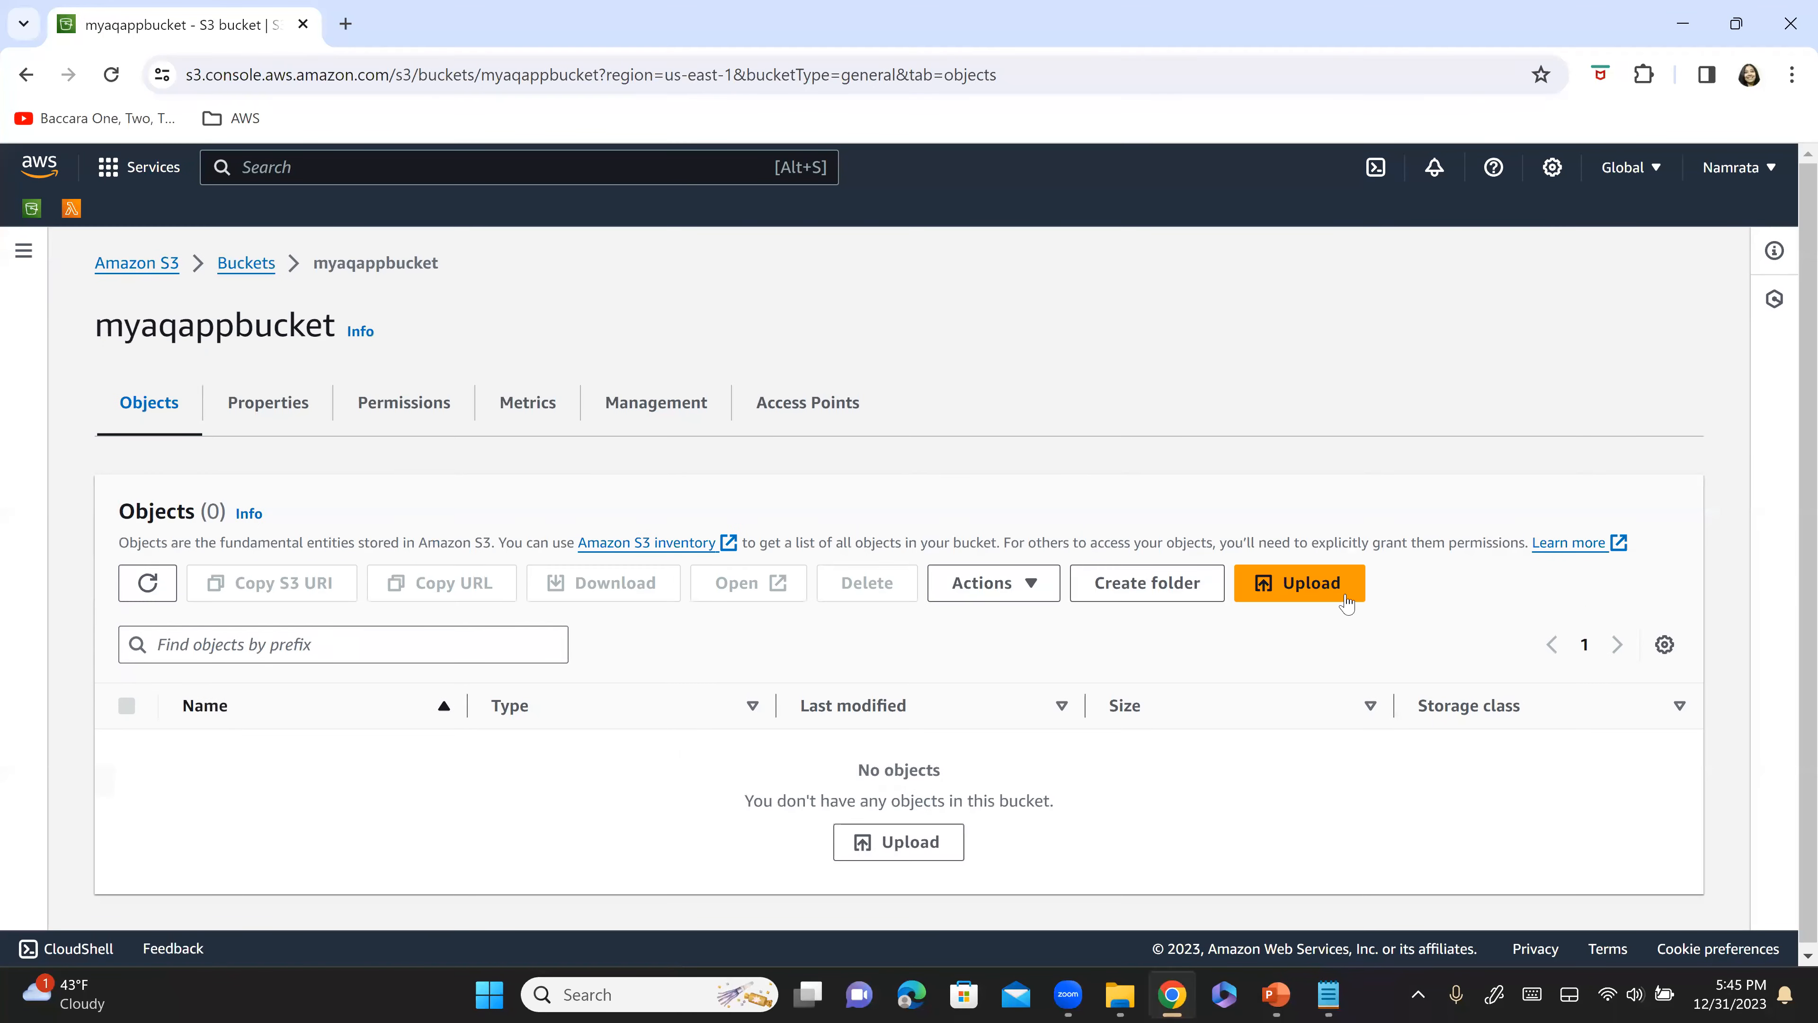
left_click(1345, 600)
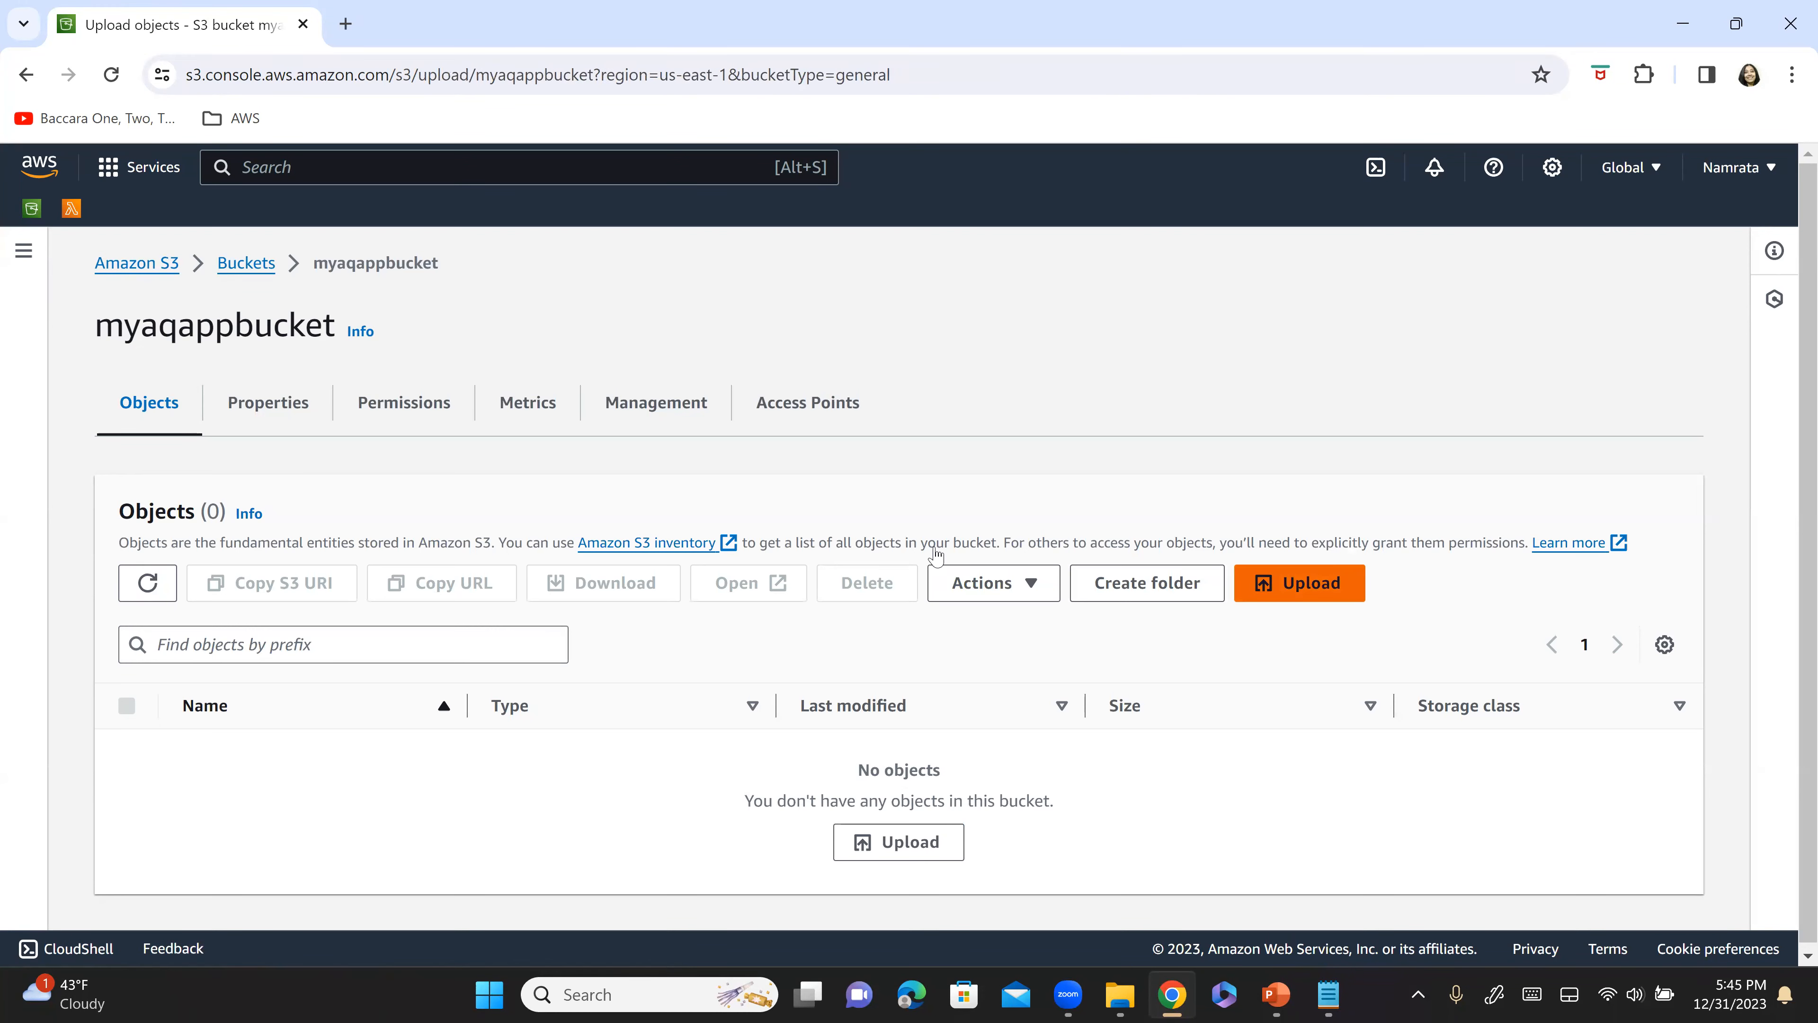
left_click(855, 588)
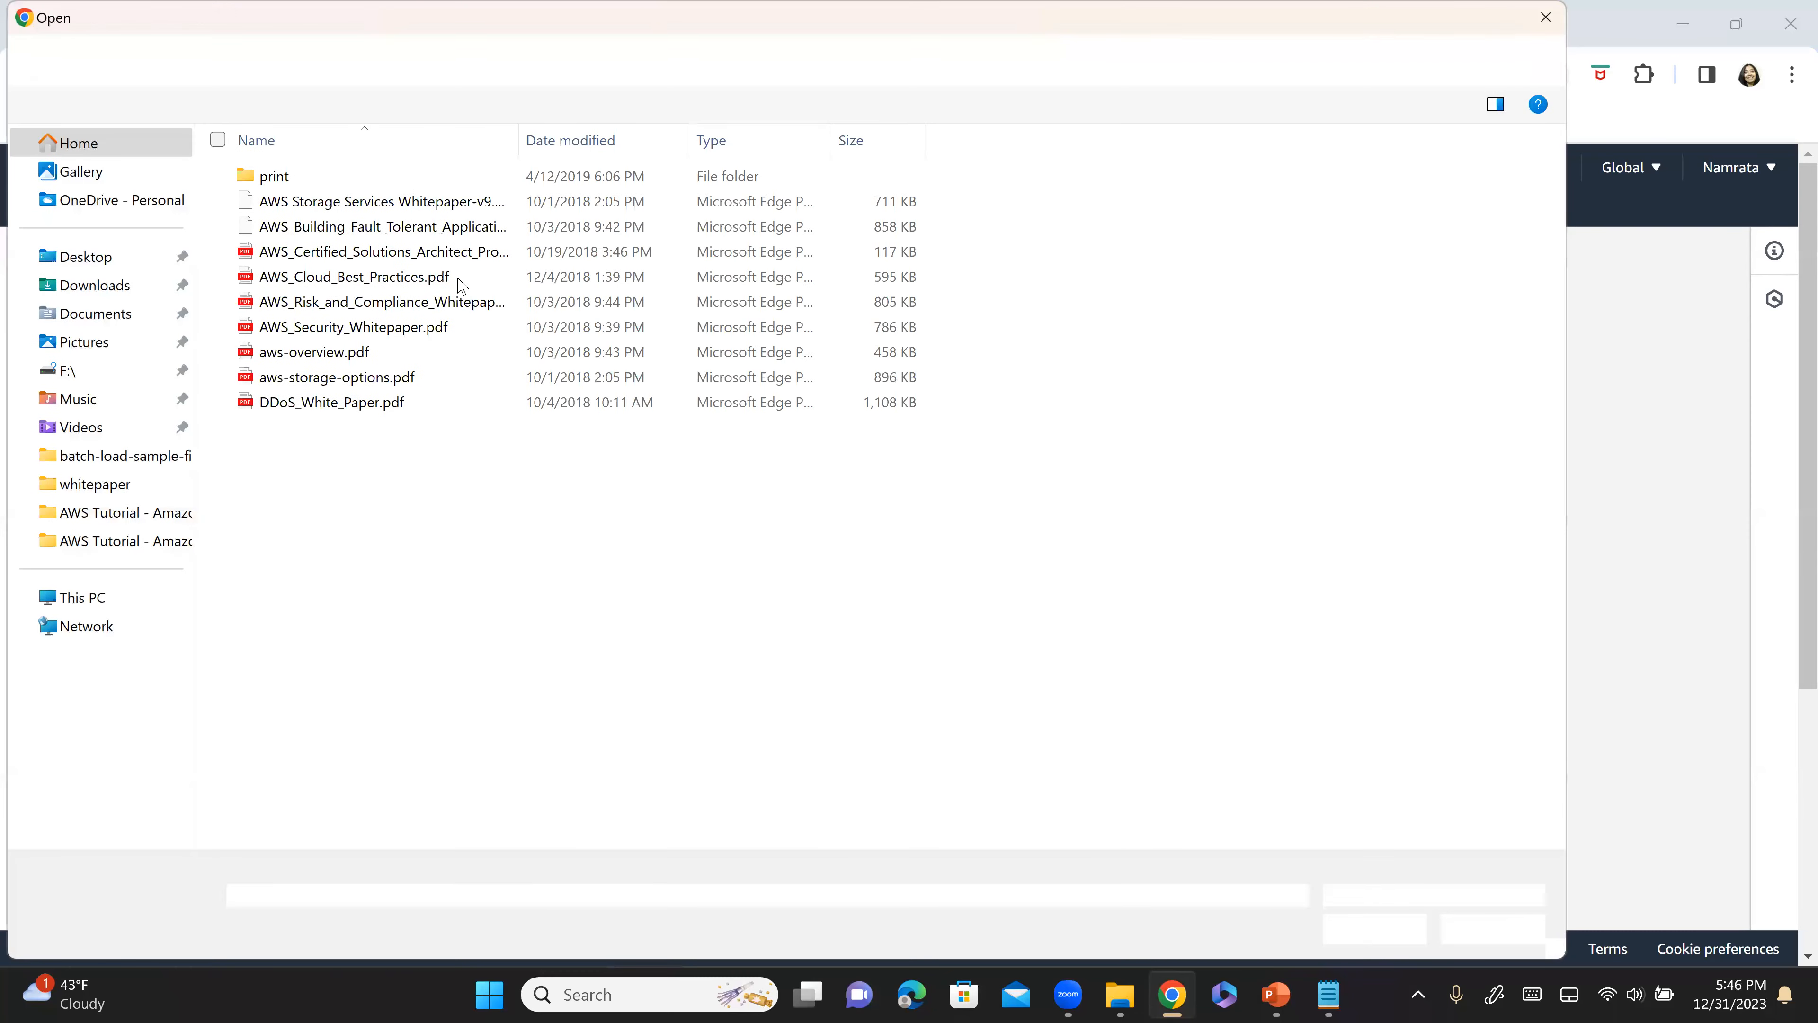
left_click(432, 205)
left_click(398, 405, "shift")
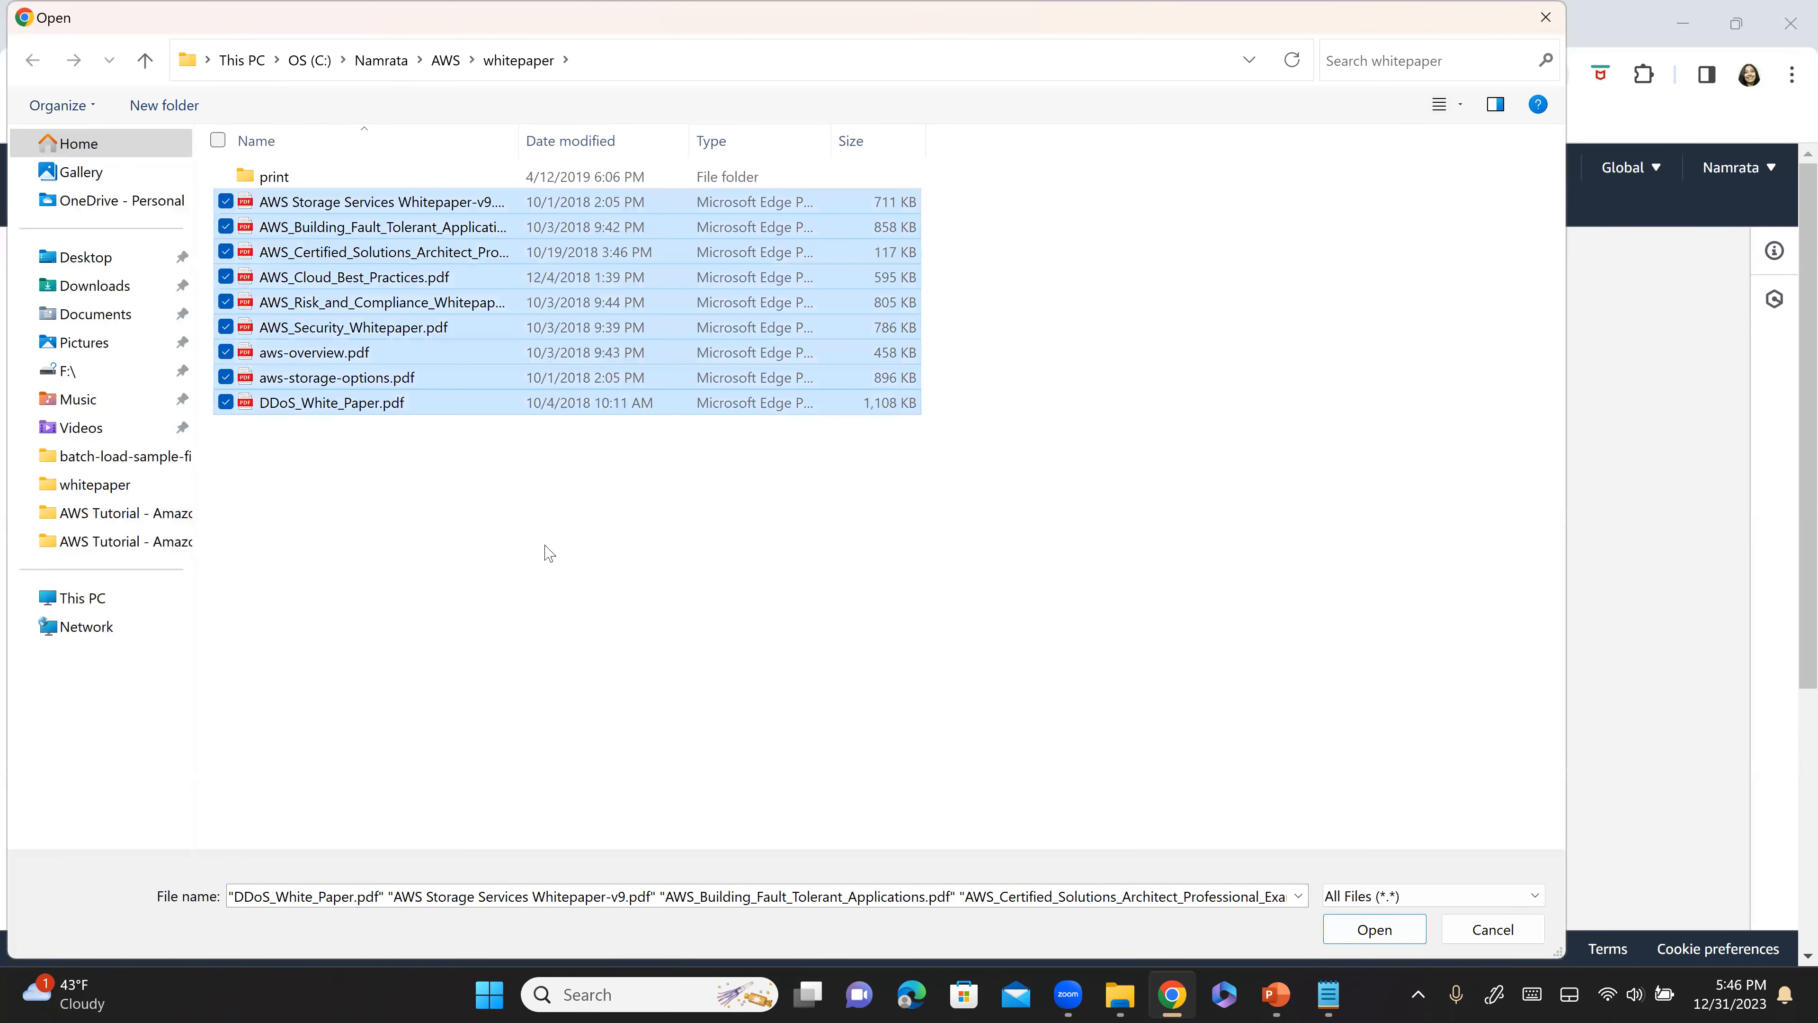
left_click(1354, 941)
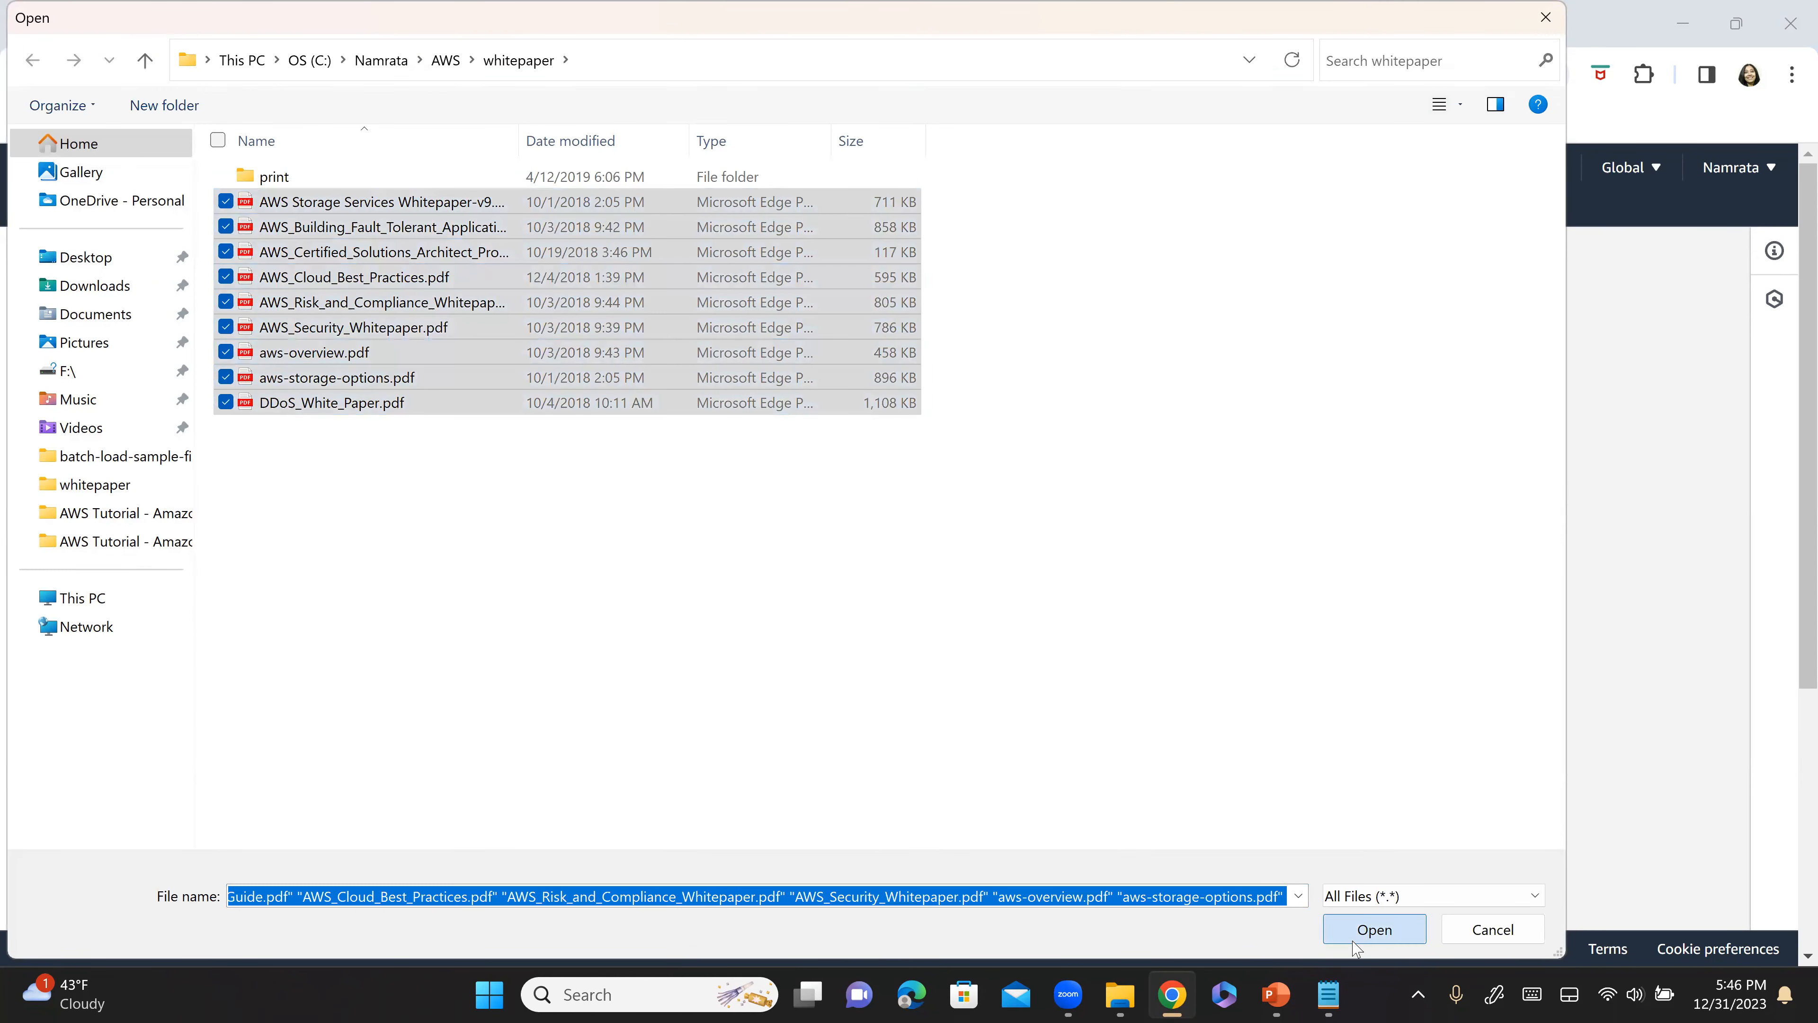
scroll(1215, 673, "down", 6)
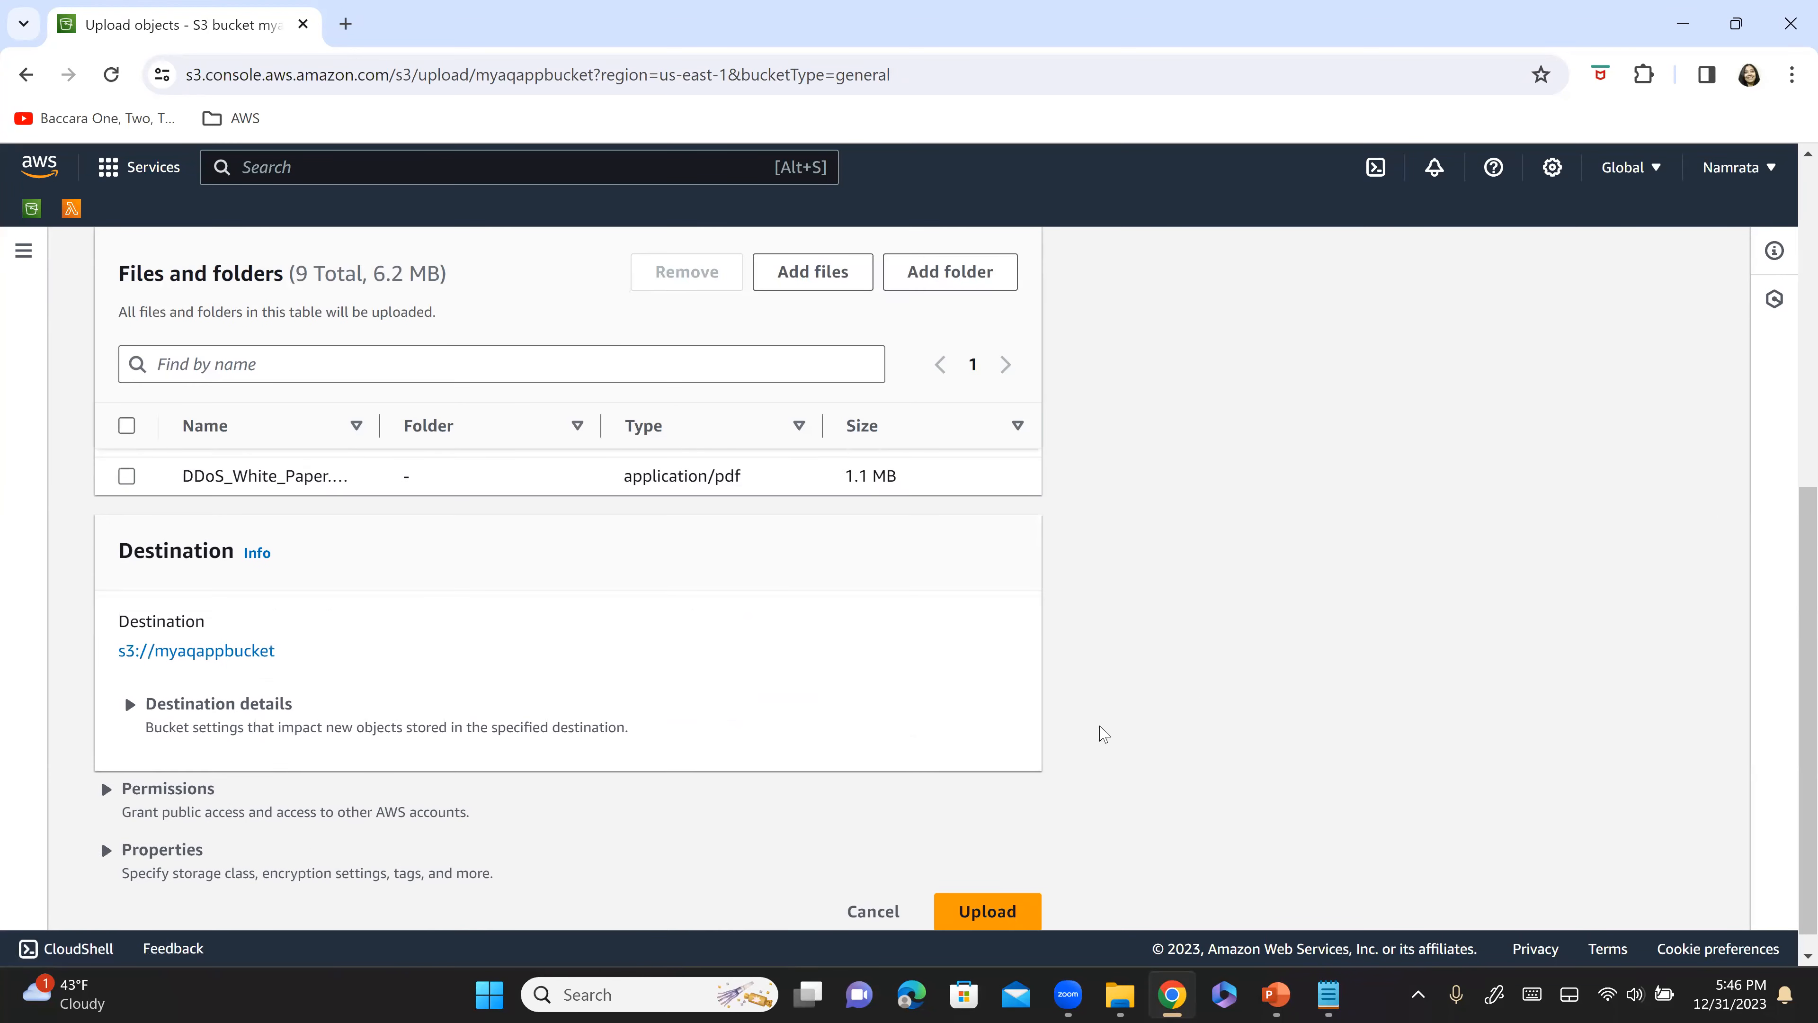
left_click(988, 892)
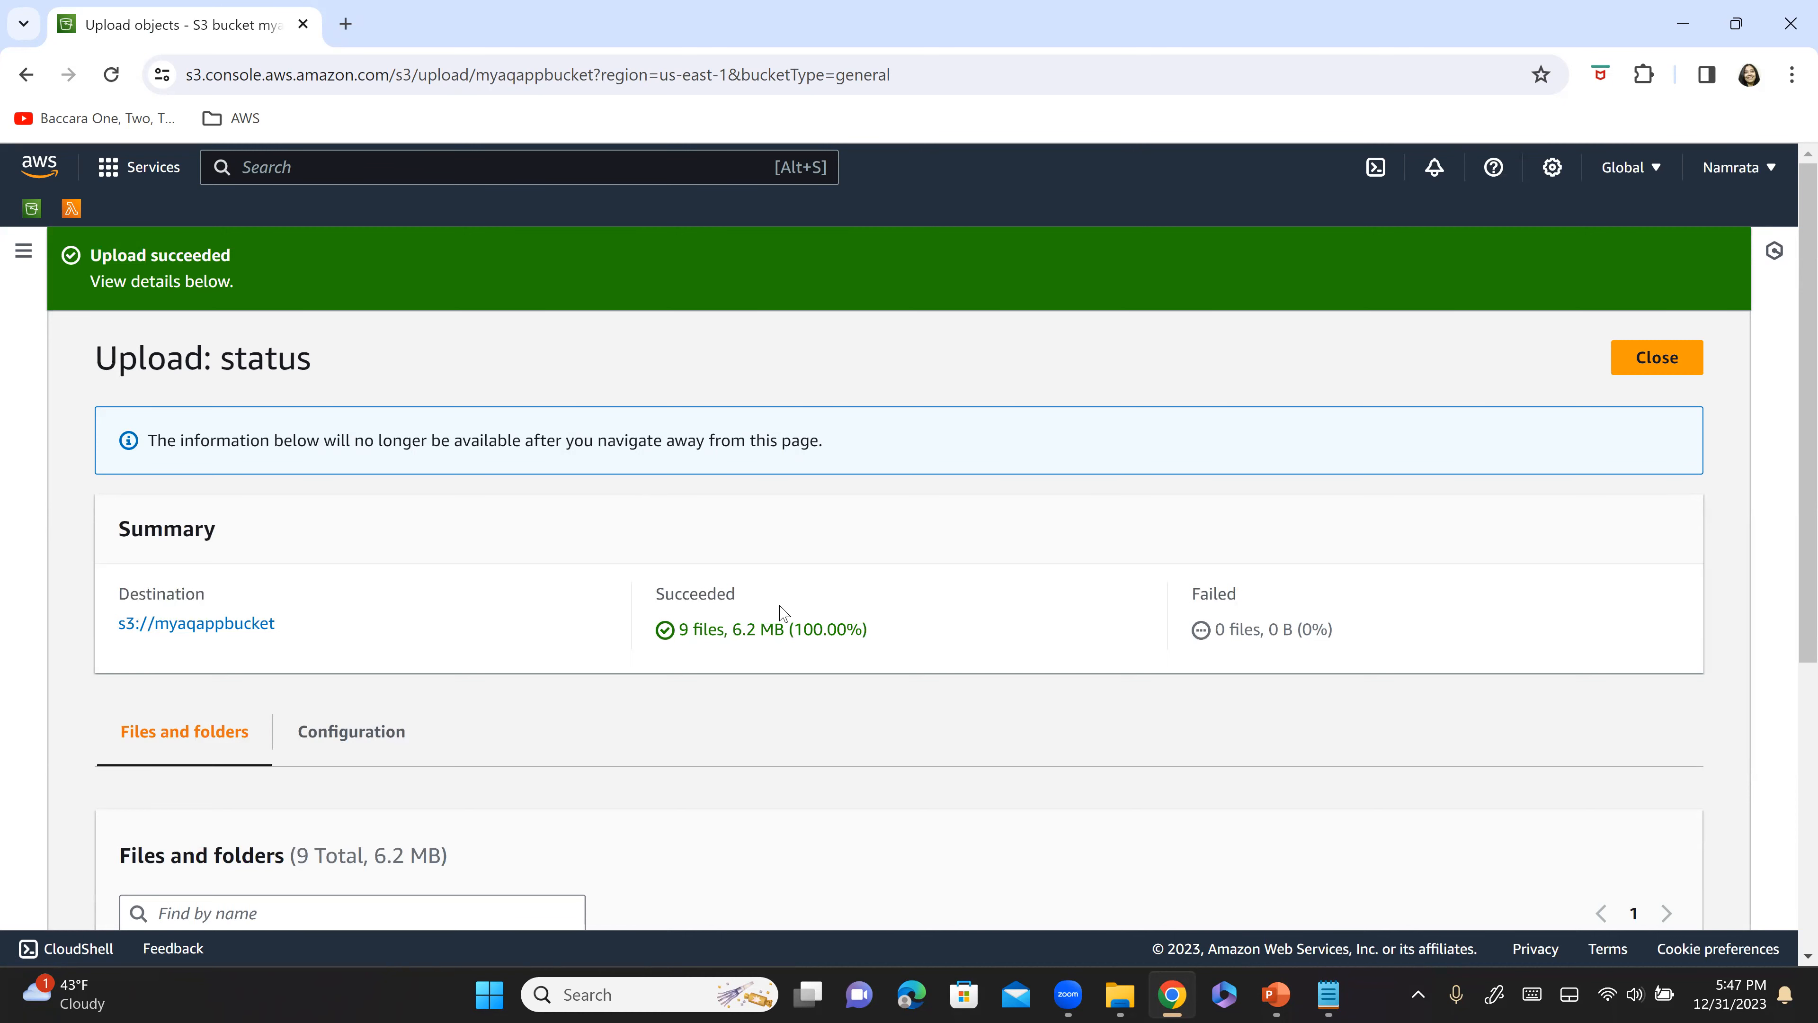
Check the upload status of each file and close the upload report.
scroll(819, 601, "down", 3)
scroll(820, 609, "down", 4)
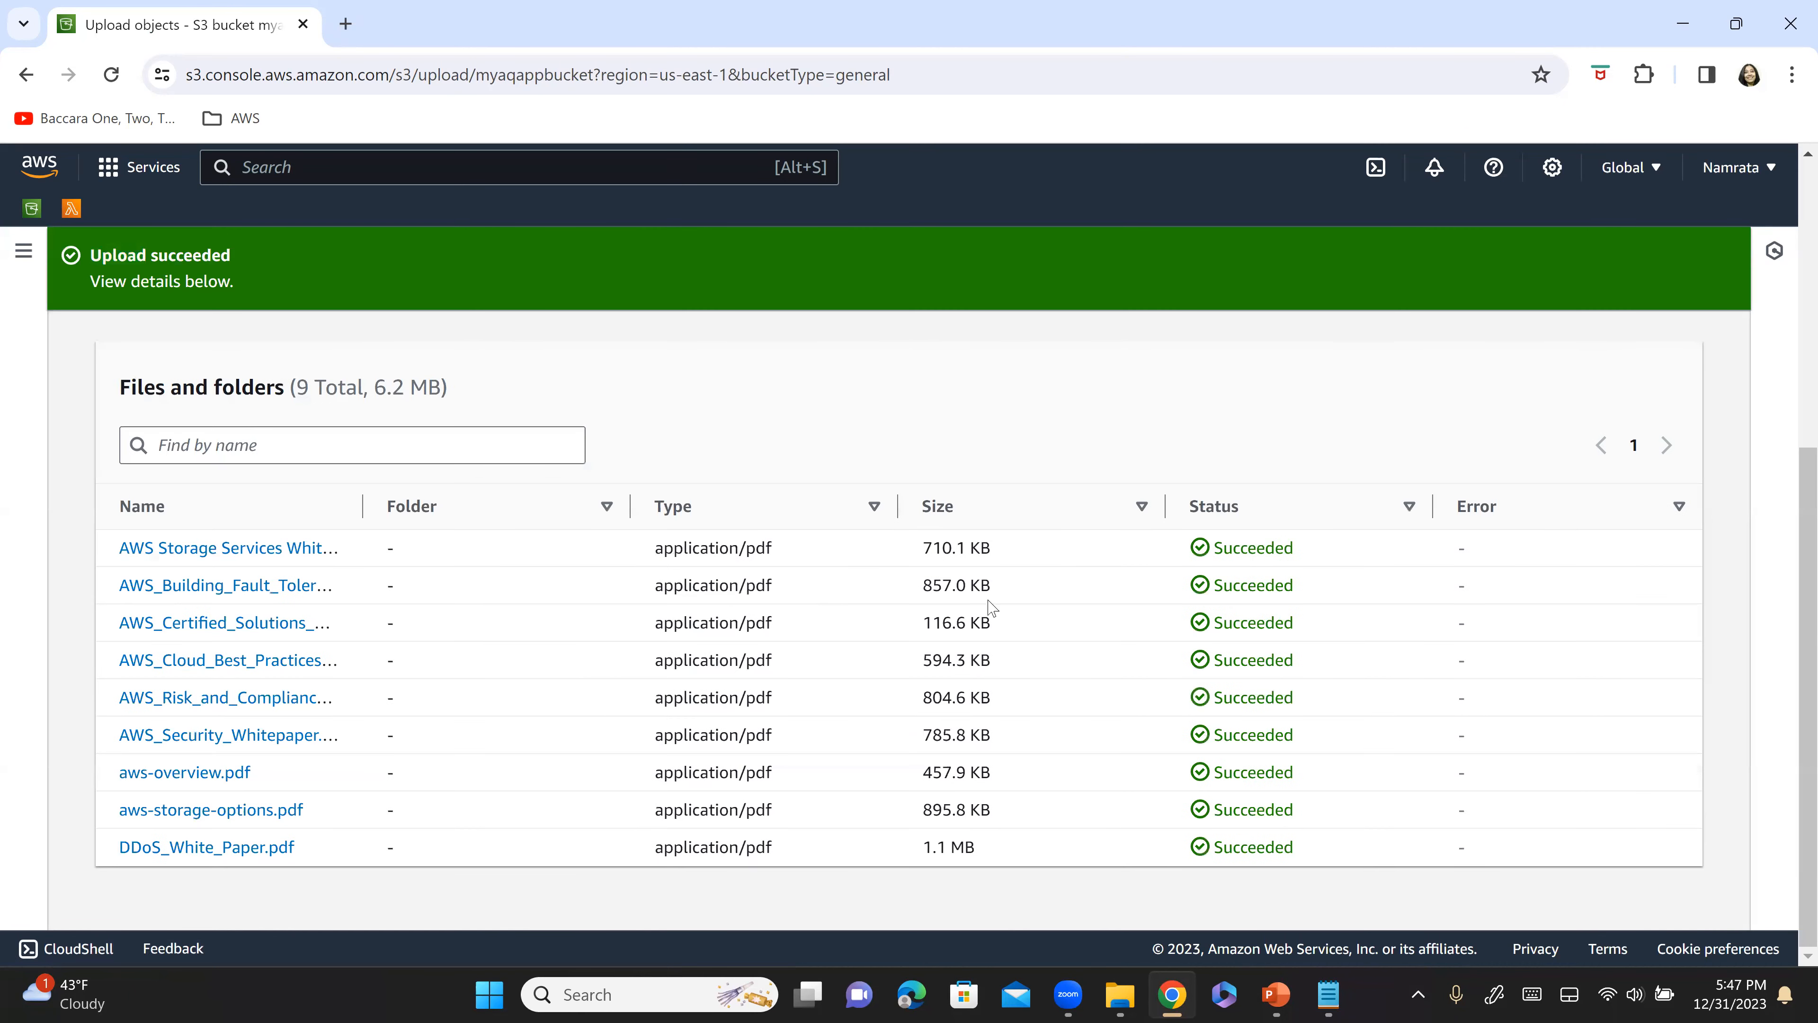
scroll(994, 609, "up", 8)
left_click(1680, 371)
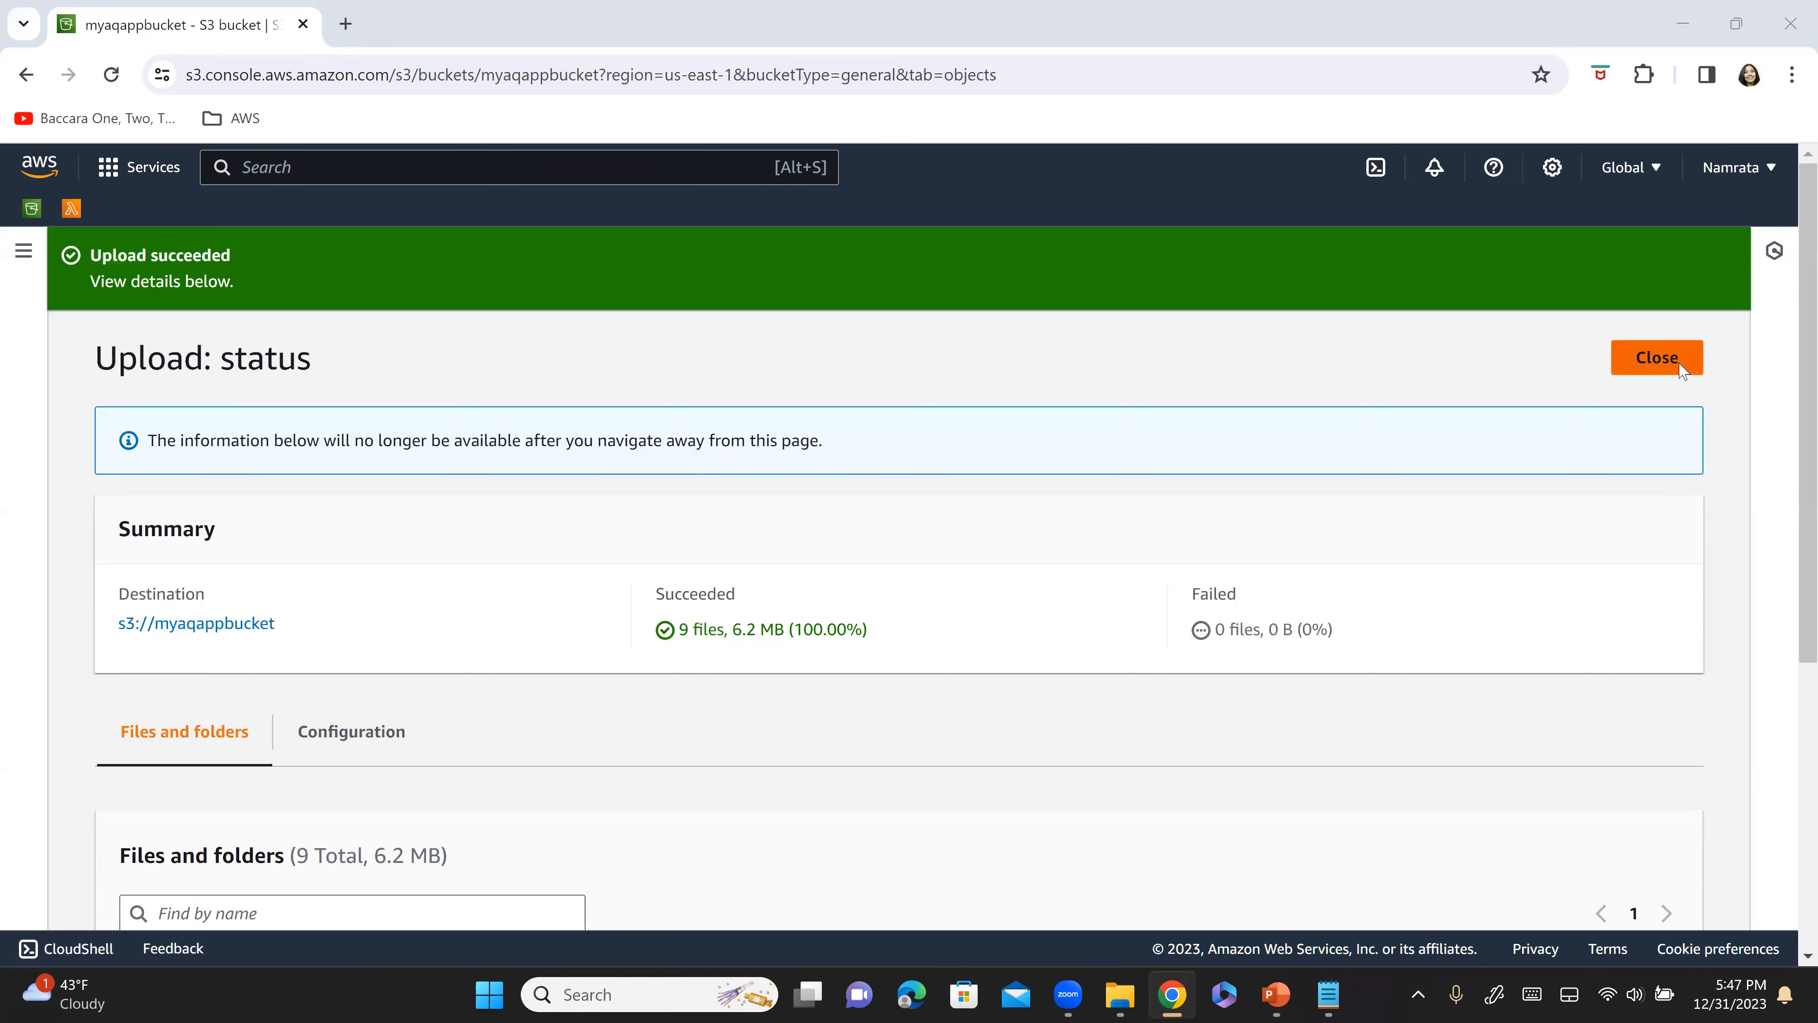
key("alt+Tab")
key("alt+Tab")
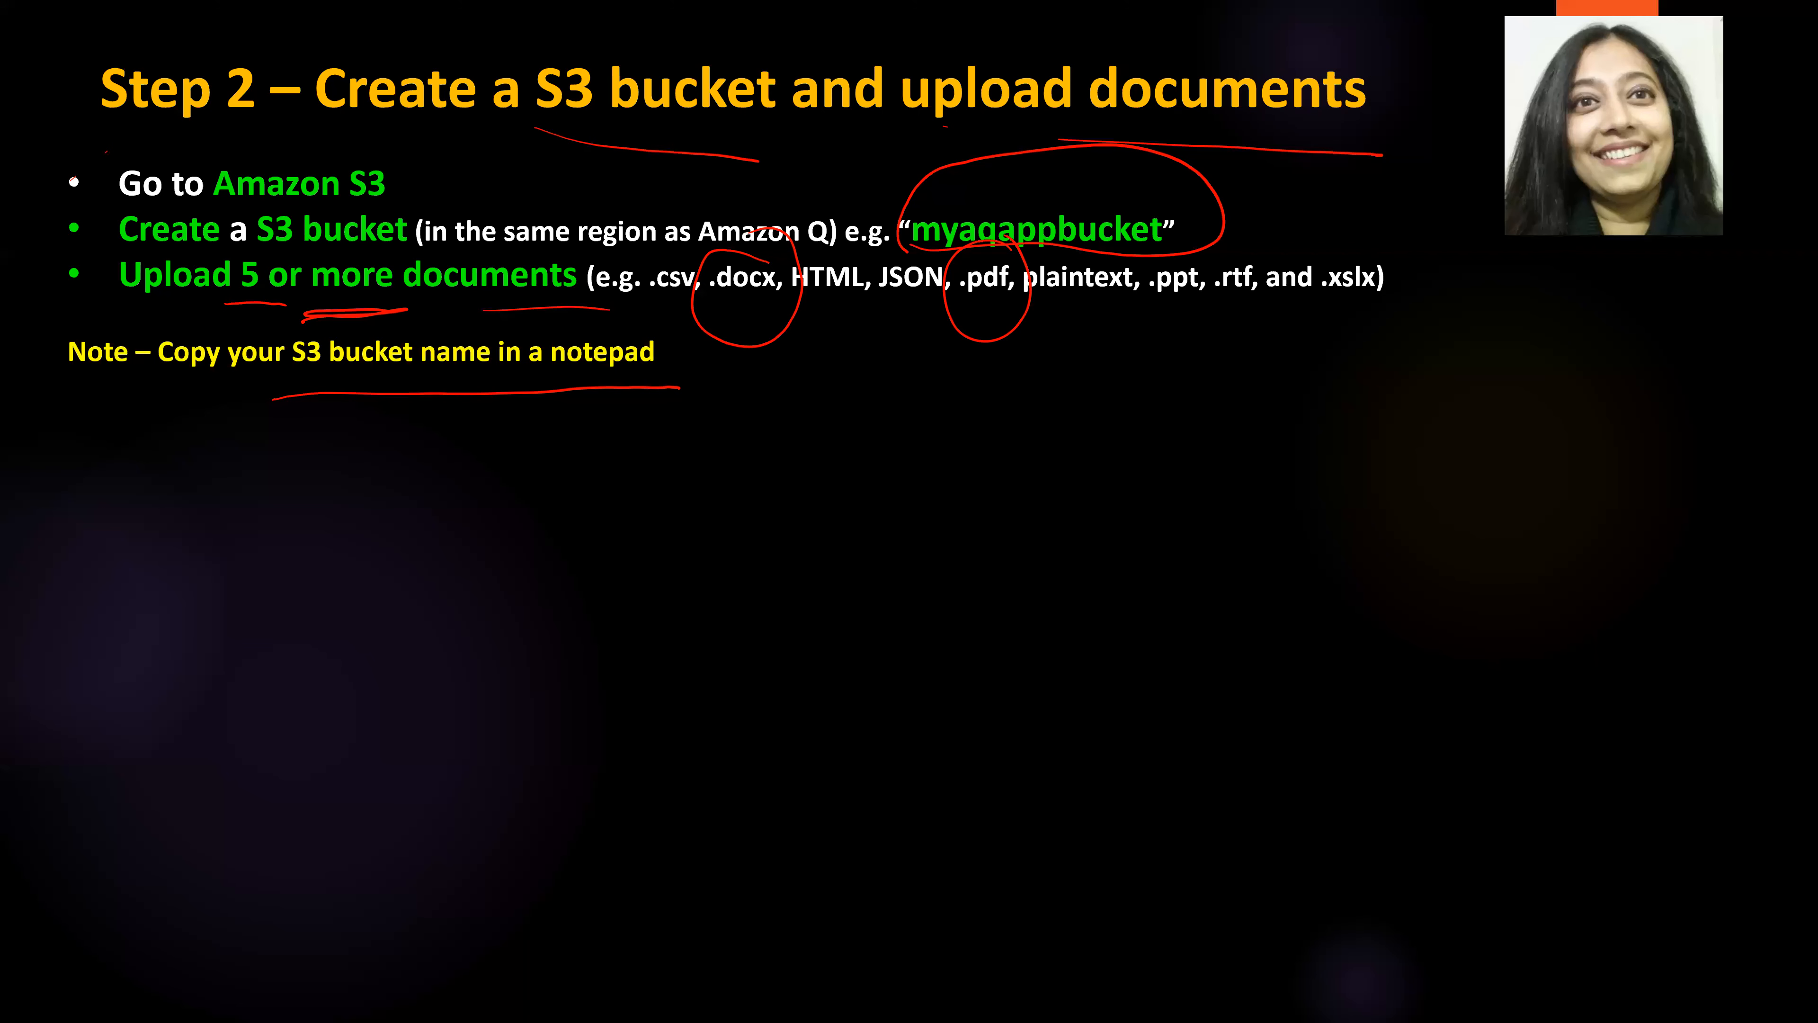
left_click_drag(65, 102, 211, 26)
key("Right")
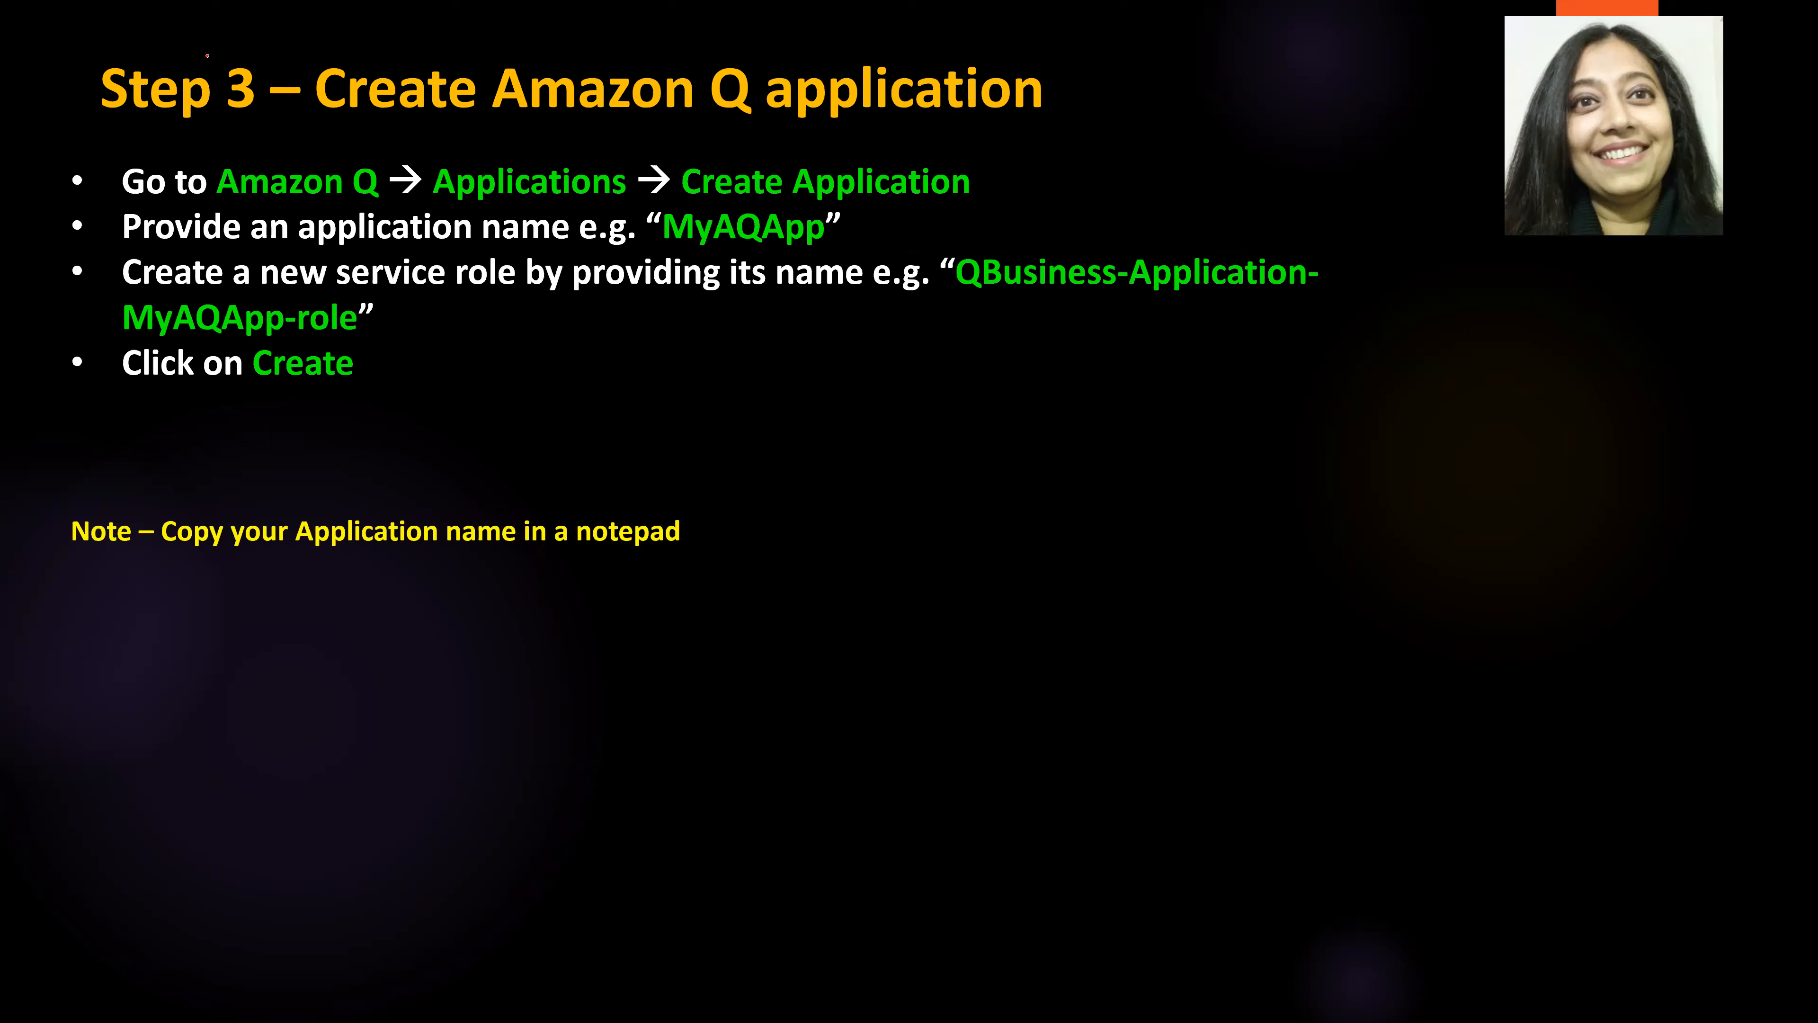
left_click_drag(994, 170, 1128, 126)
left_click_drag(891, 244, 998, 164)
left_click_drag(1219, 316, 1354, 304)
left_click_drag(378, 336, 431, 341)
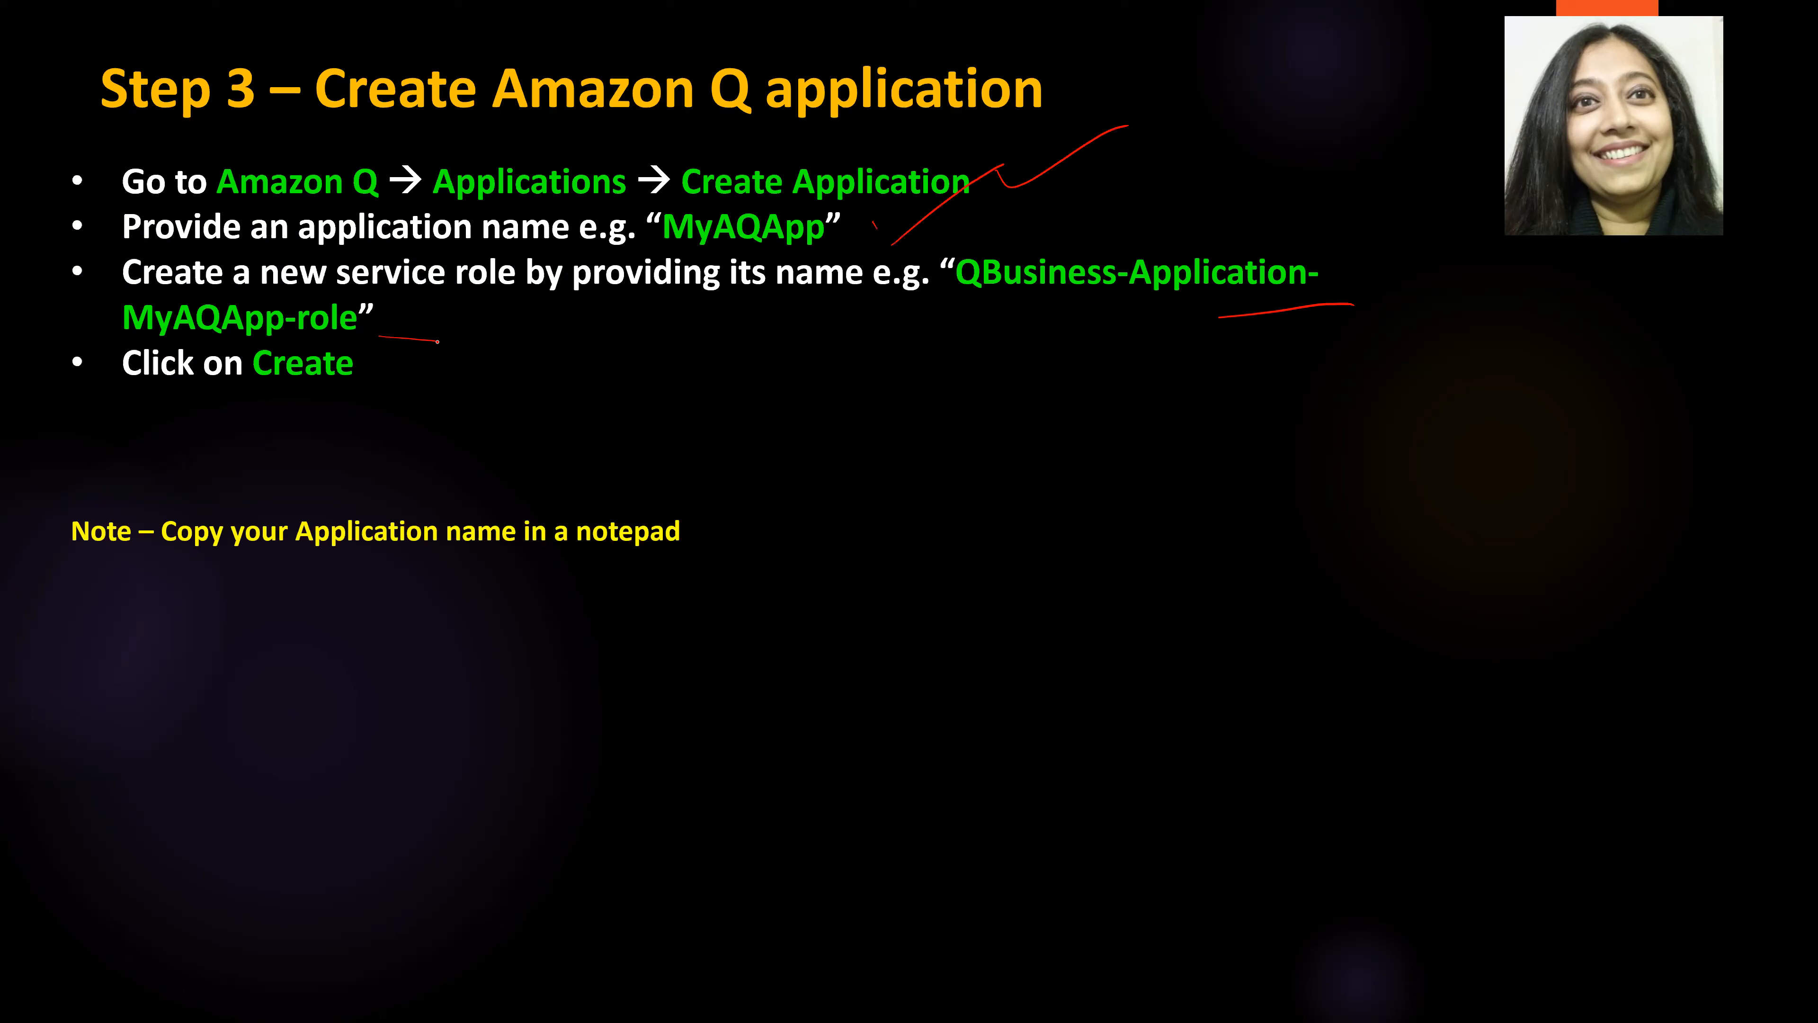
mouse_move(408, 578)
left_mouse_down()
mouse_move(791, 515)
mouse_move(261, 573)
left_mouse_up()
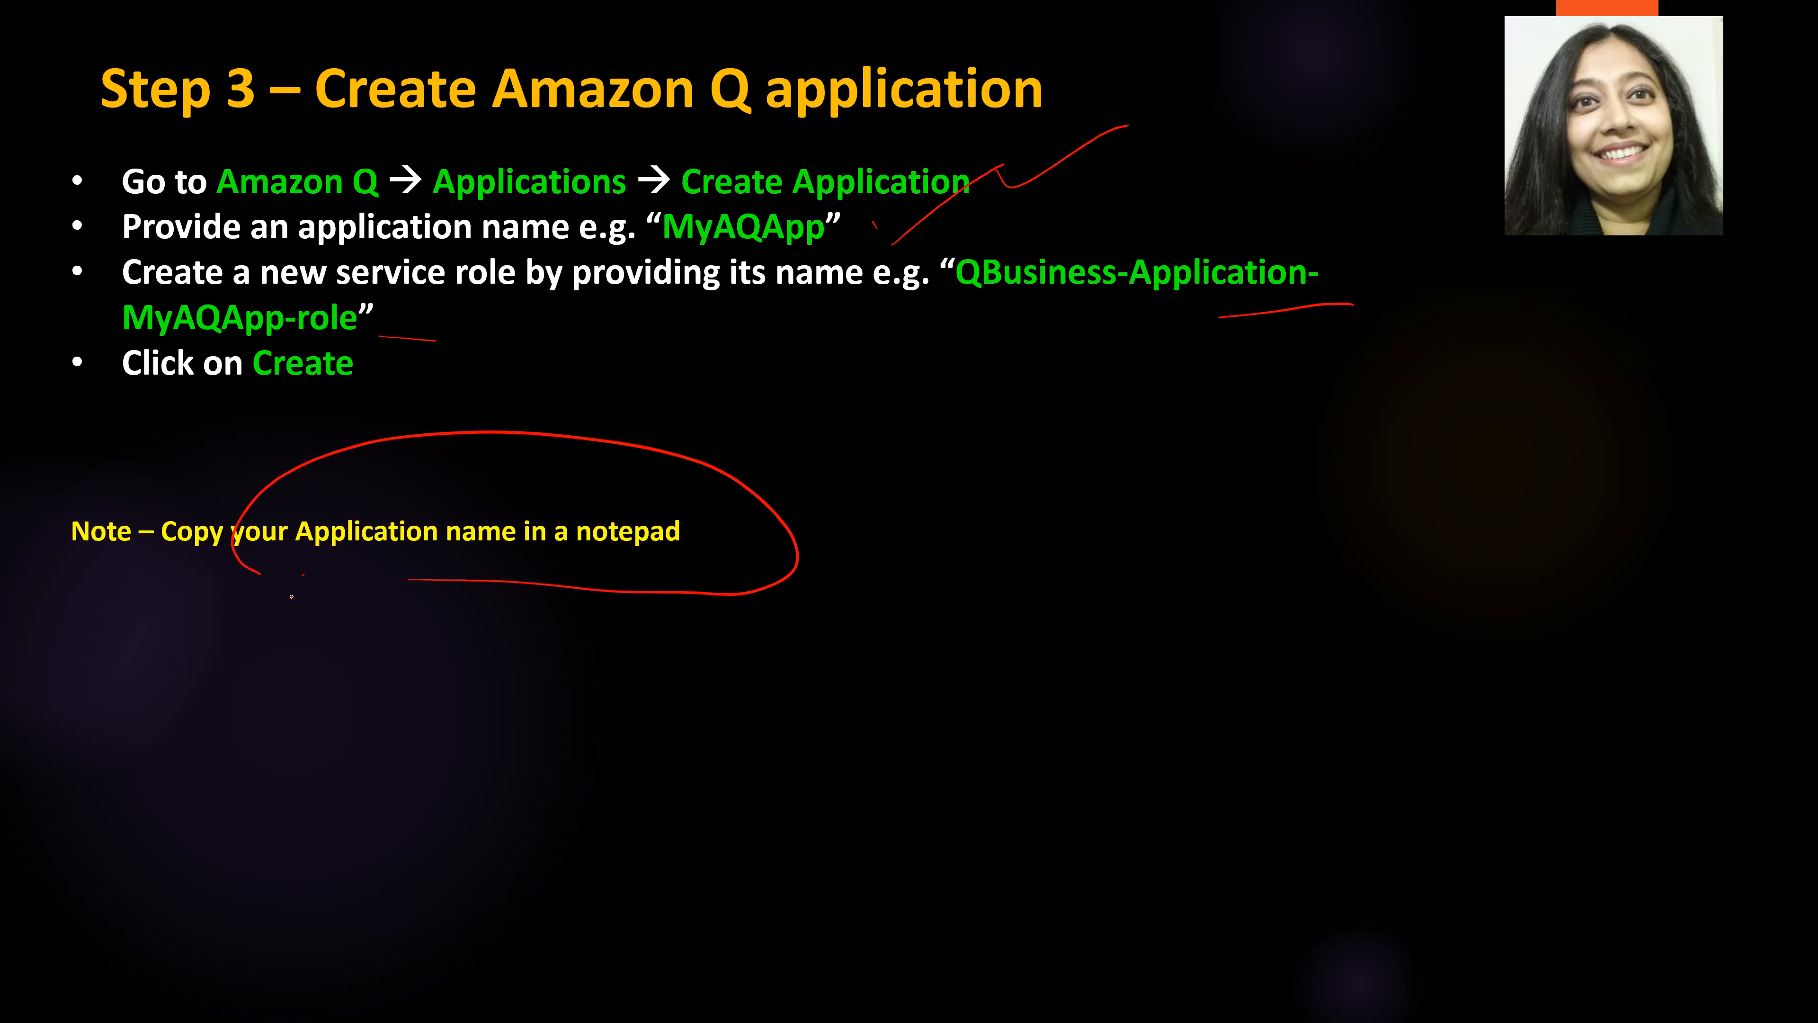
Go to the Amazon Q console in Chrome and start creating a new application.
key("alt+Tab")
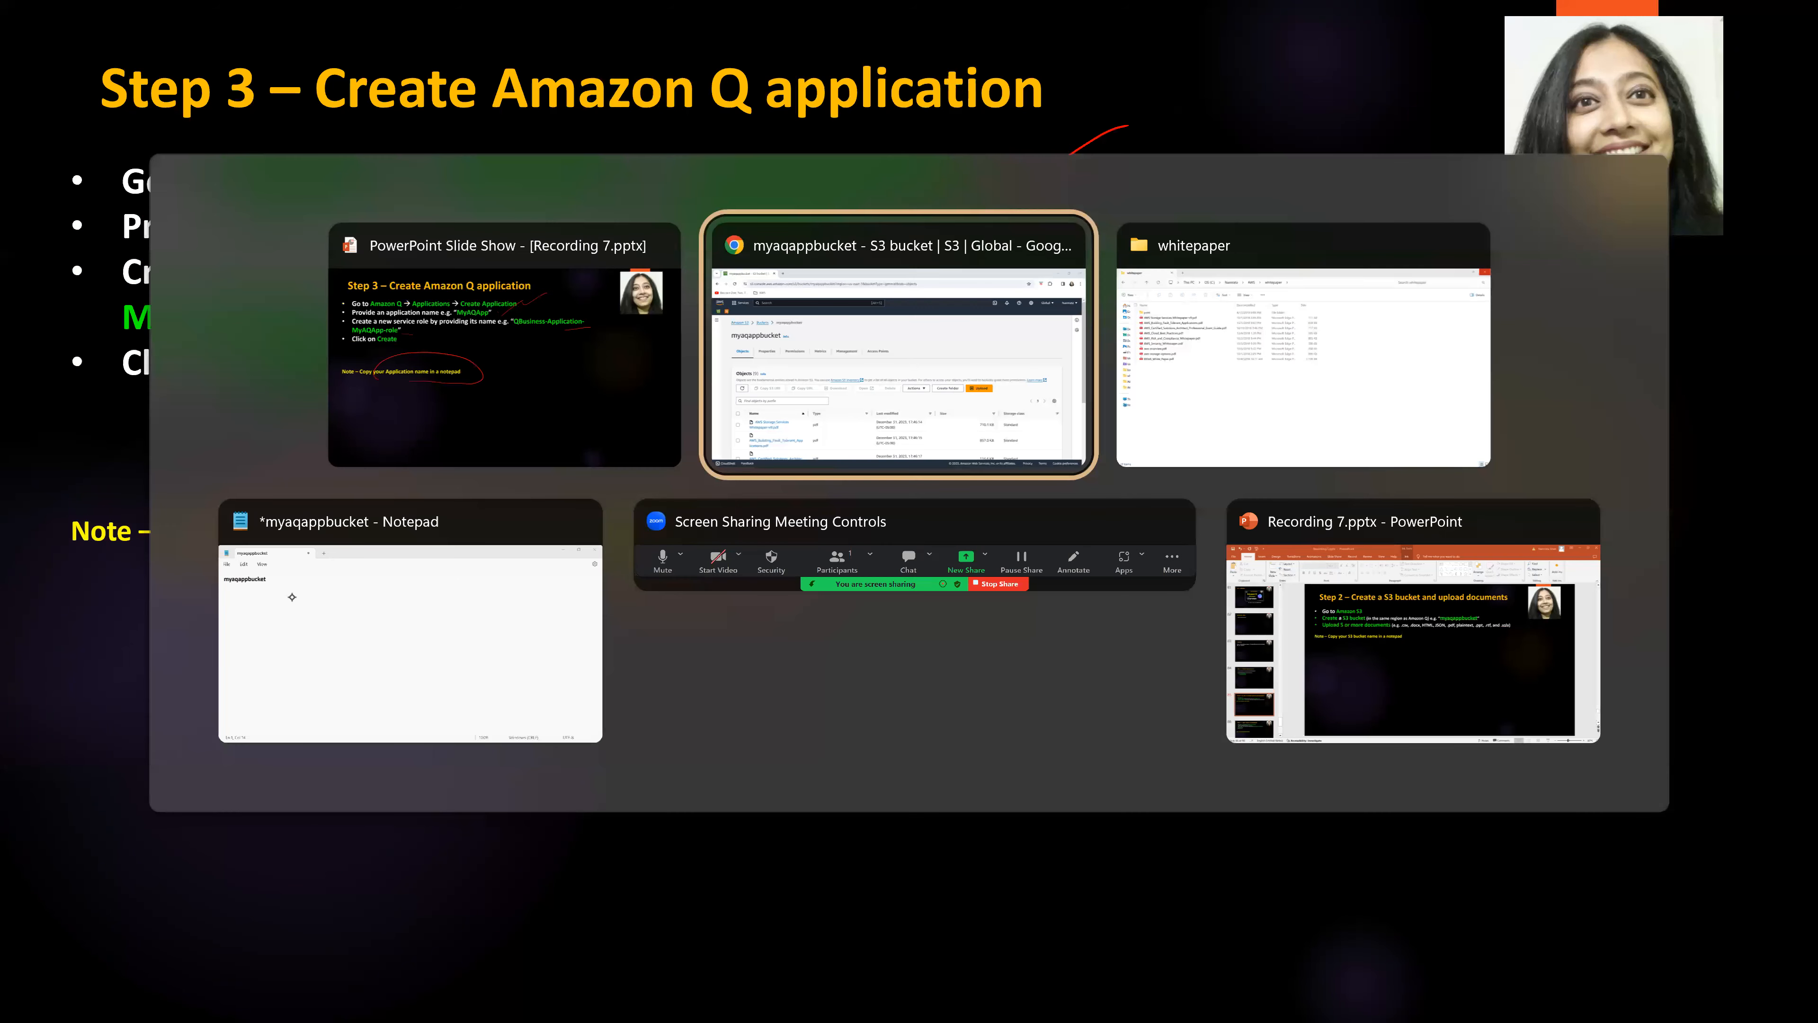
type("amazon q")
left_click(628, 358)
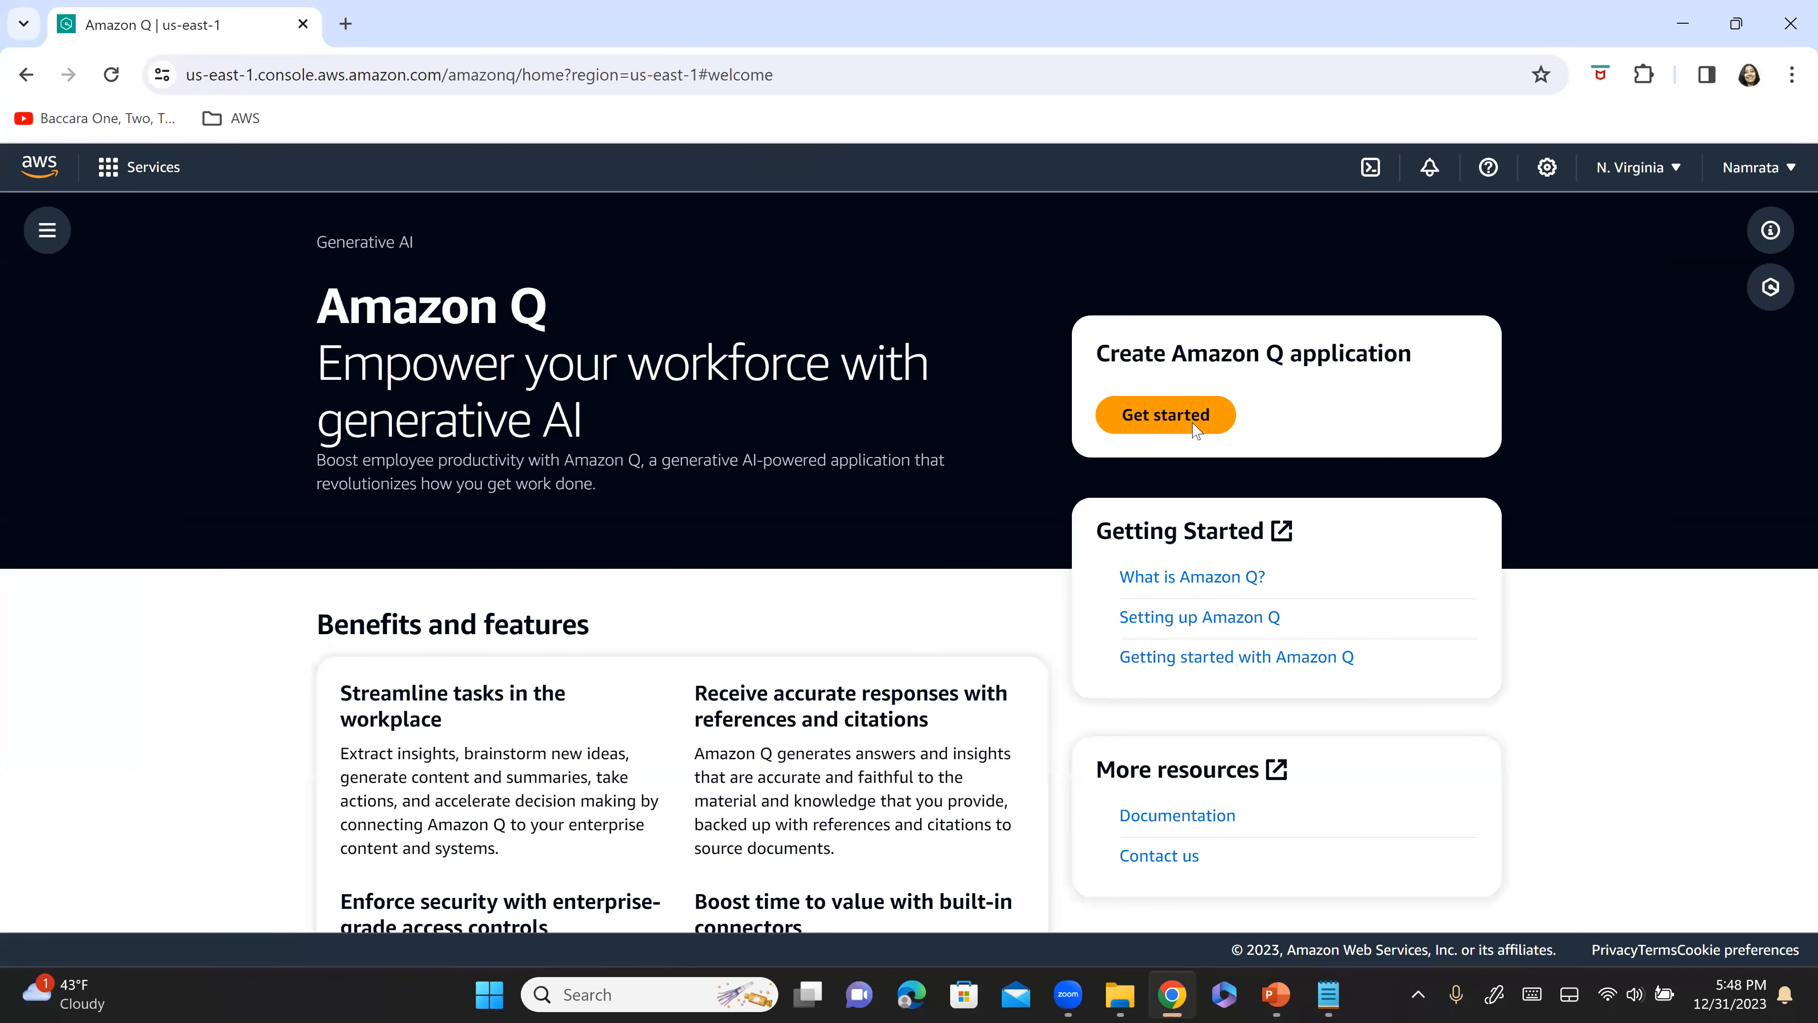
left_click(1190, 466)
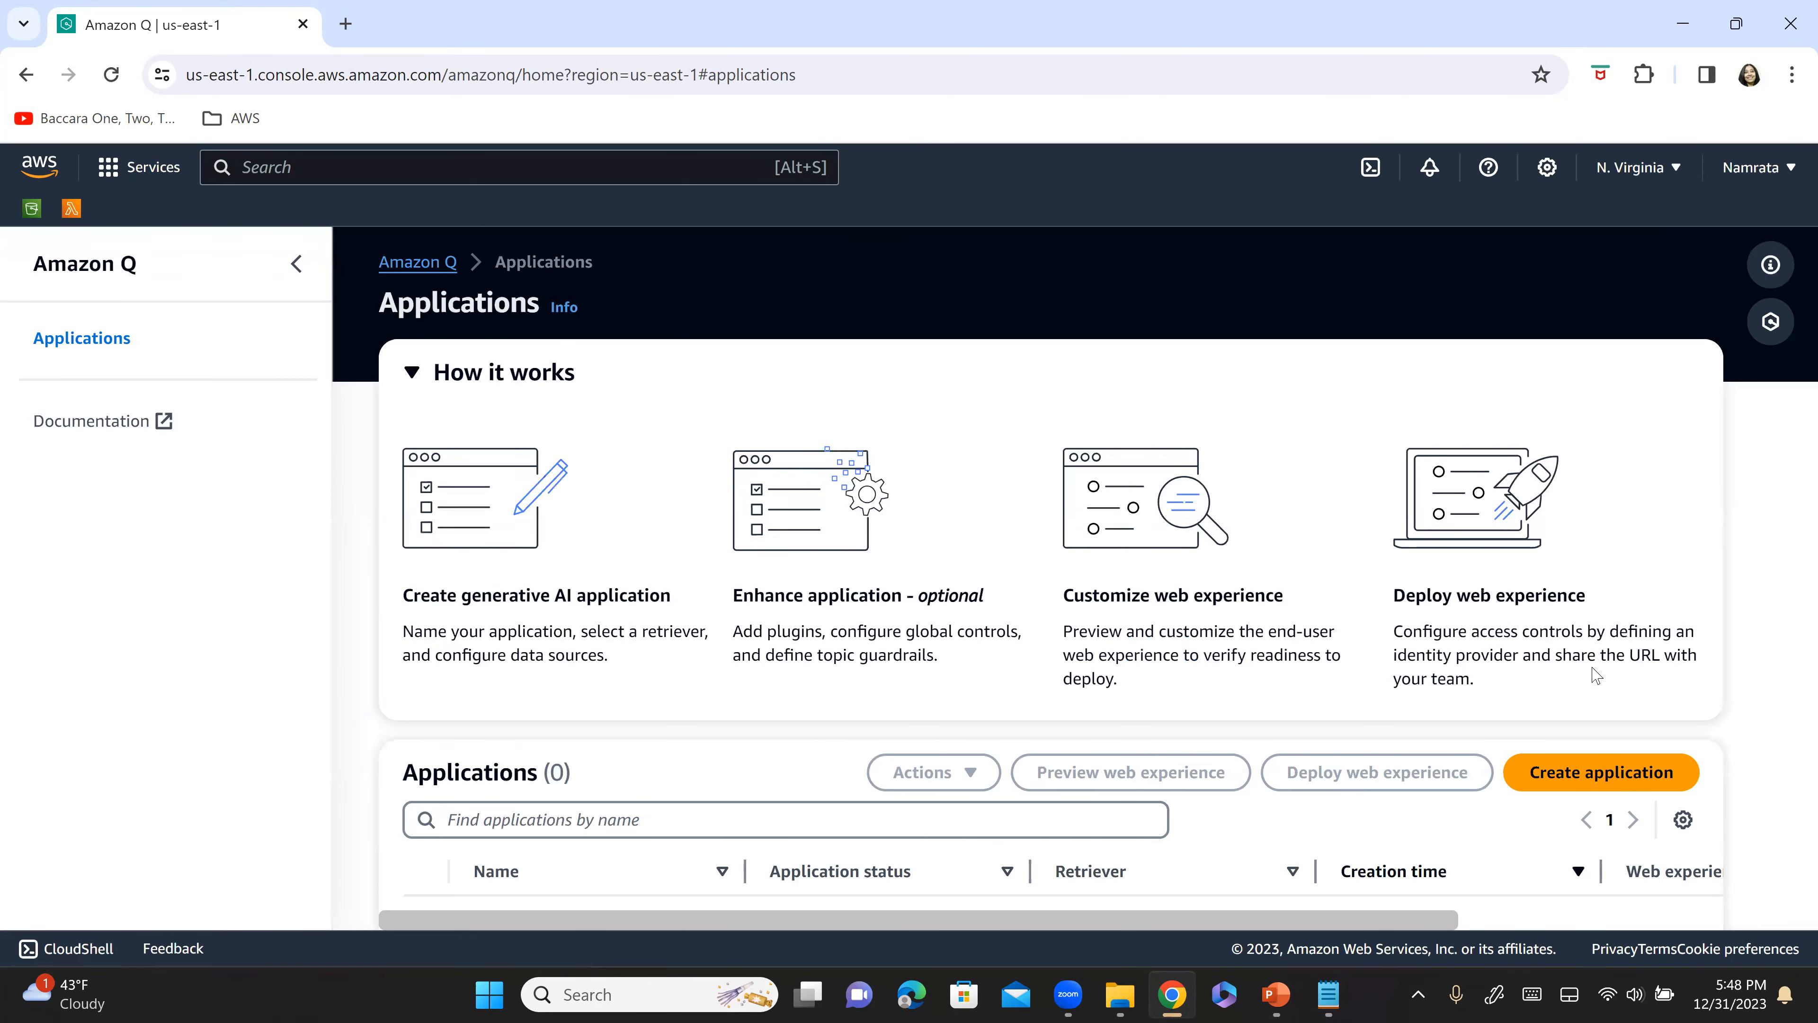
key("alt+Tab")
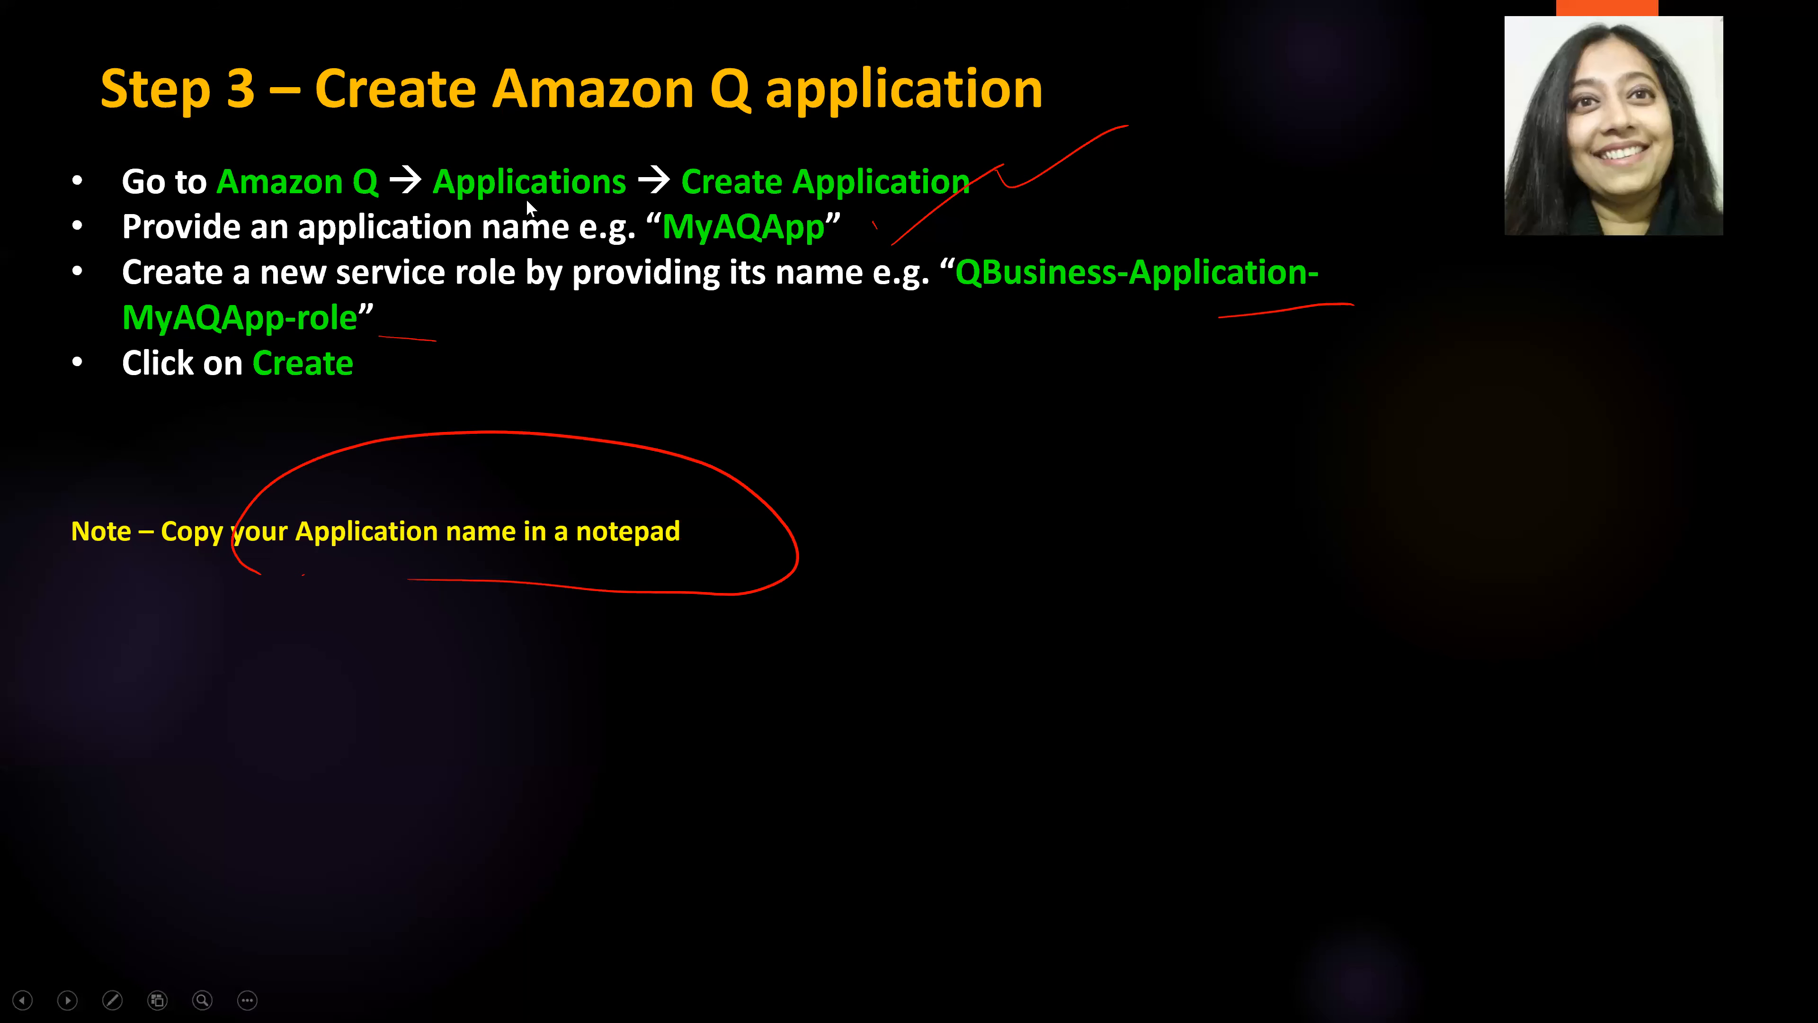
key("alt+Tab")
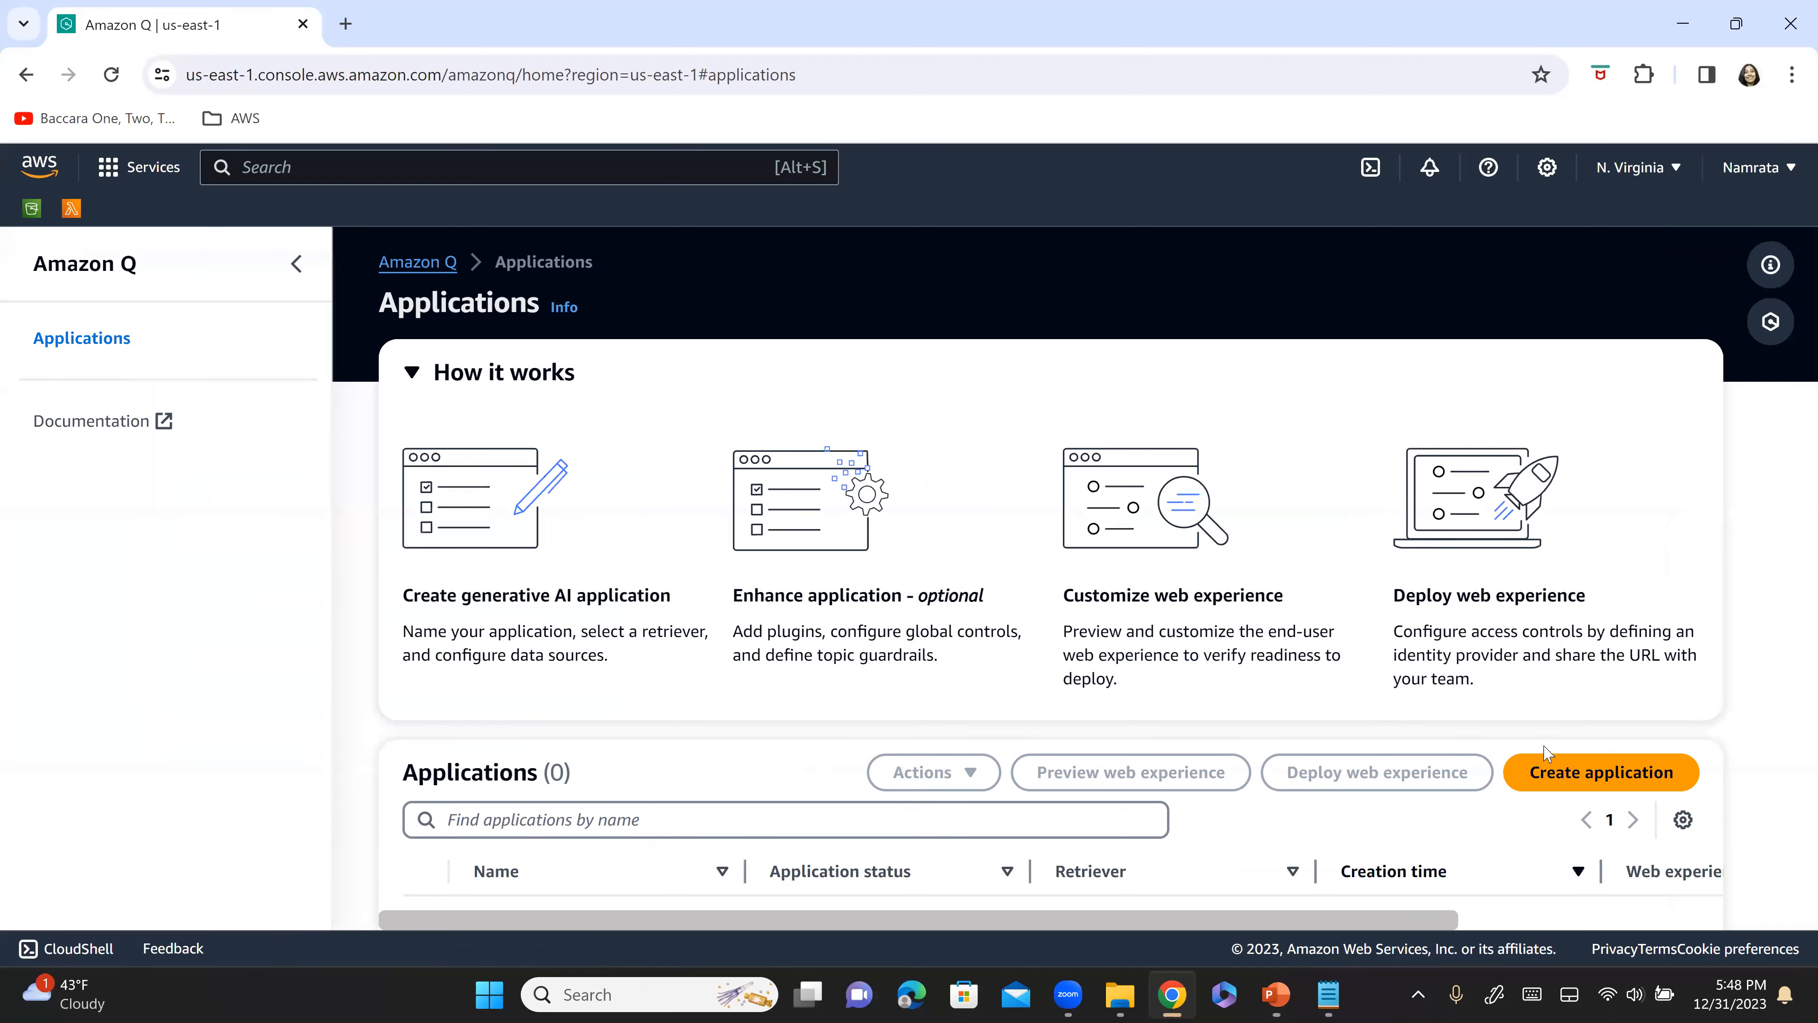
left_click(1590, 780)
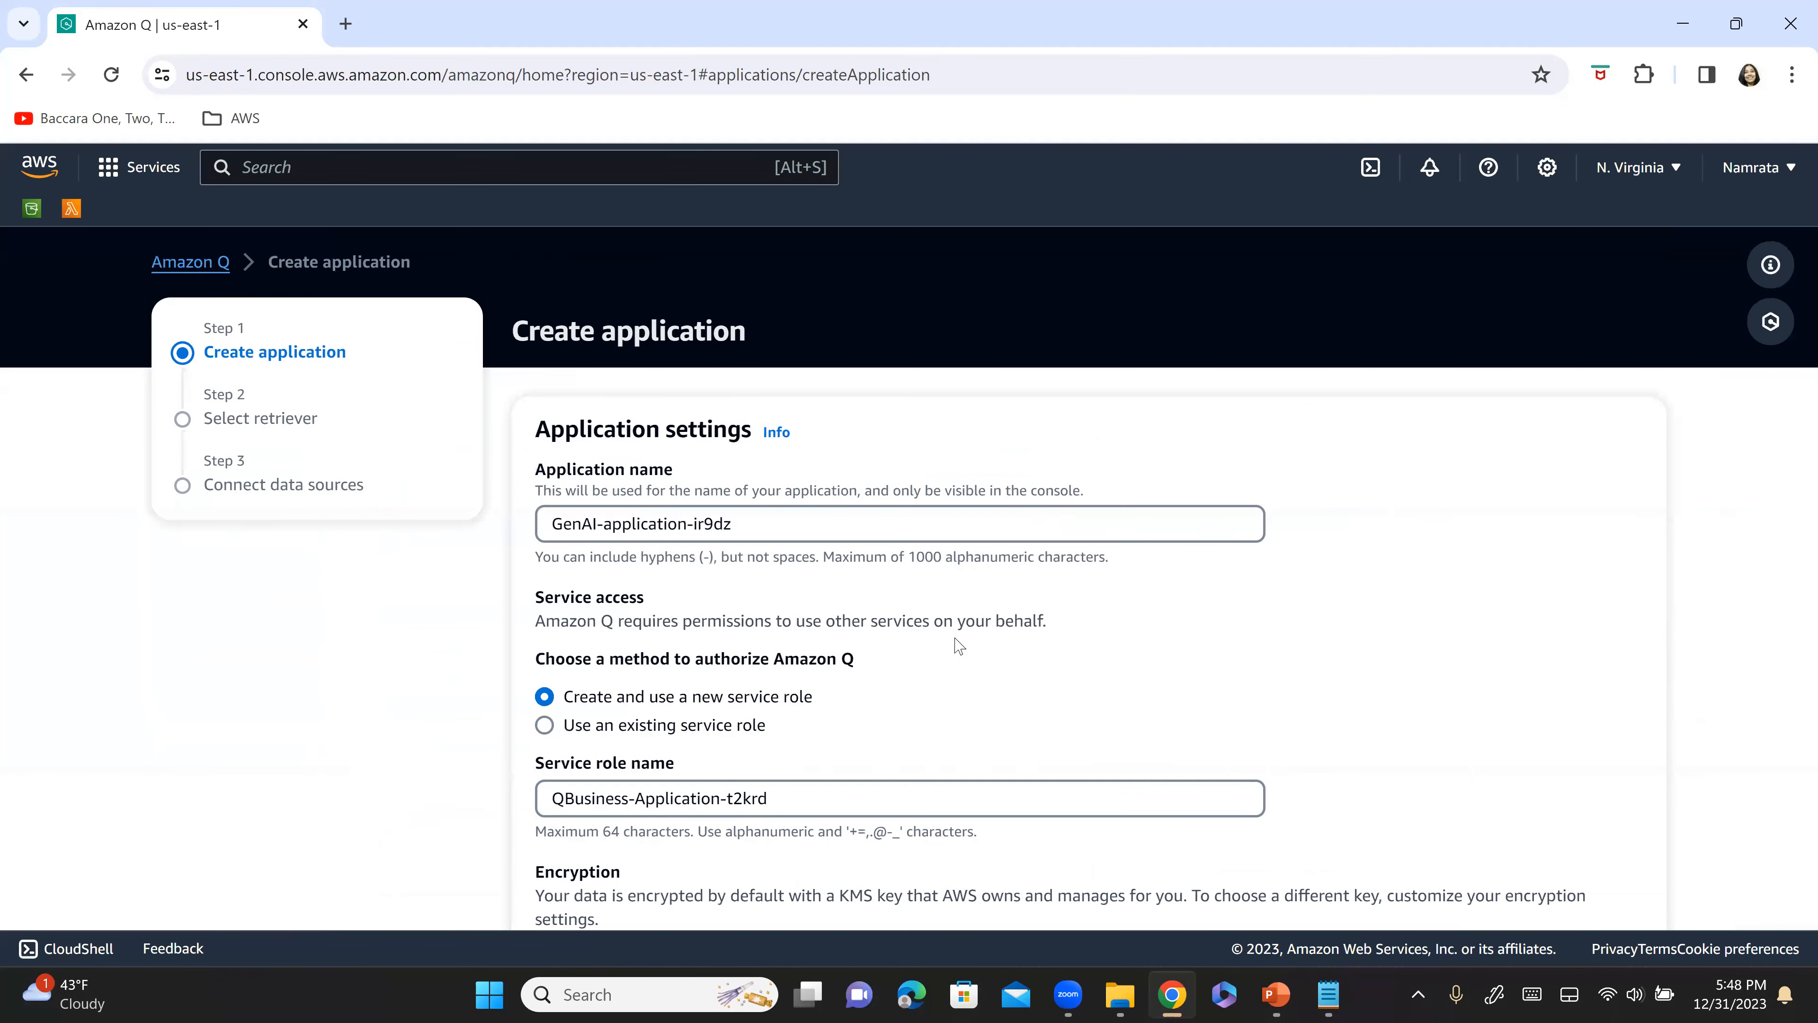
Replace the suggested application name with MyAQApp and select the new name.
left_click_drag(723, 522, 313, 525)
type("MyAQApp")
left_click_drag(629, 524, 548, 524)
Check the role name on the Step 3 slide and set the new service role name to QBusiness-Application-MyAQApp-role.
scroll(666, 560, "down", 3)
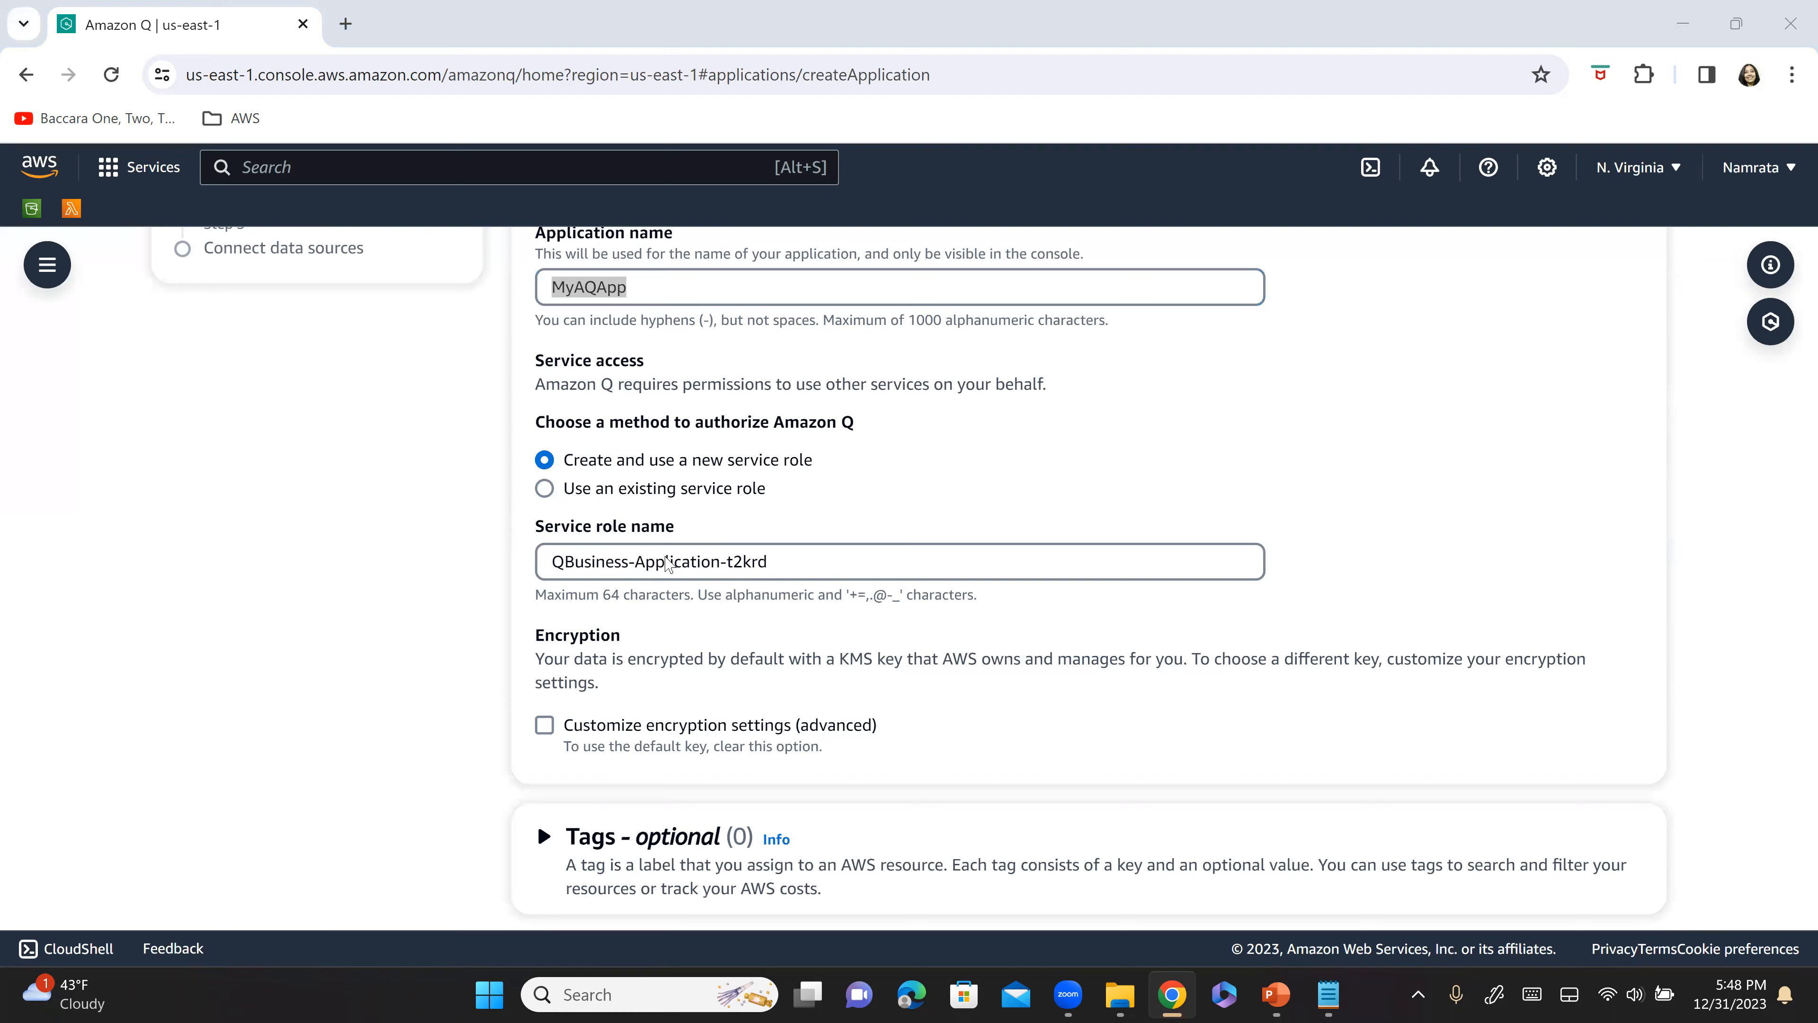
key("alt+Tab")
left_click(1230, 439)
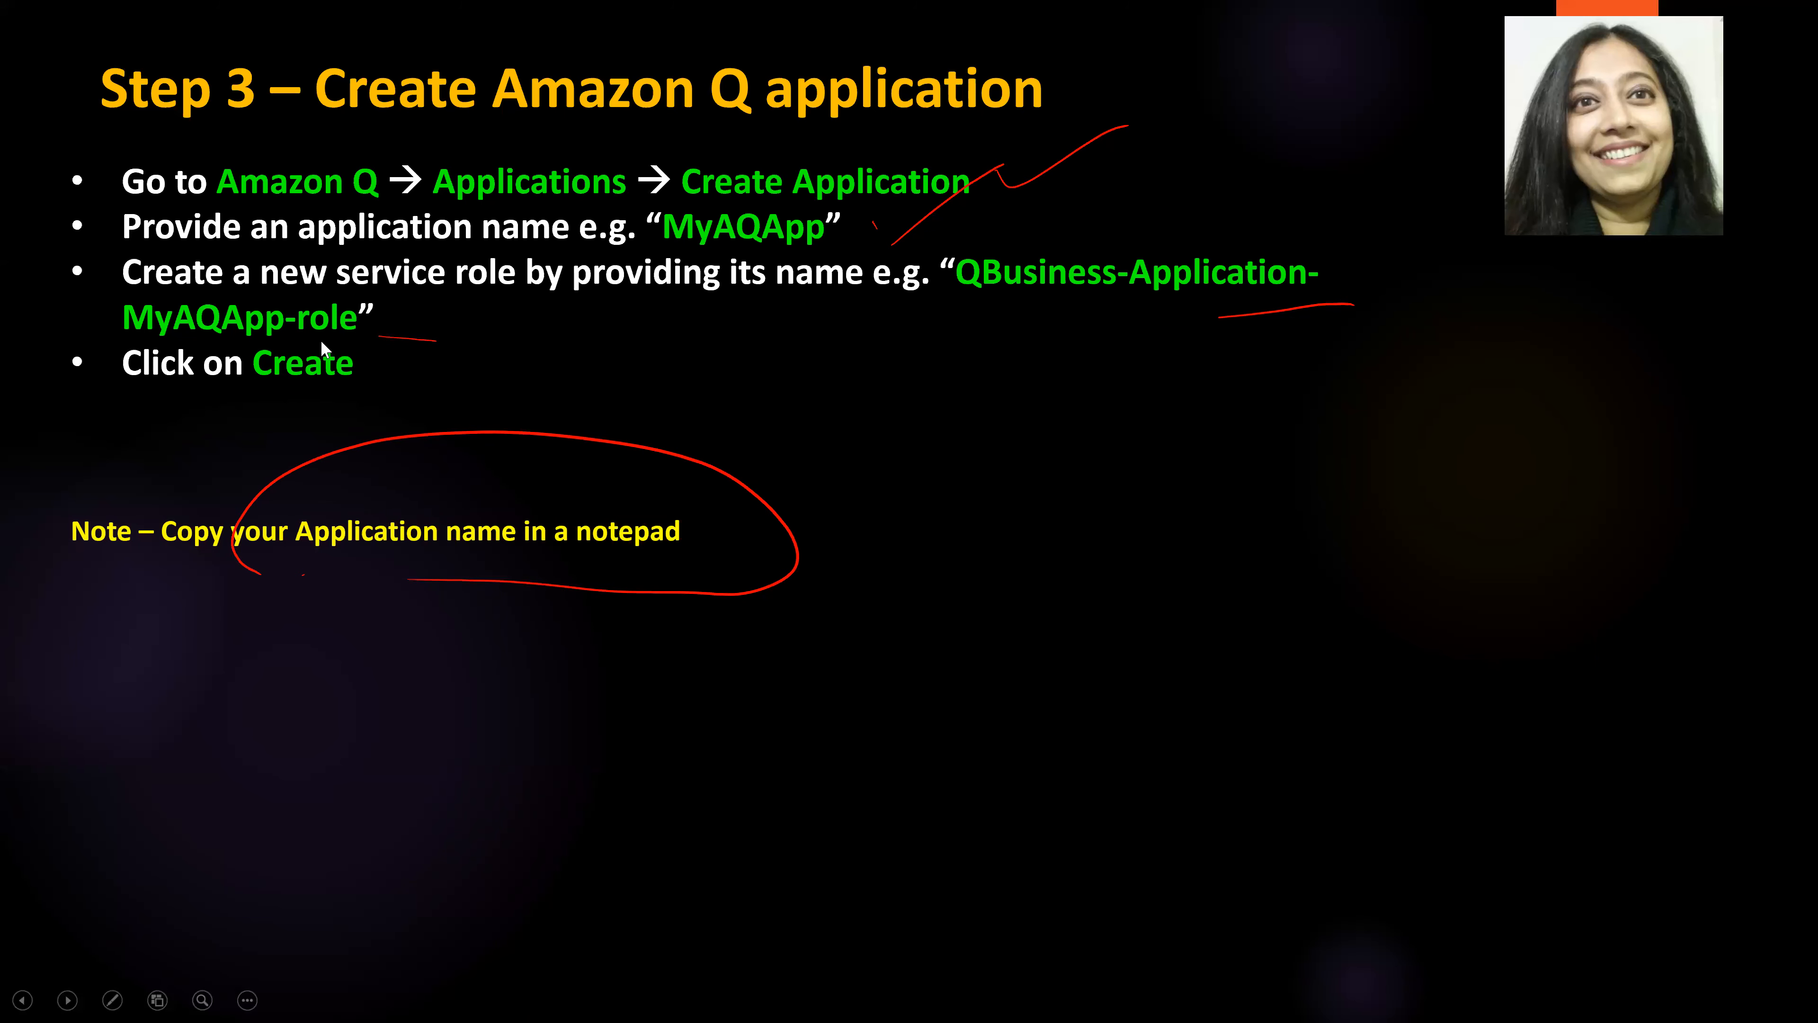
key("alt+Tab")
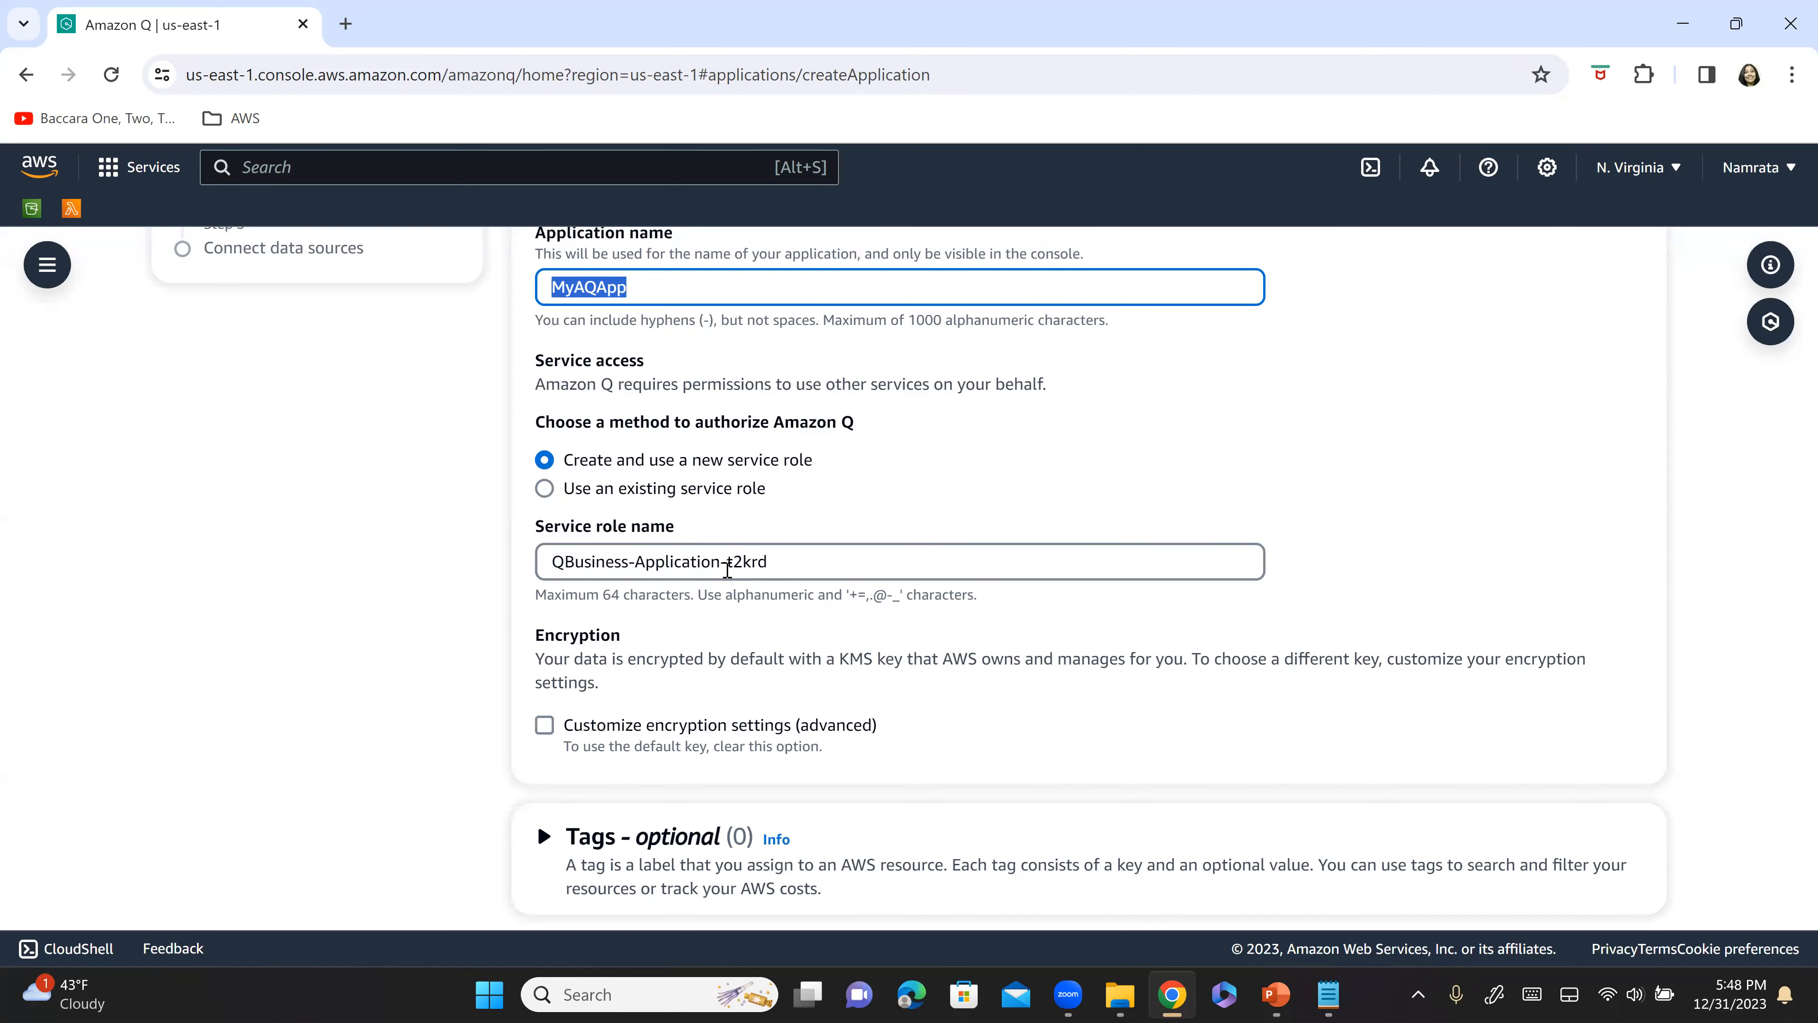
left_click_drag(731, 566, 1037, 566)
key("ctrl+a")
key("BackSpace")
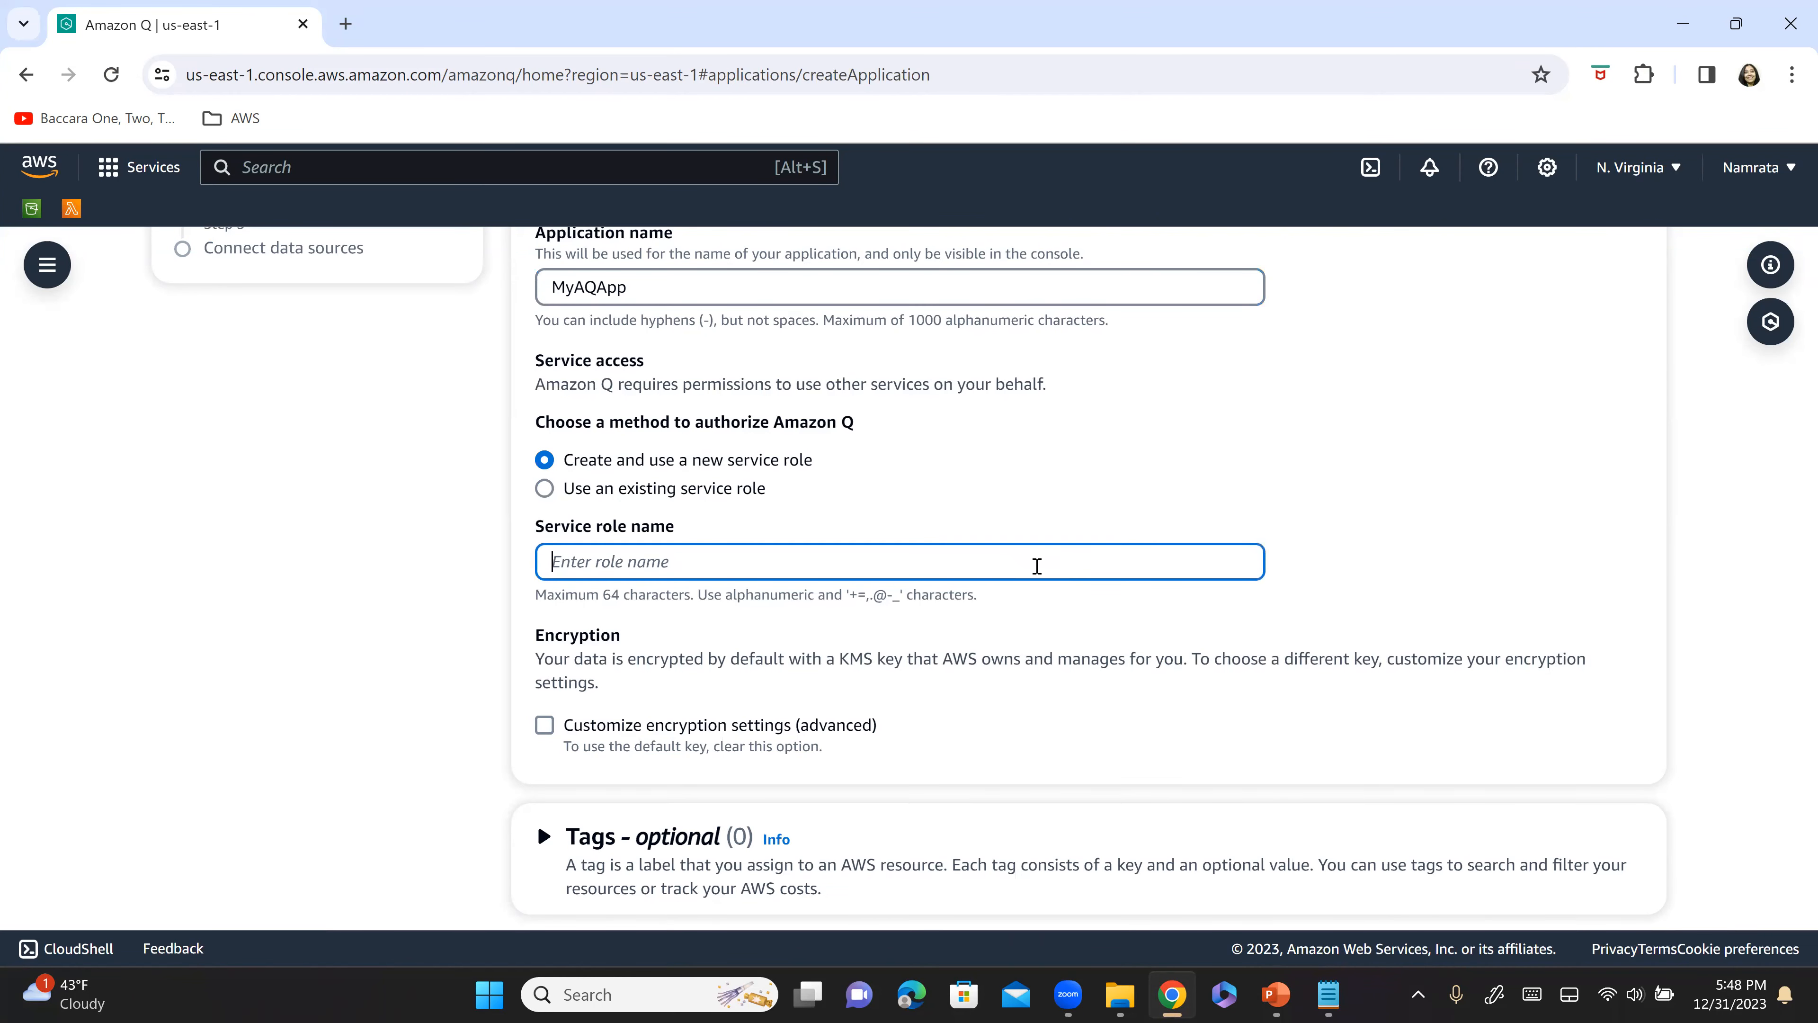
type("QBusiness-Application-MyAQApp")
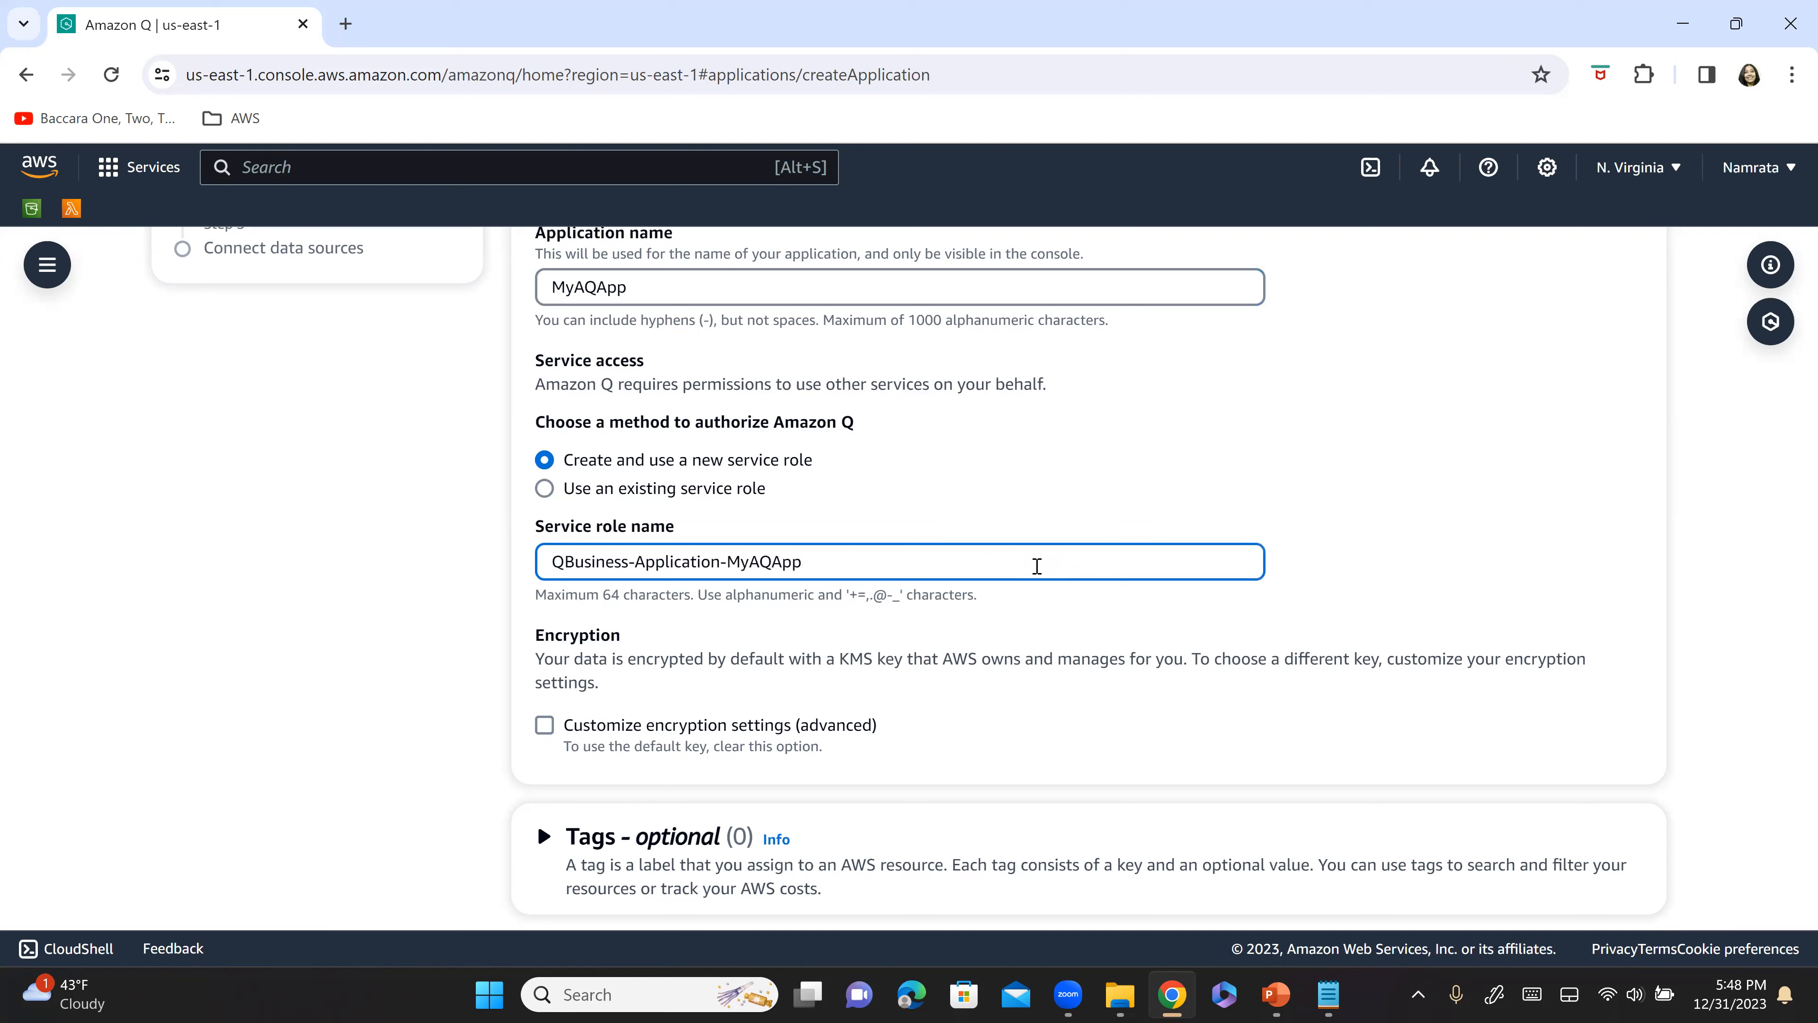
type("-role")
scroll(771, 644, "down", 1)
Copy the service role name onto a new line in the Notepad notes and return to the application form in Chrome.
key("ctrl+a")
key("ctrl+c")
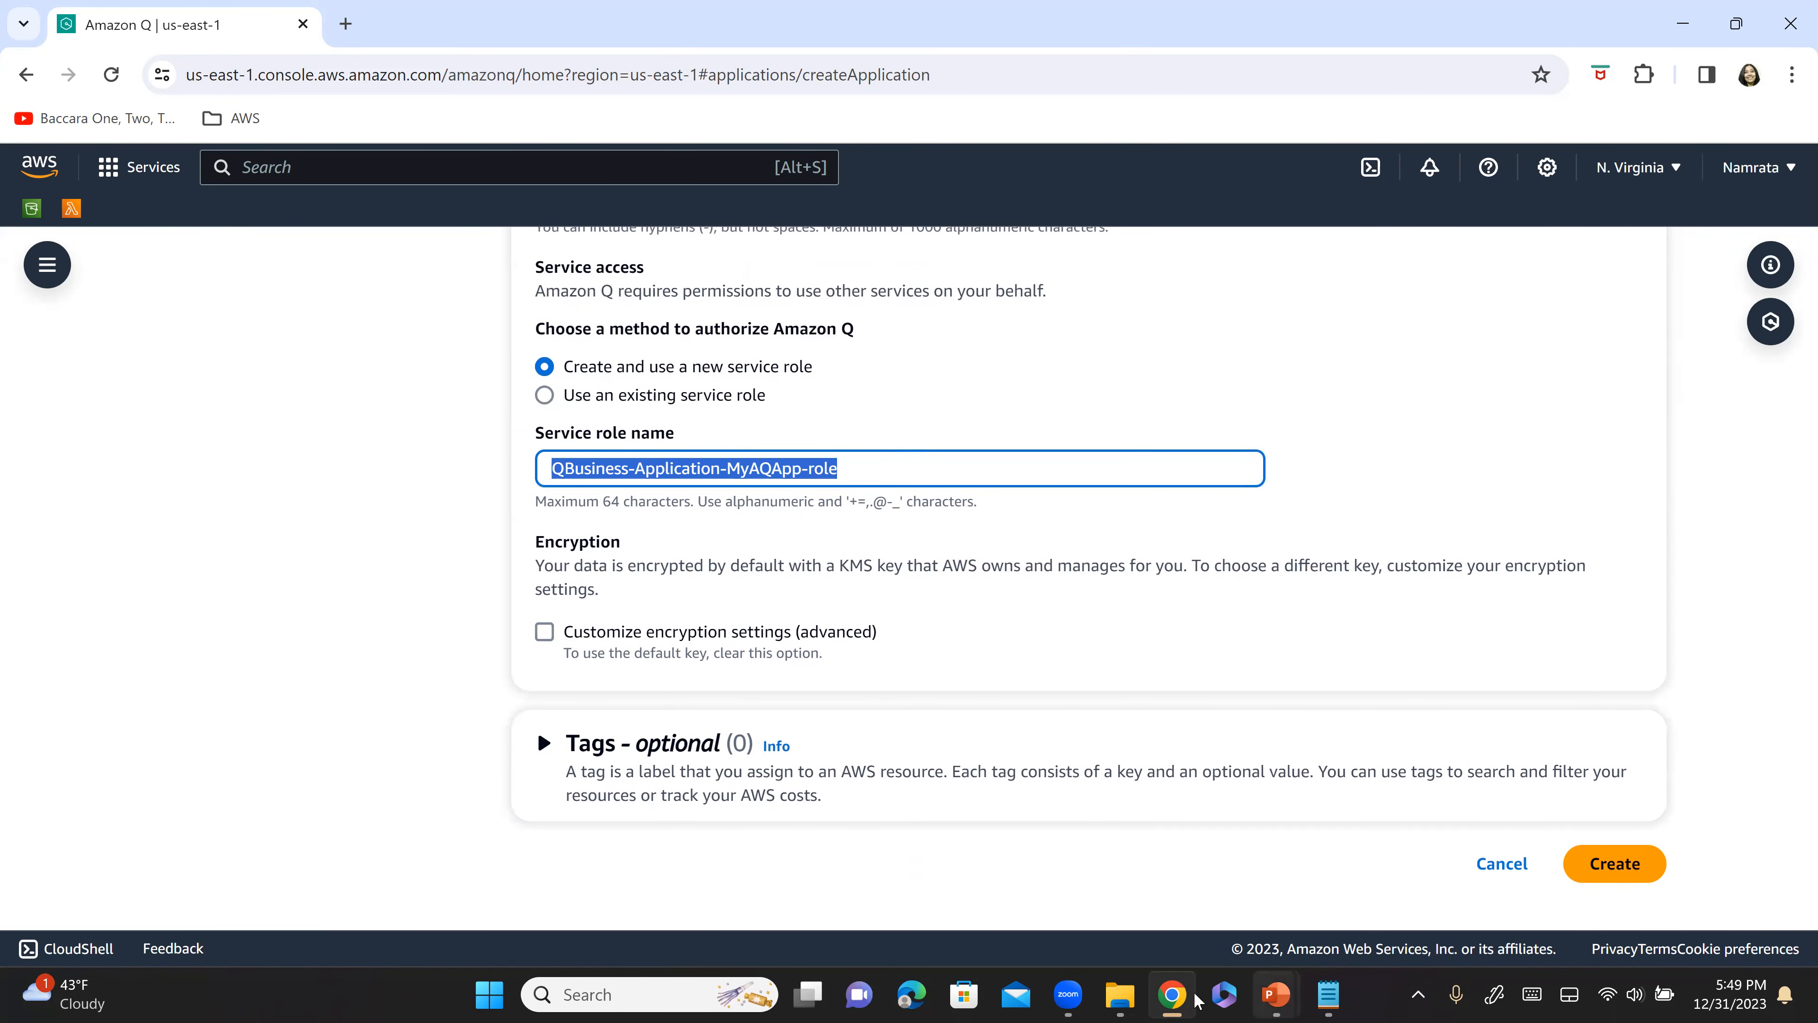
left_click(1327, 994)
key("Return")
key("ctrl+v")
key("alt+Tab")
left_click(1770, 657)
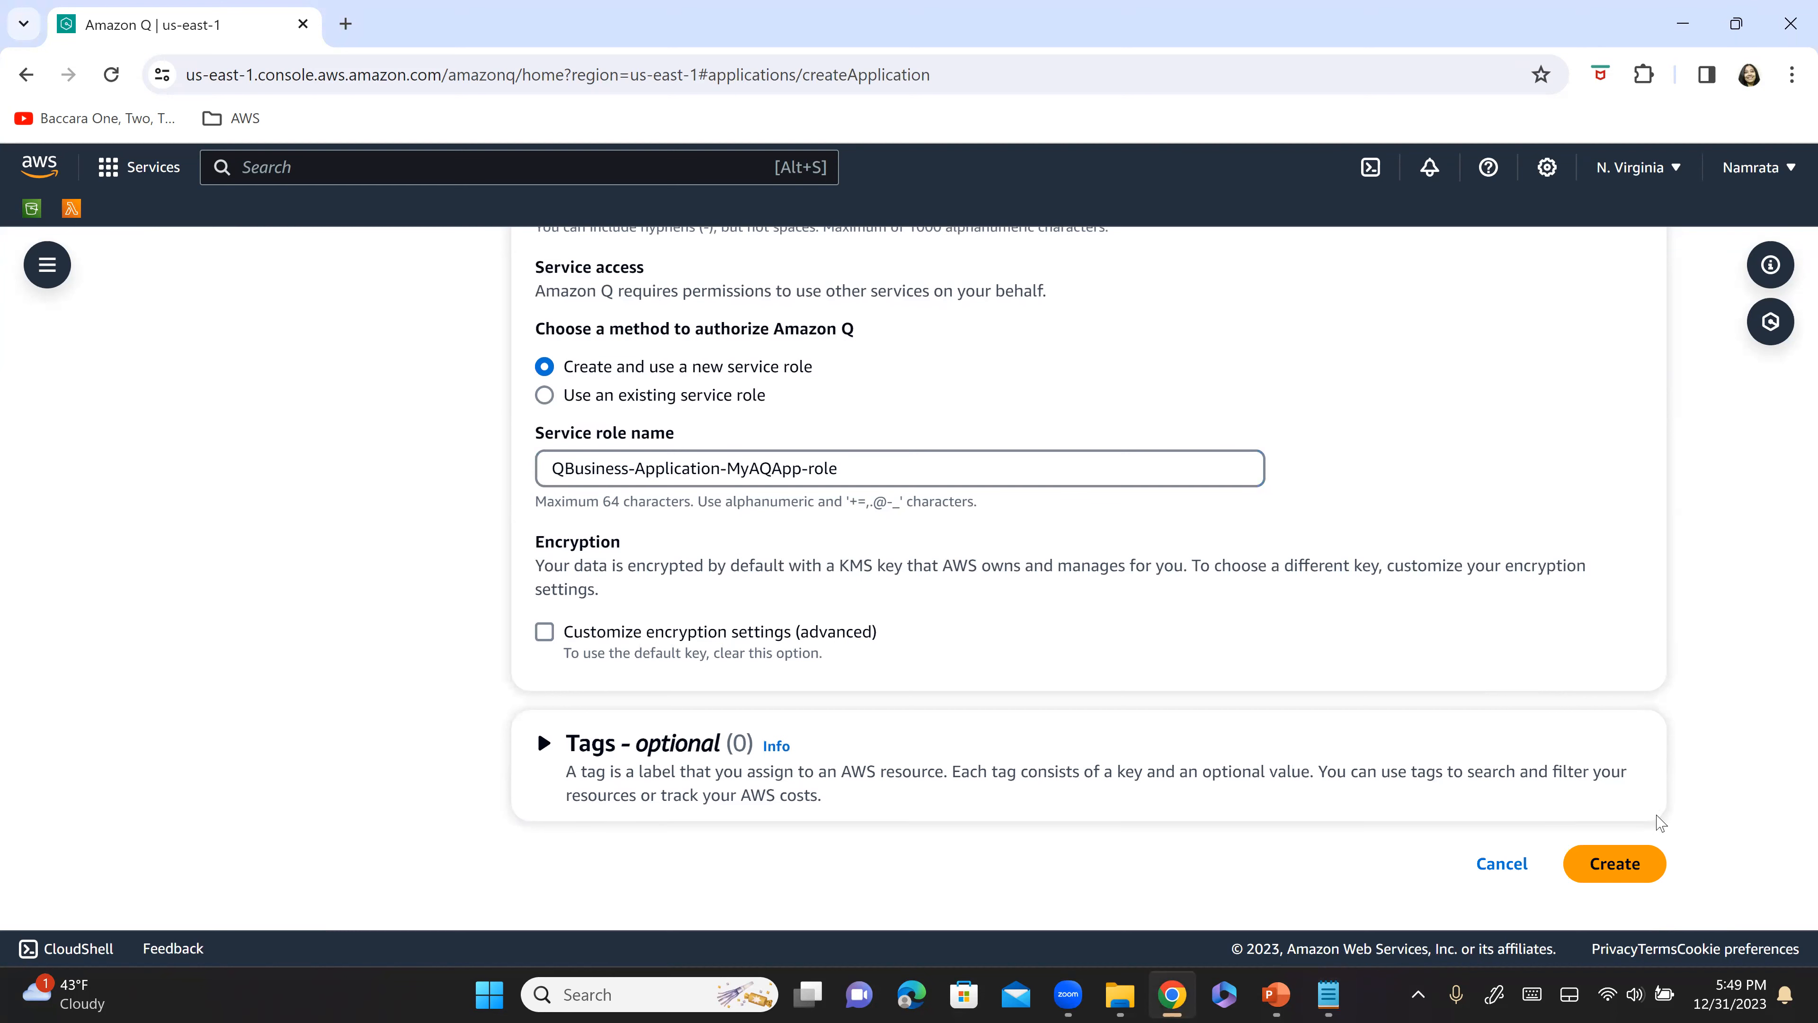
Try to create the application, and change the service role name to QBusiness-Application-MyAQApplication-role.
left_click(1631, 875)
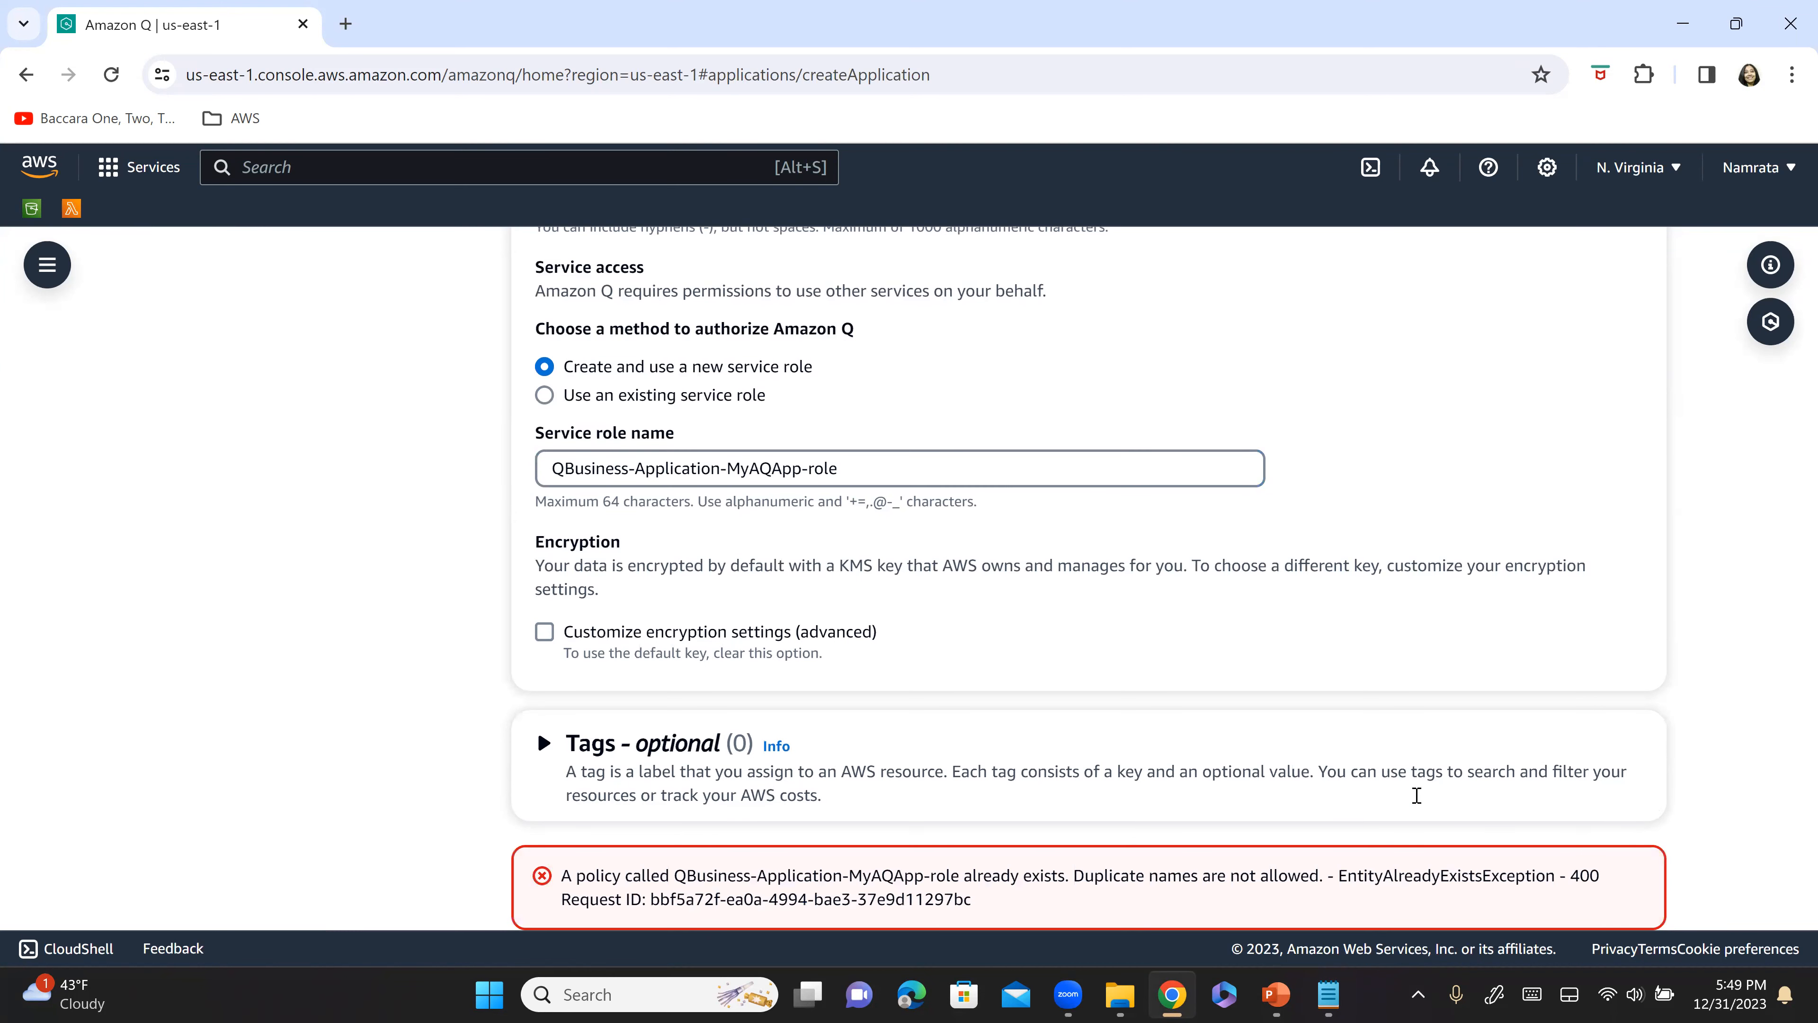
scroll(1116, 867, "down", 1)
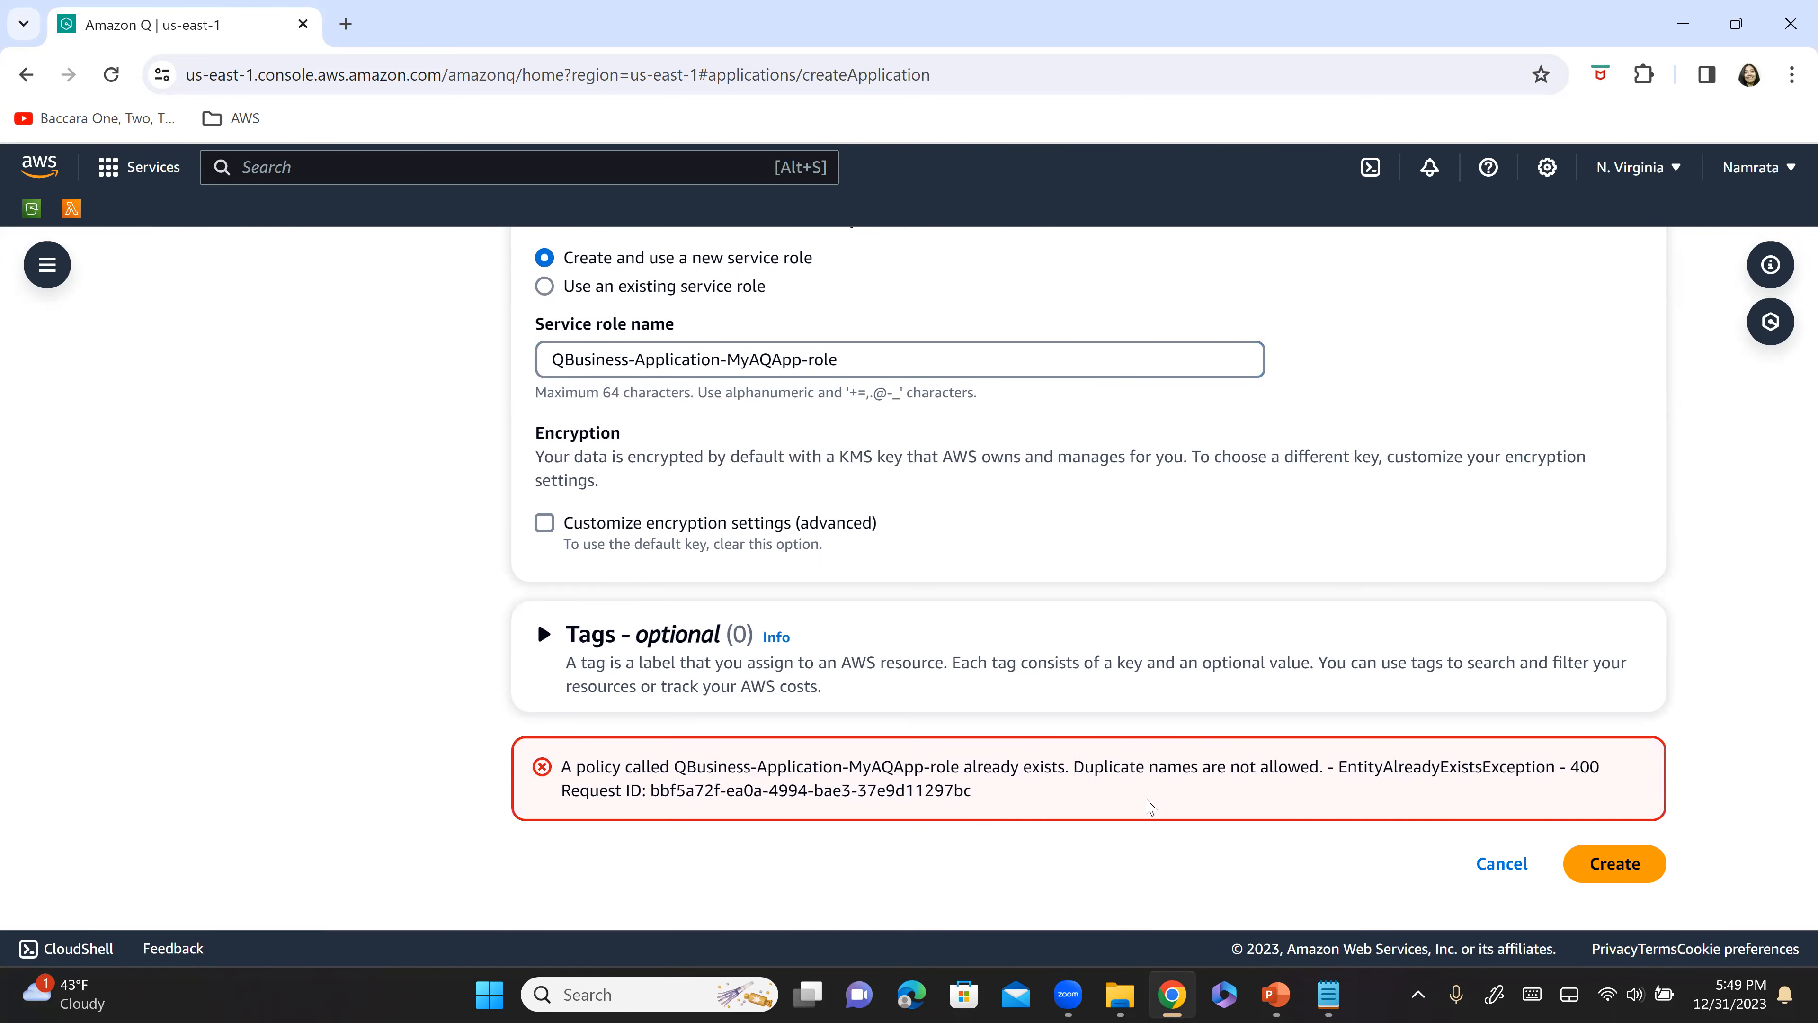
left_click(795, 358)
type("lication")
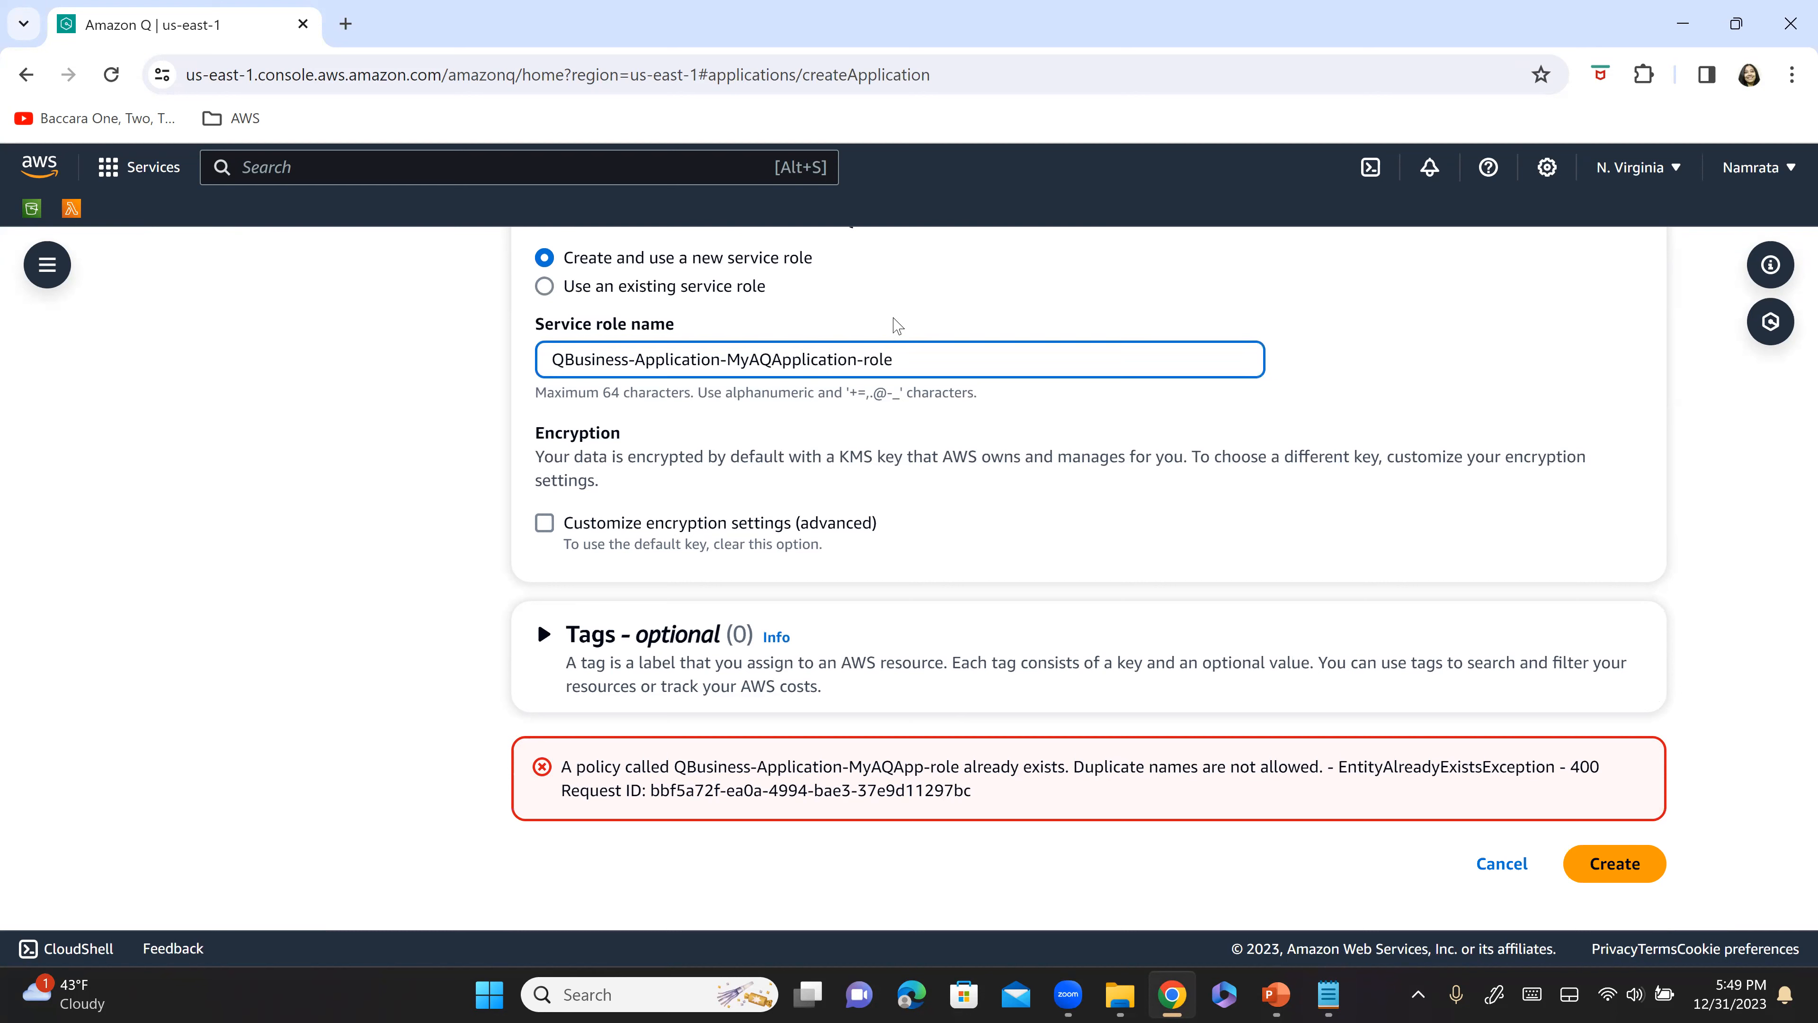
key("ctrl+shift+Left")
key("shift+Home")
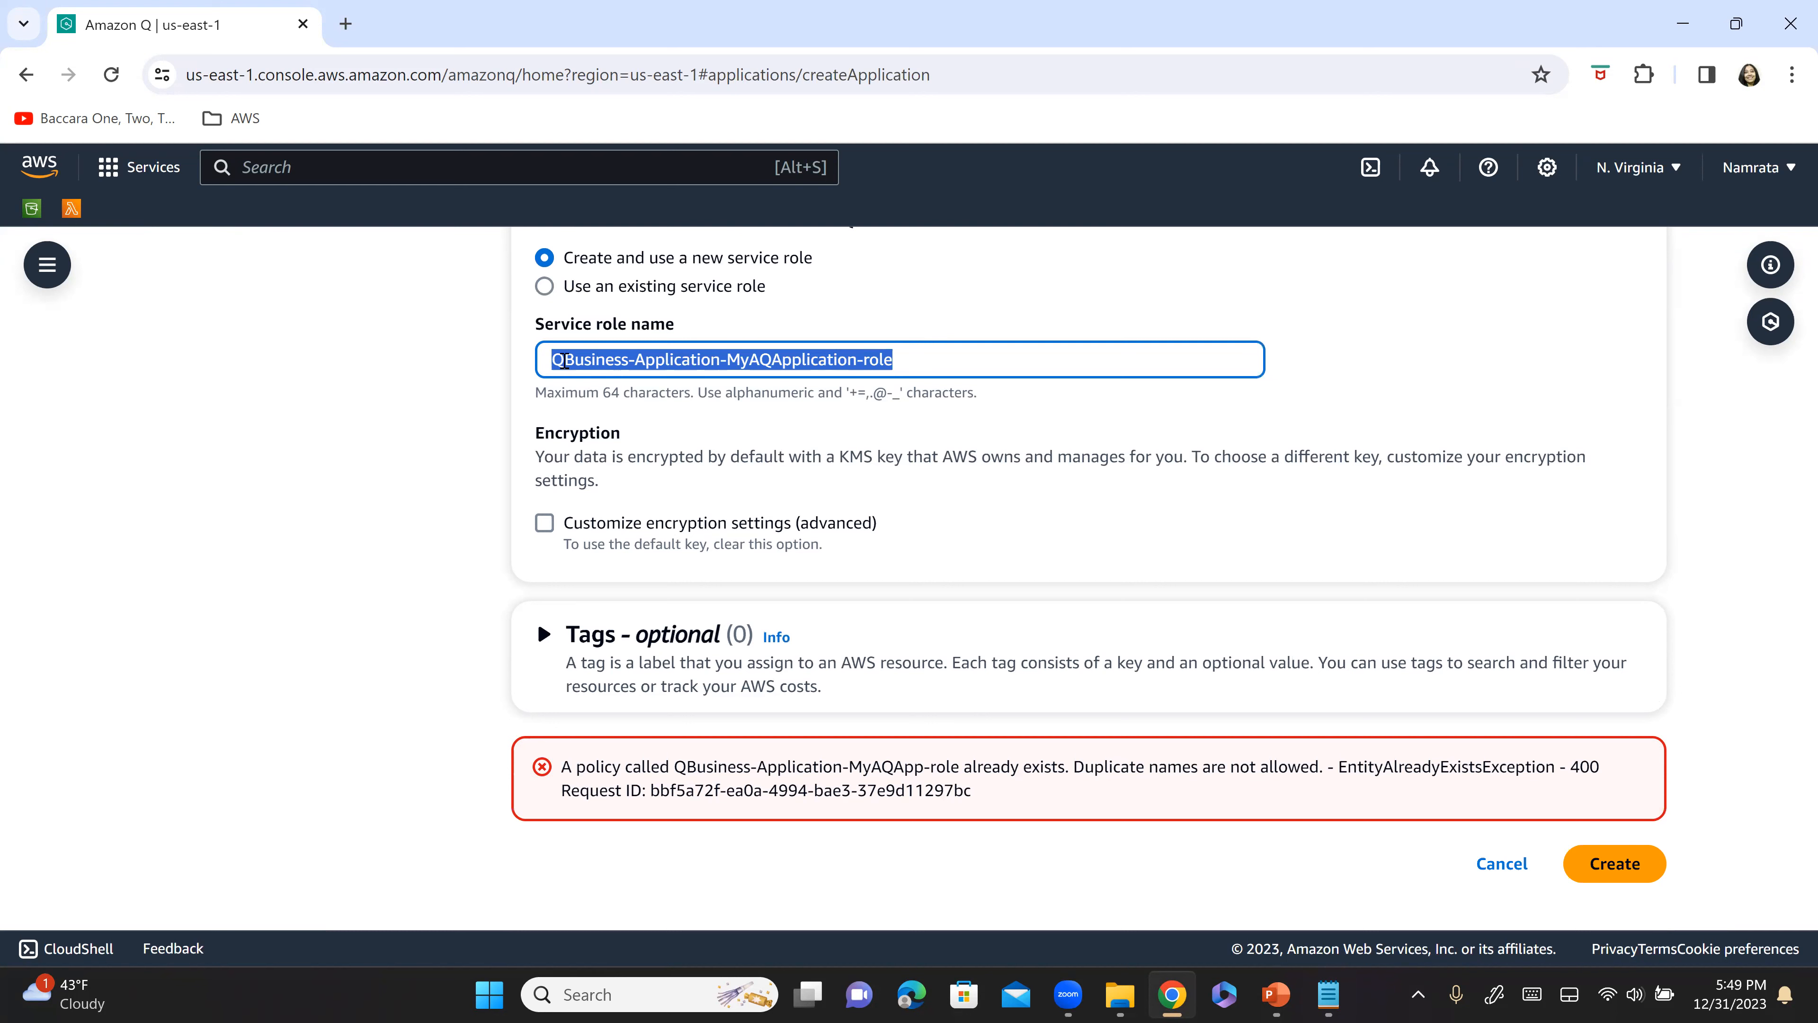
left_click(803, 363)
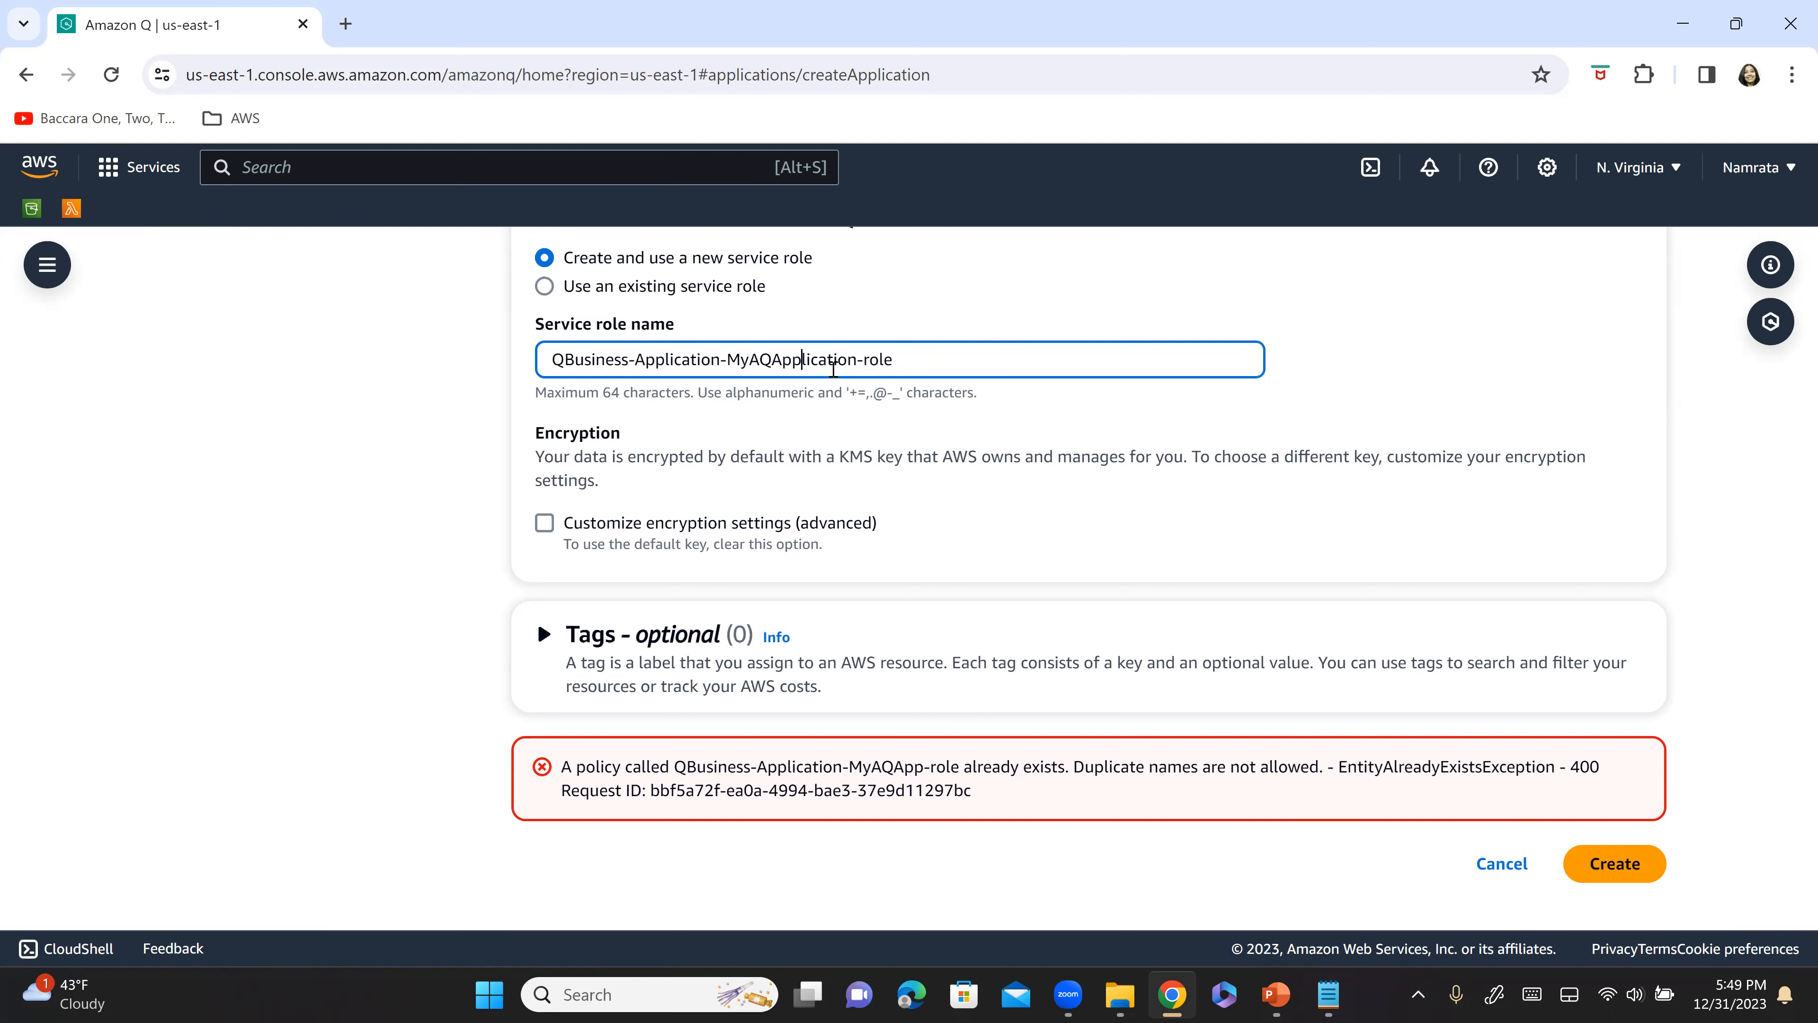
Shorten the service role name to QBusiness-Application-MyAQApprole and copy it.
left_click(860, 364)
key("BackSpace")
key("BackSpace")
key("BackSpace")
key("BackSpace")
key("BackSpace")
key("BackSpace")
key("BackSpace")
key("BackSpace")
key("Delete")
key("ctrl+a")
key("ctrl+c")
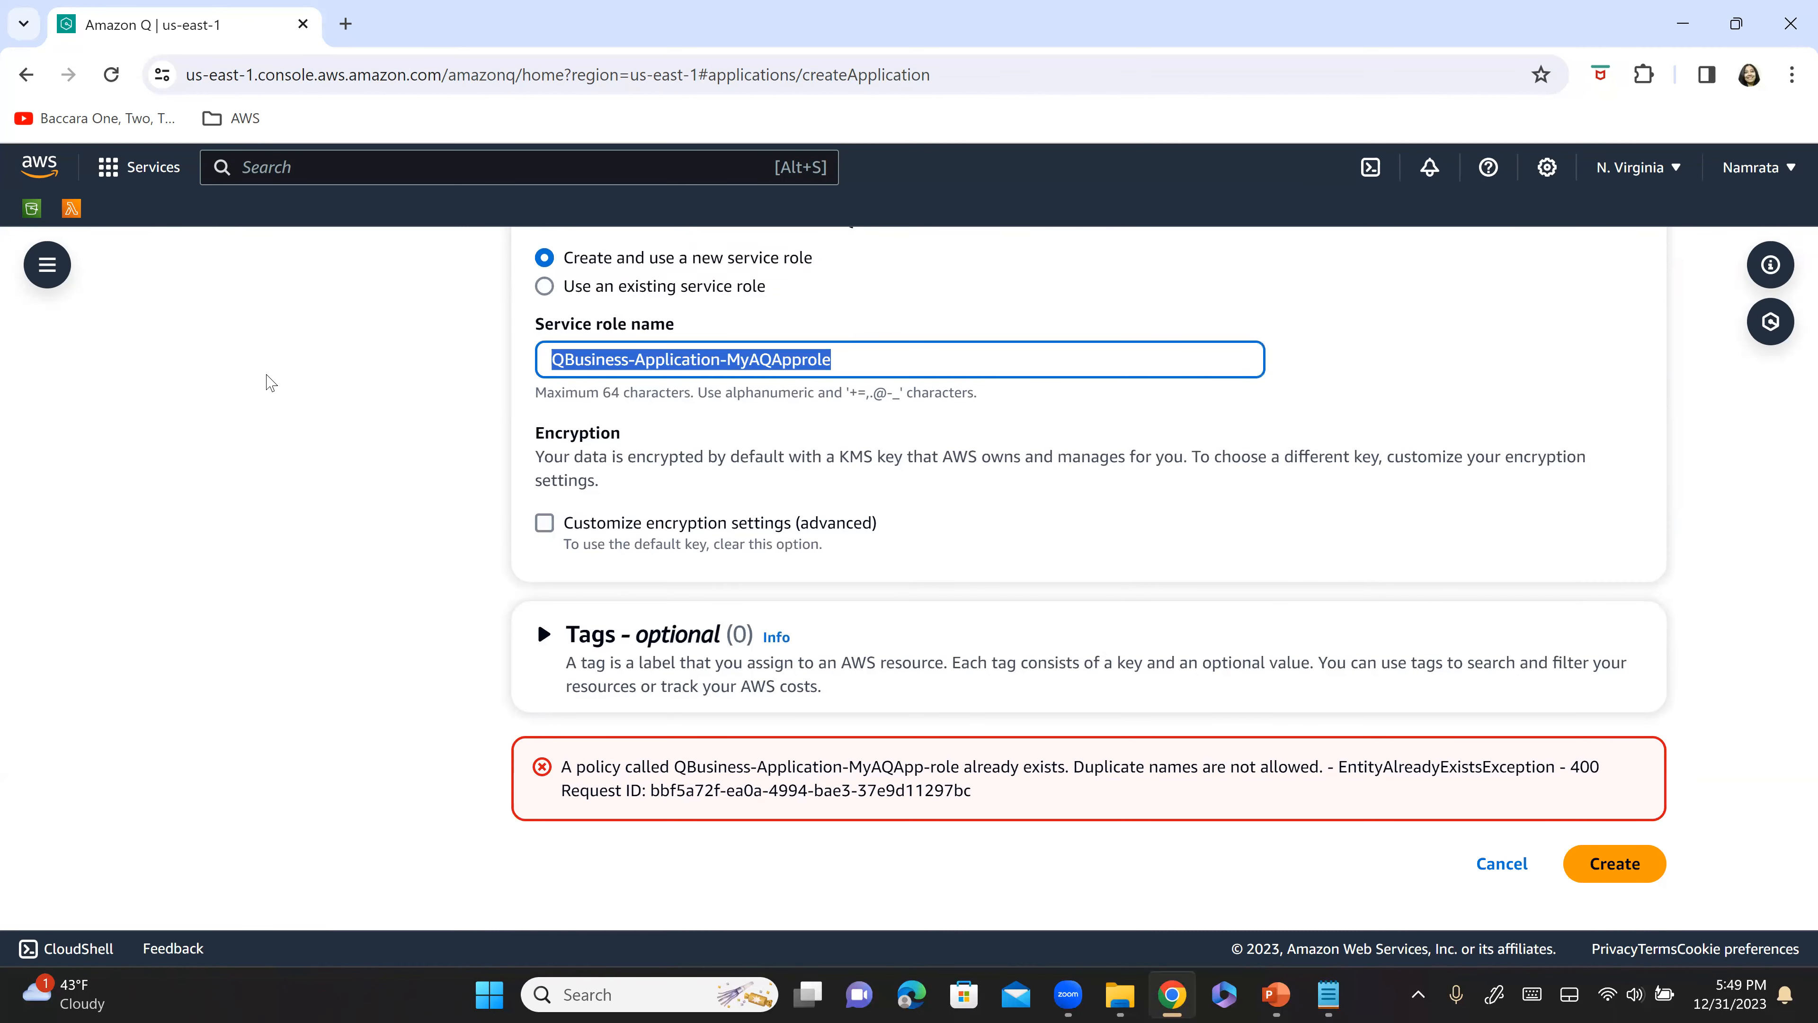
Create the application and replace the role name in the Notepad notes with QBusiness-Application-MyAQApprole.
left_click(1618, 866)
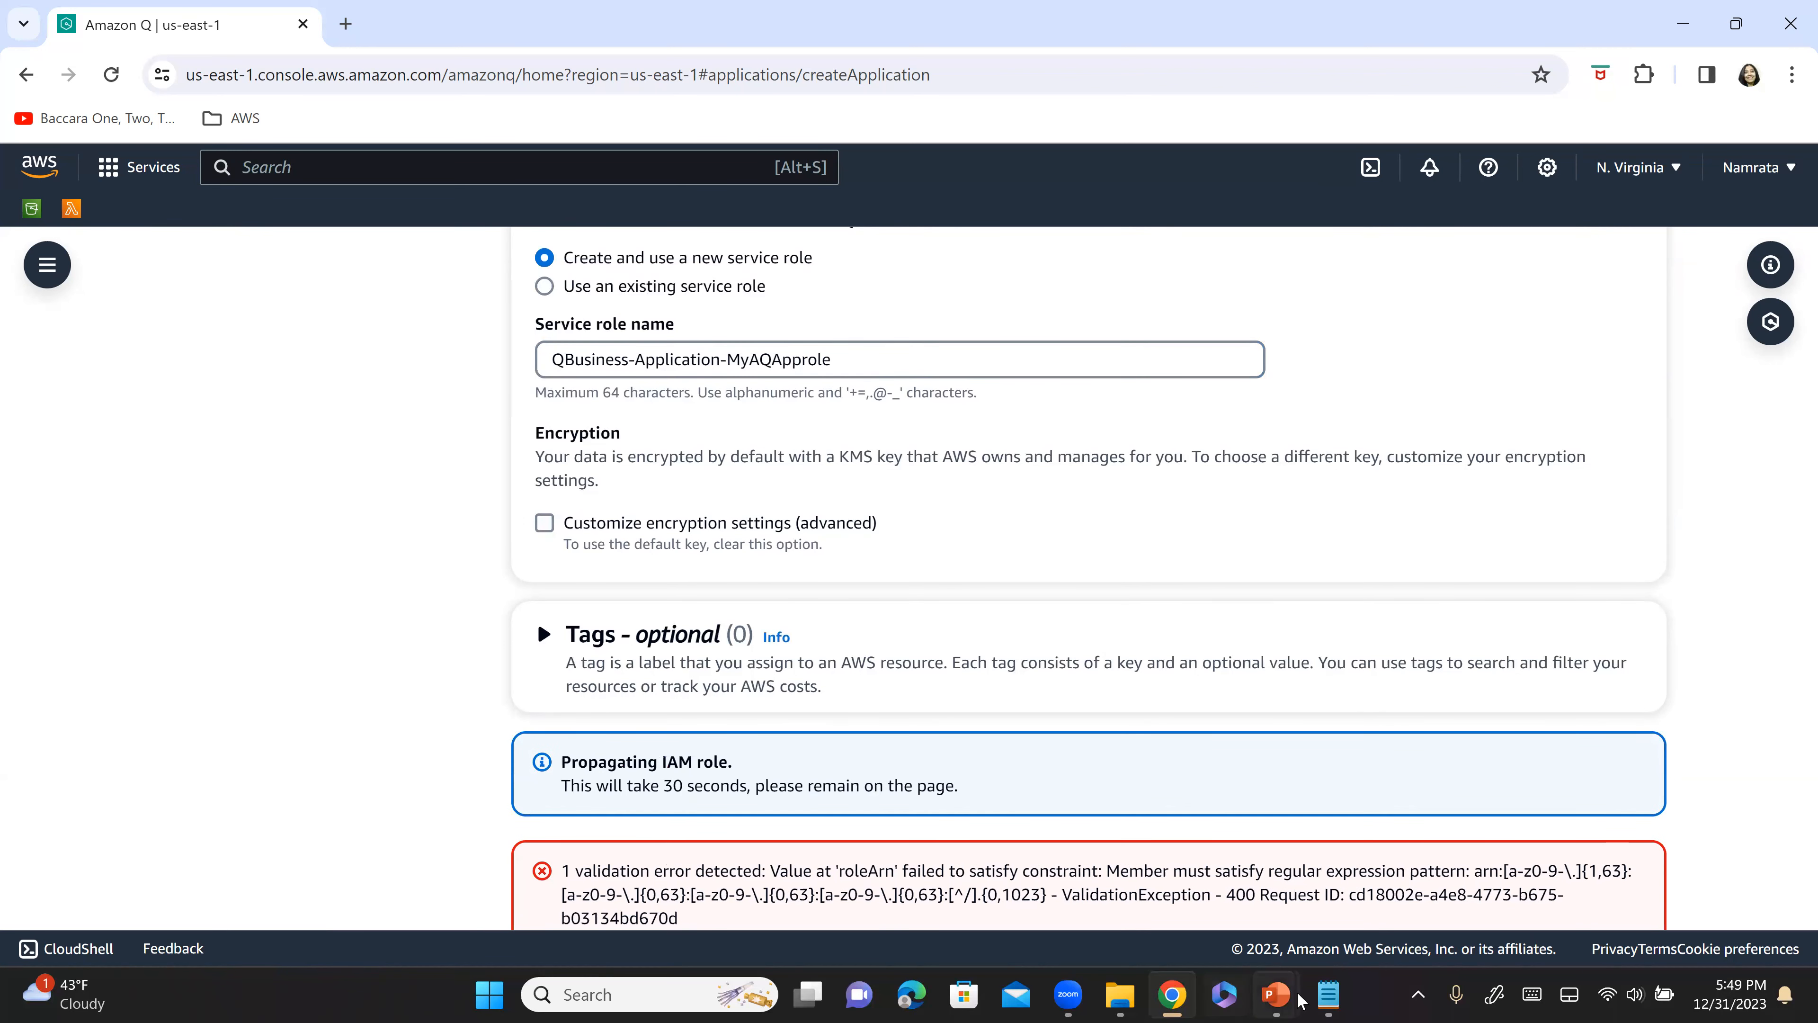
left_click(1328, 994)
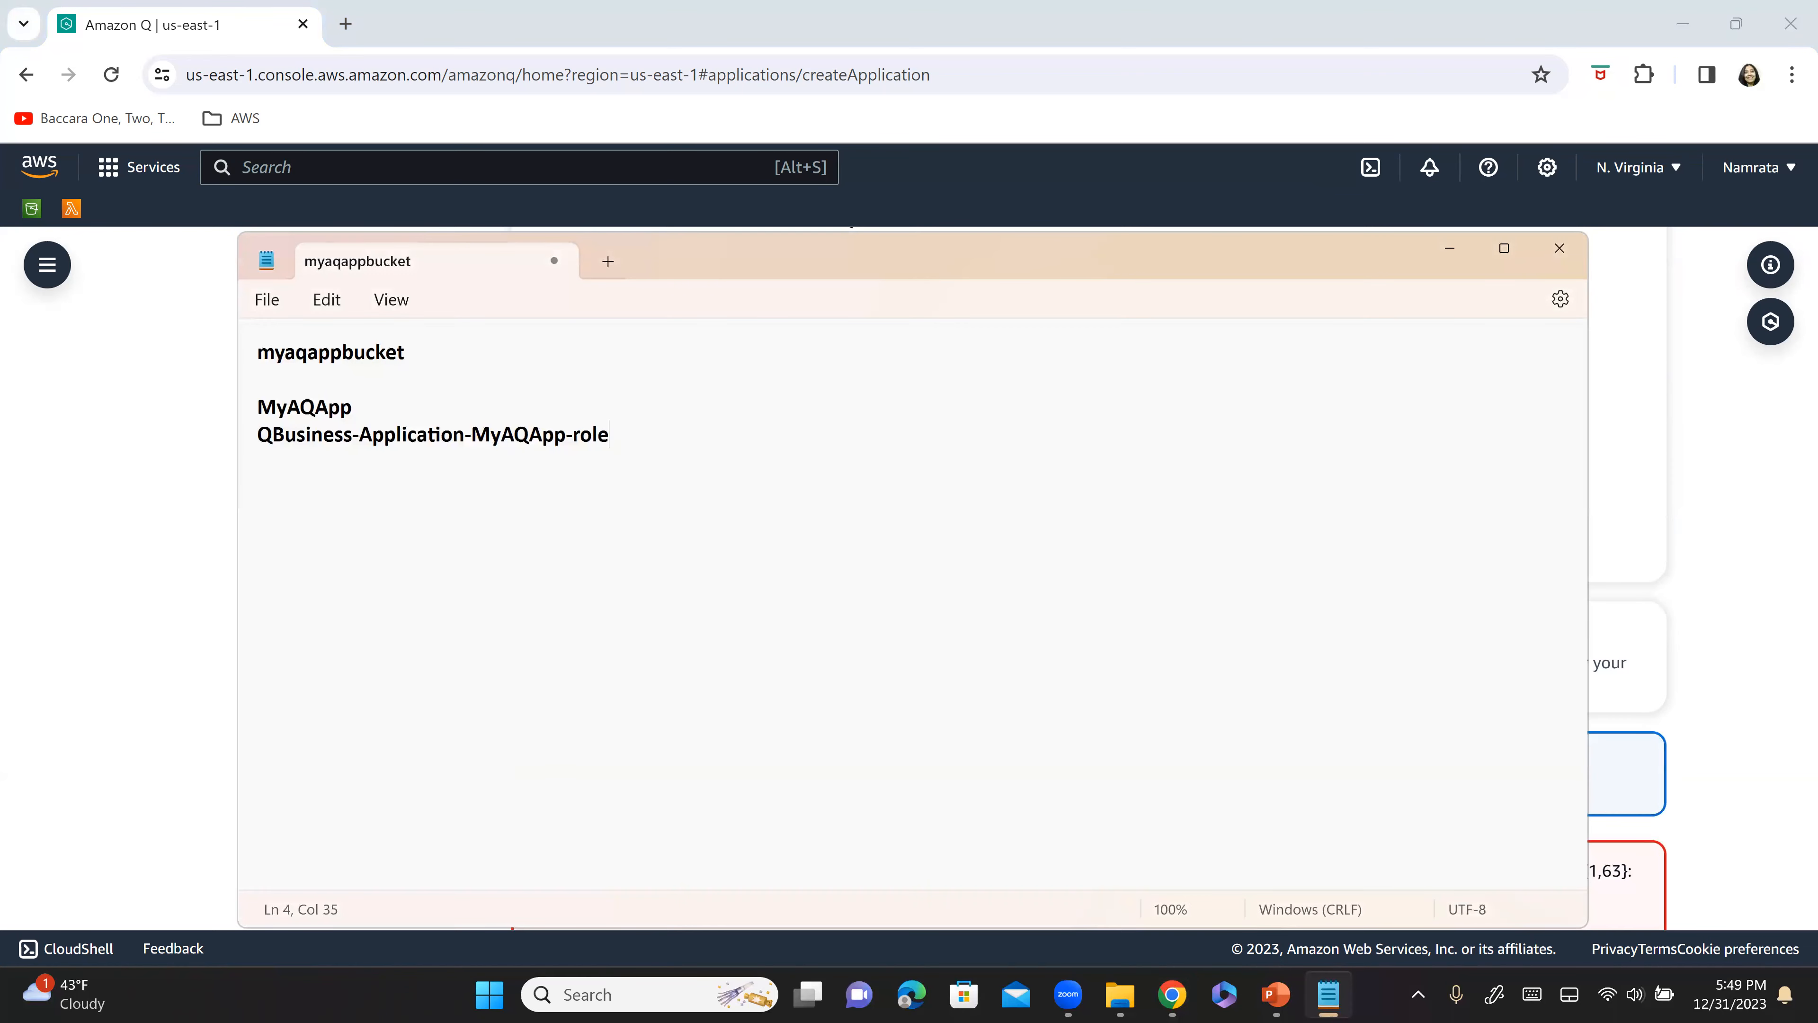
left_click_drag(630, 440, 201, 424)
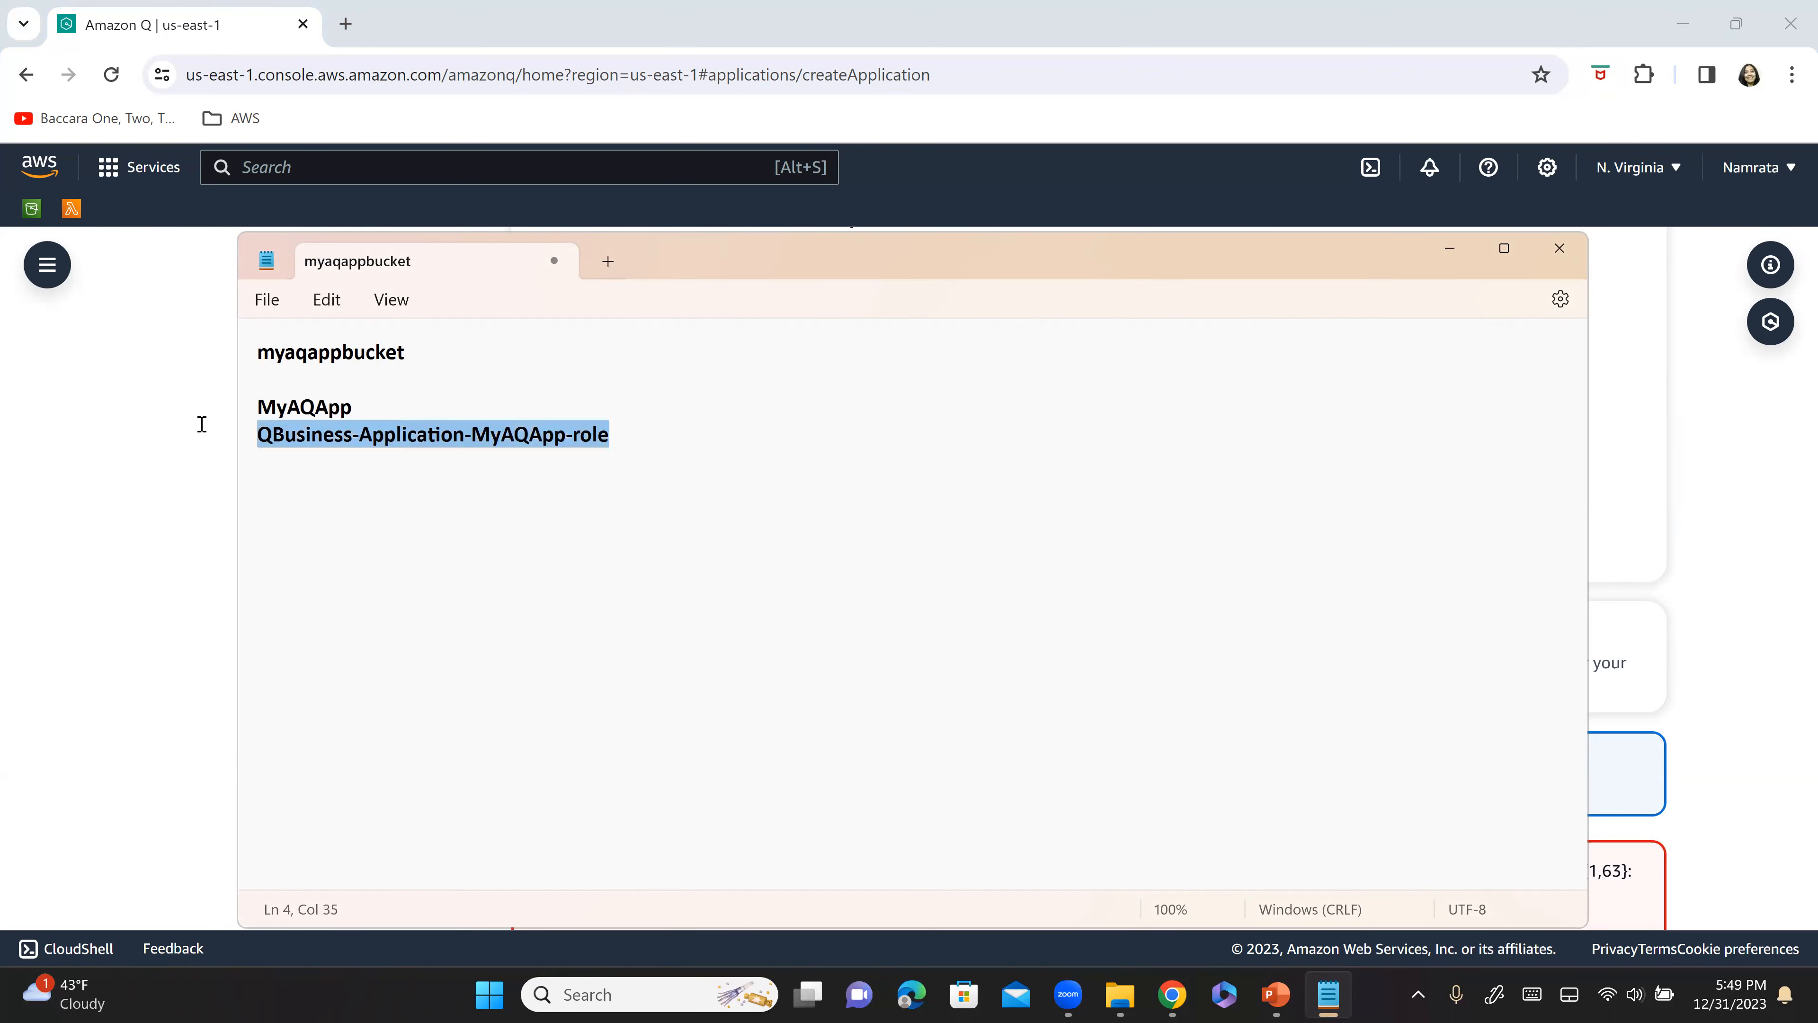
key("ctrl+v")
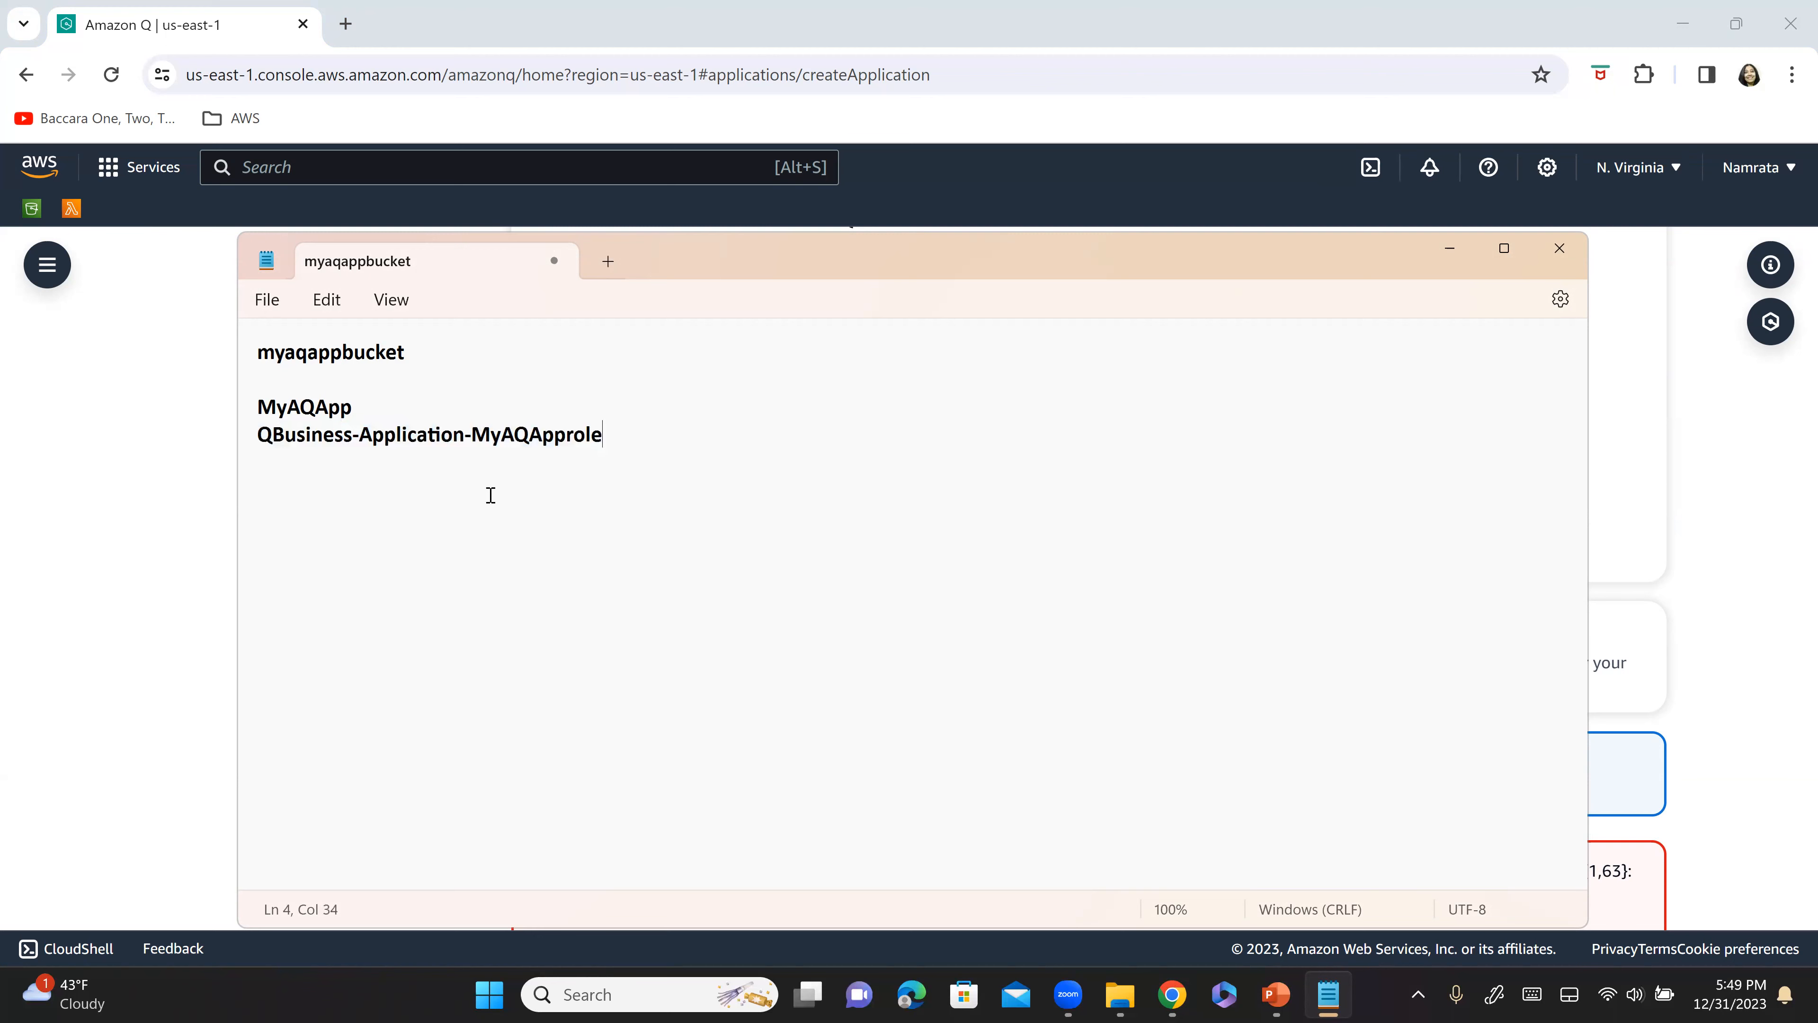
Switch to the PowerPoint slide show, draw a check mark beside the Step 3 heading, and return to Chrome.
key("alt+Tab")
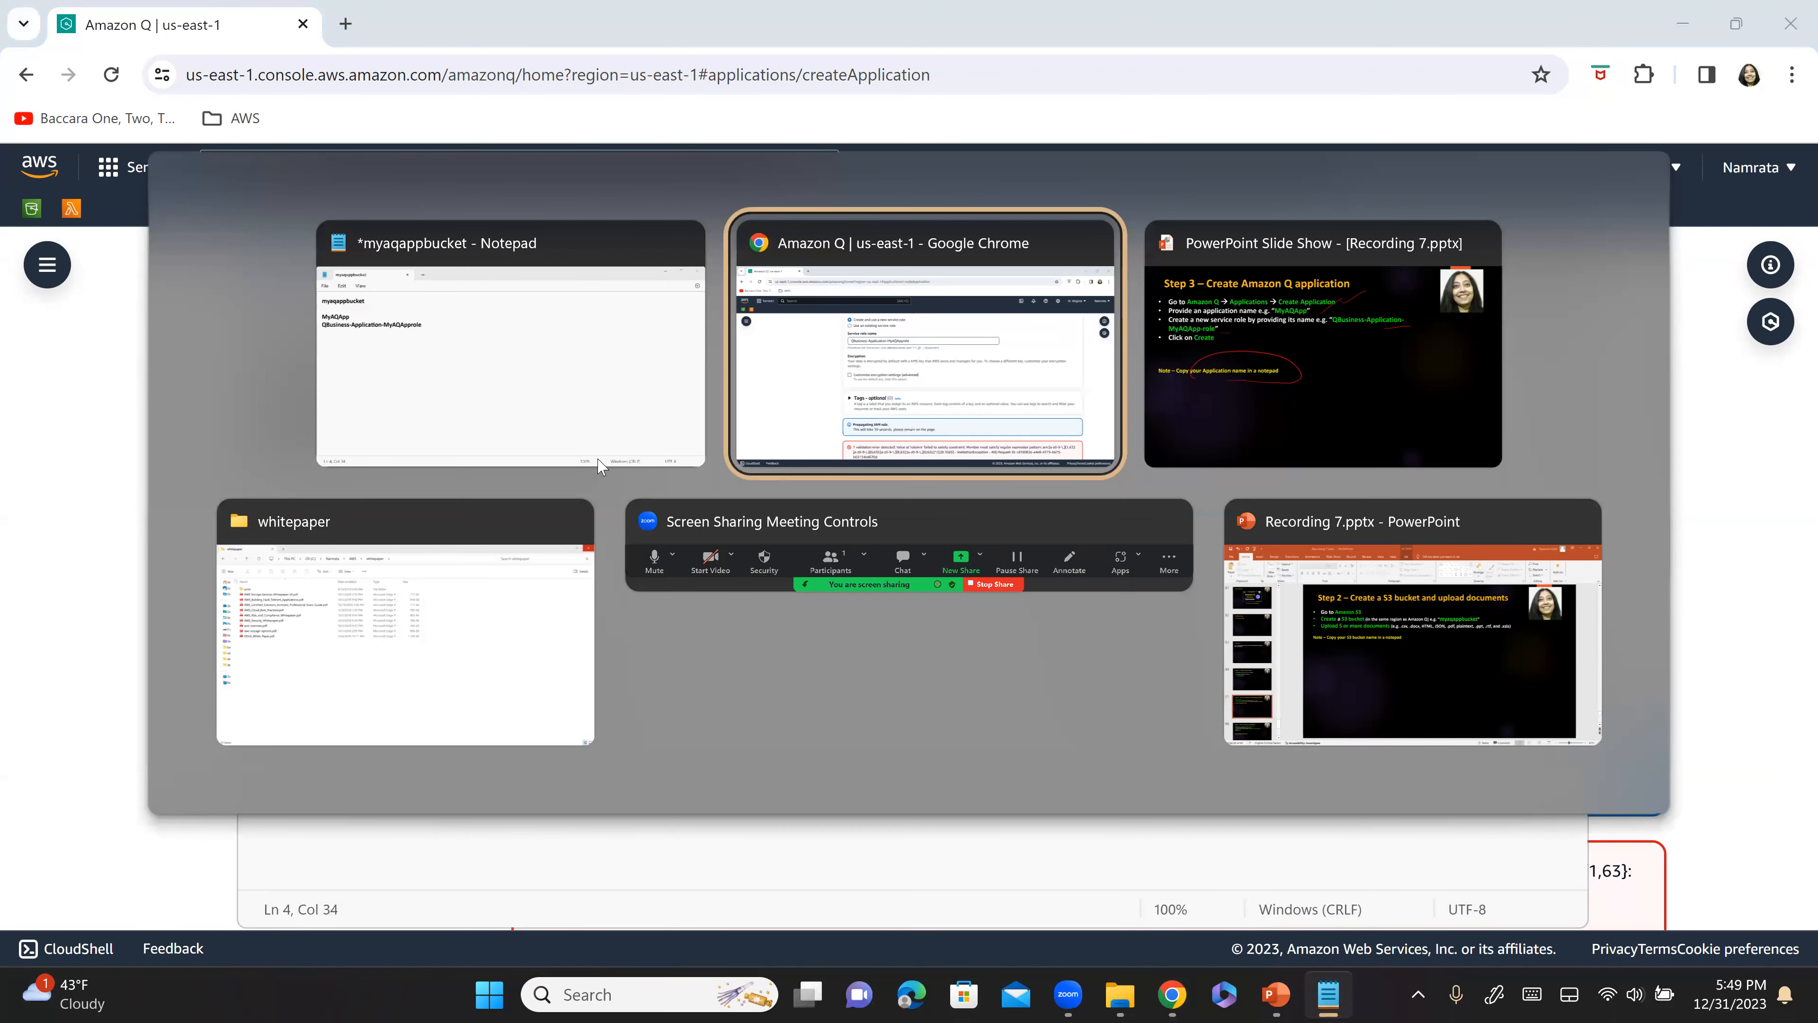
key("alt+Tab")
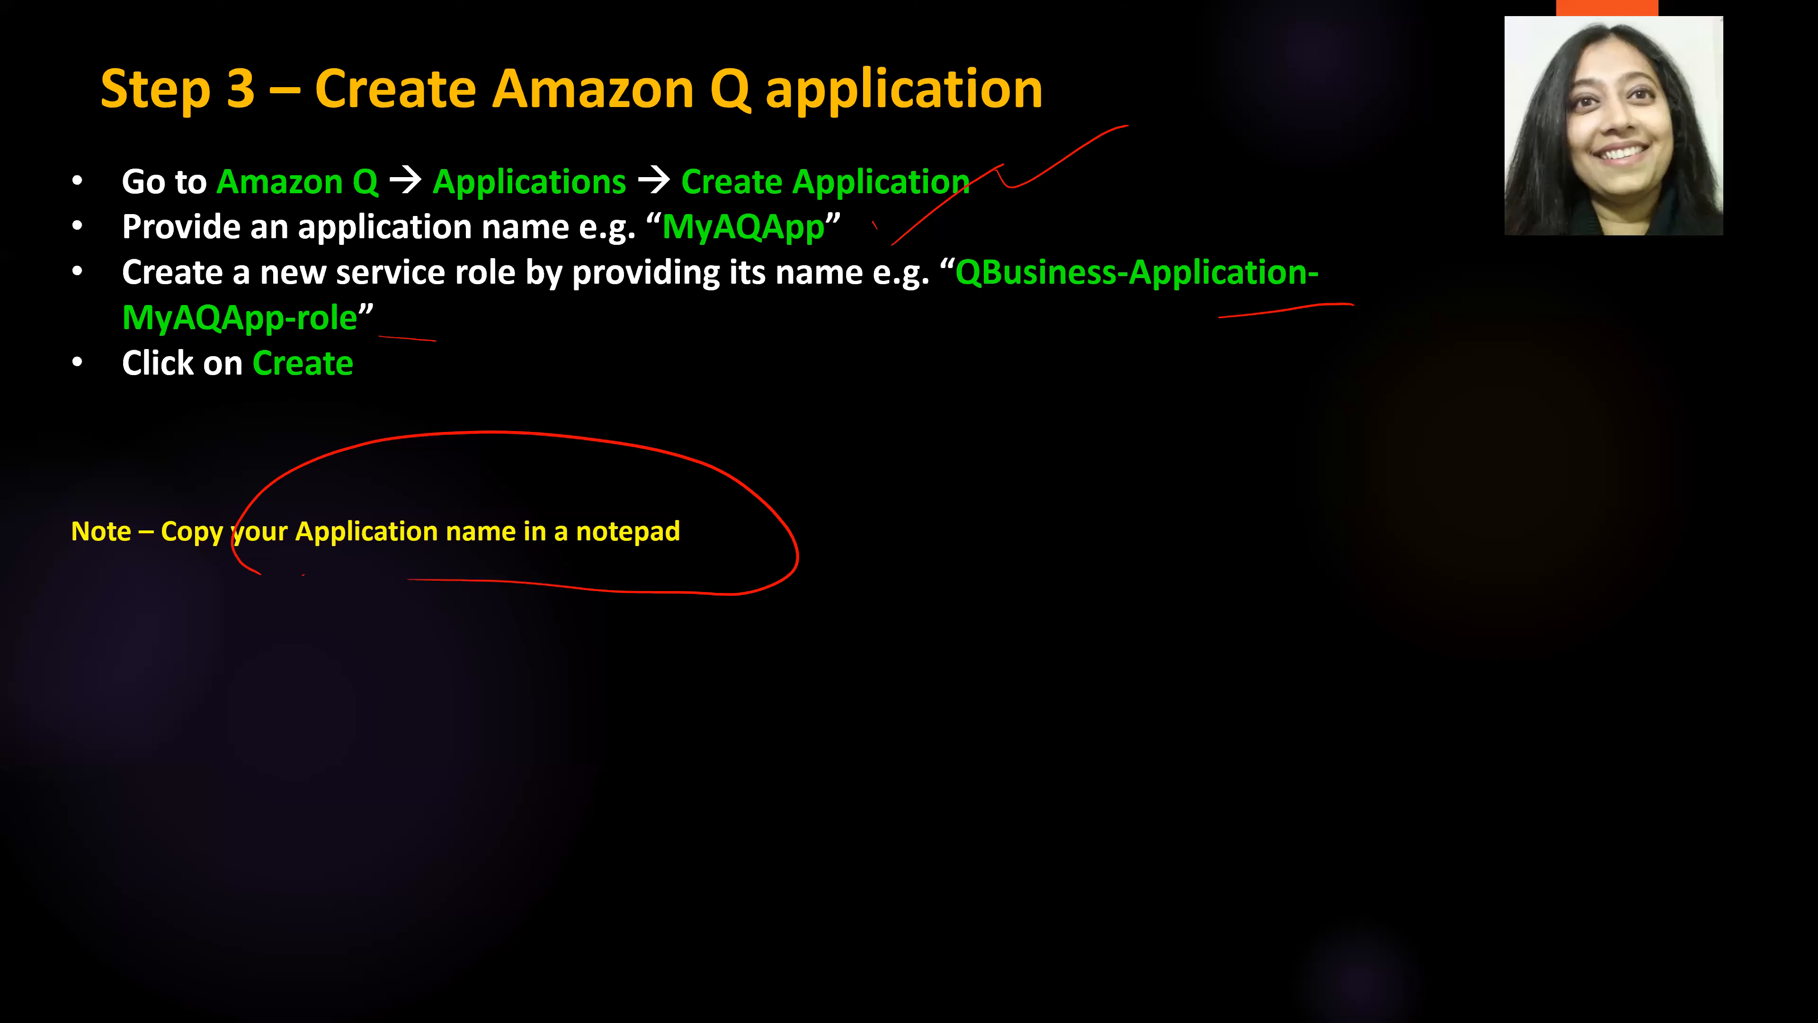
left_click_drag(60, 94, 222, 2)
key("alt+Tab")
key("alt+Tab")
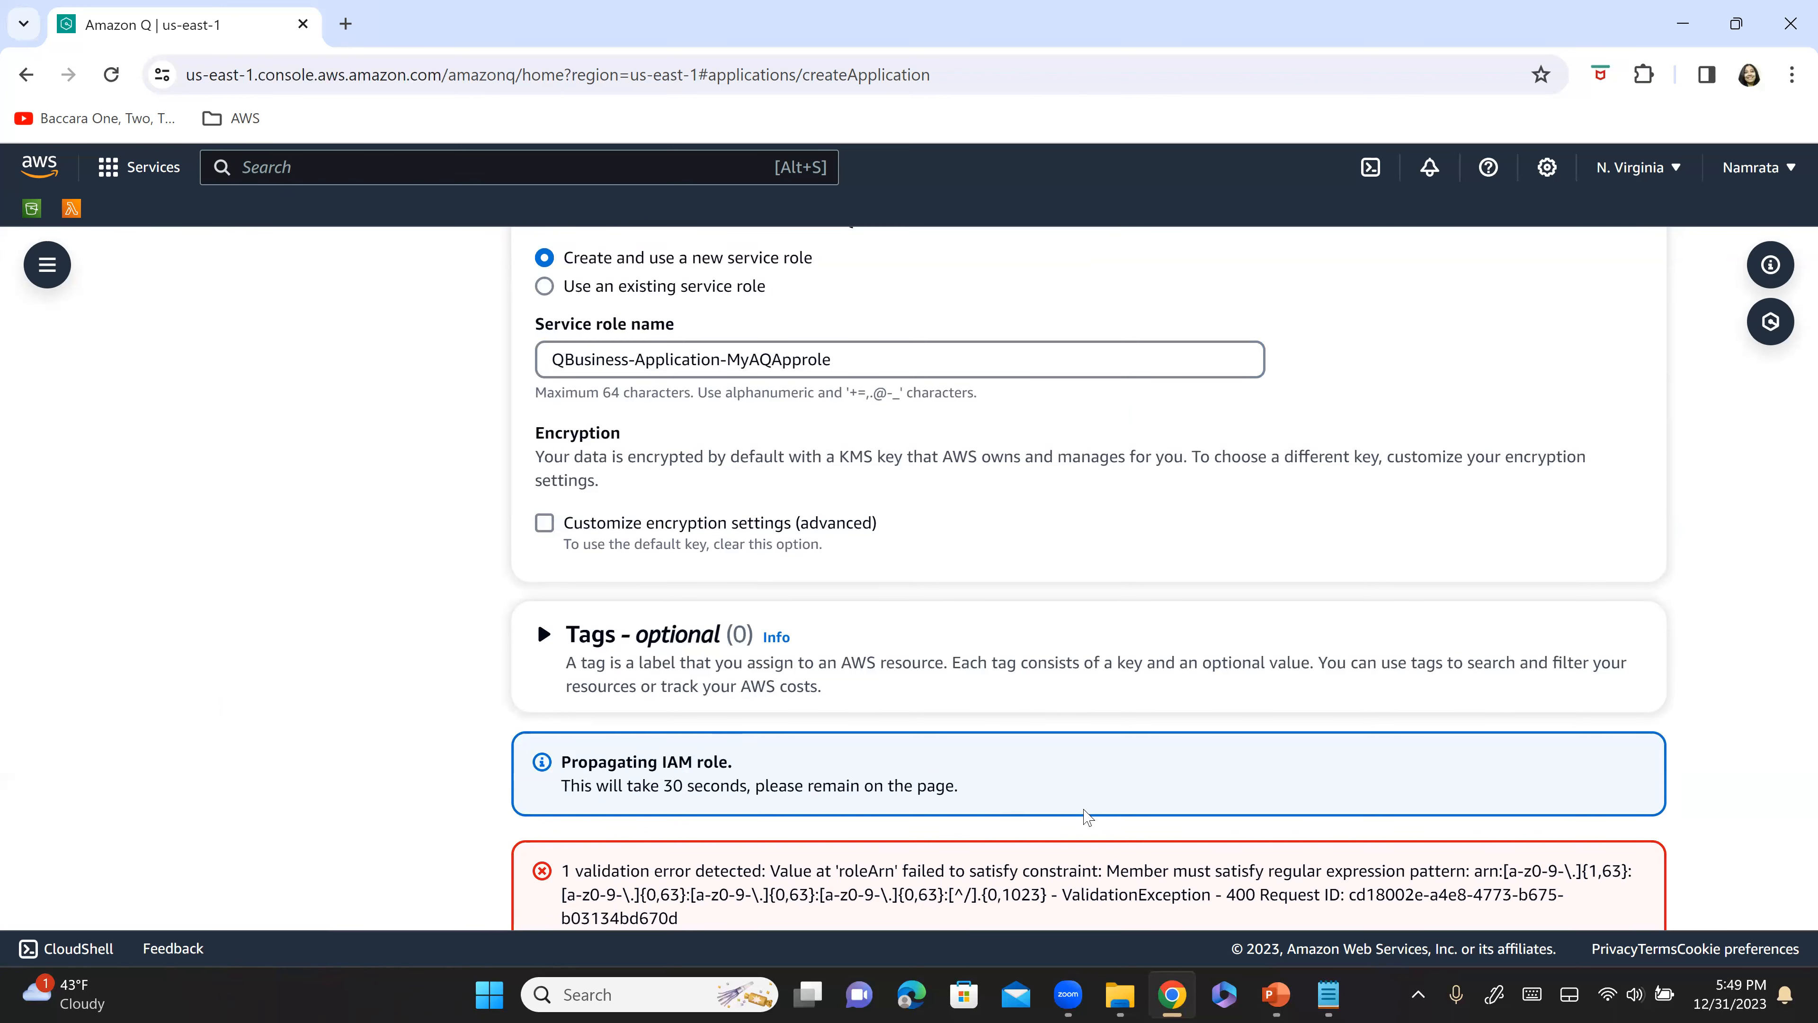
scroll(1083, 816, "up", 6)
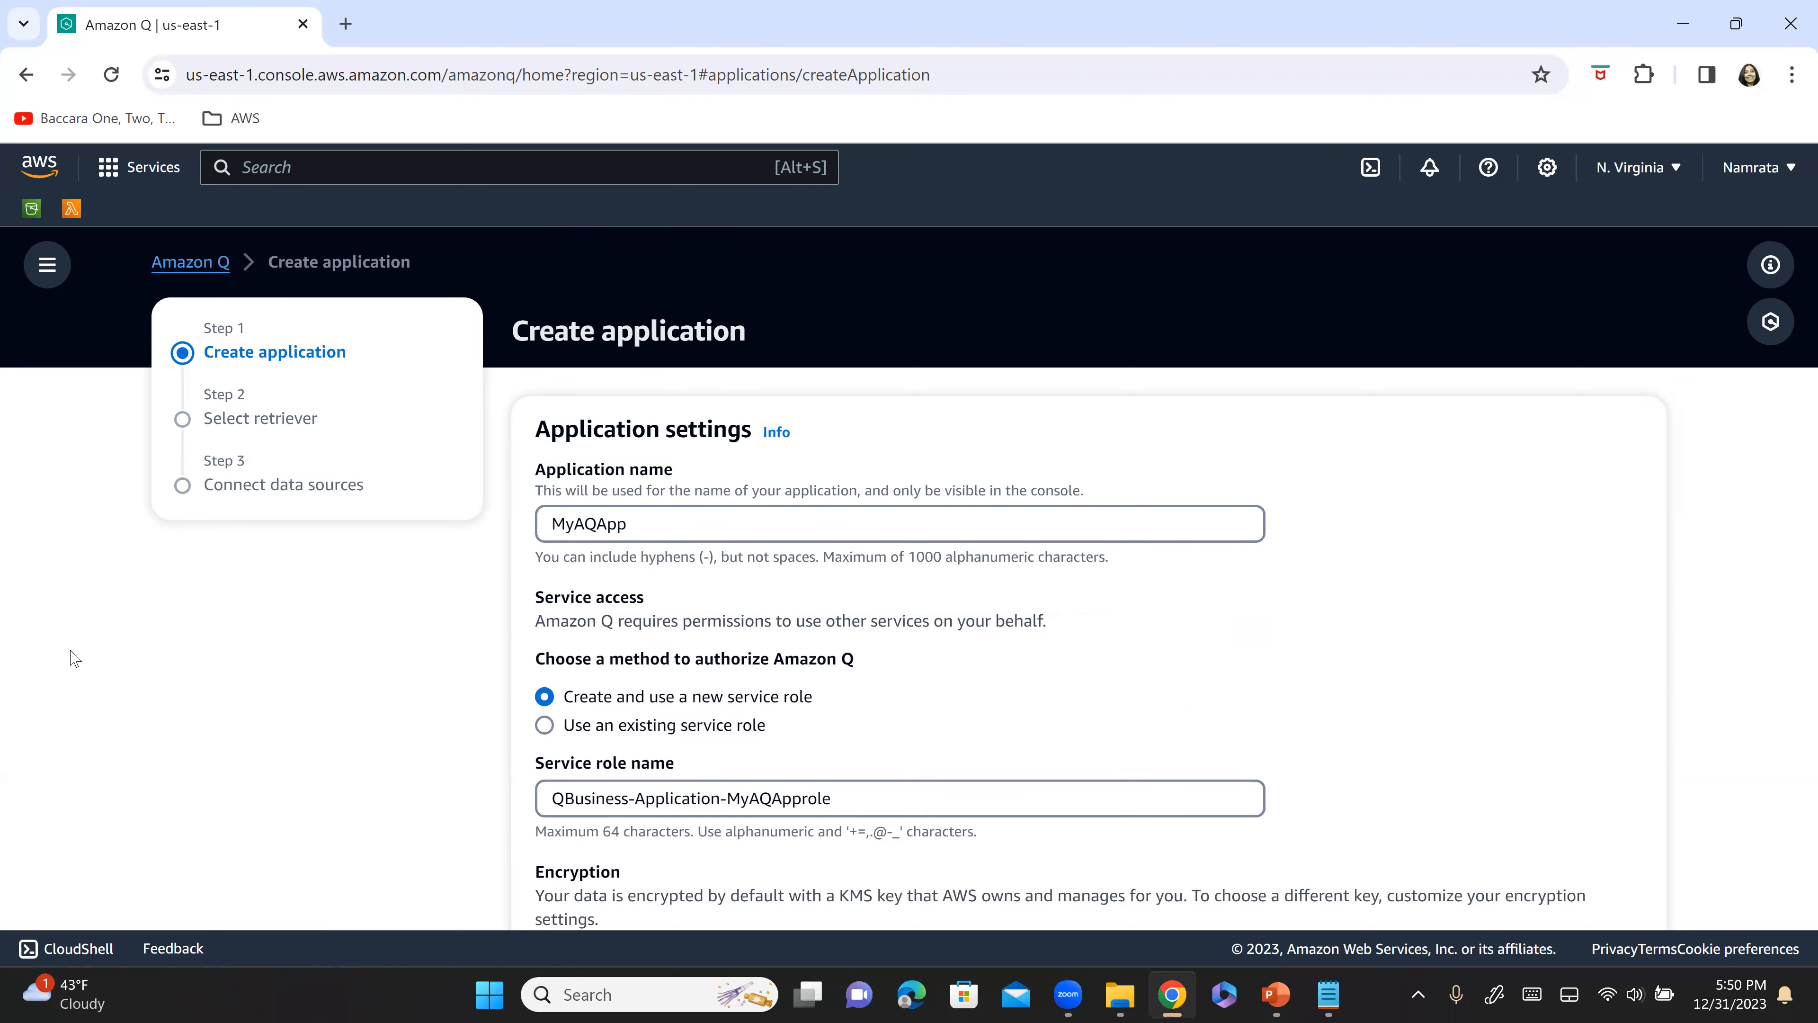
scroll(1434, 745, "down", 6)
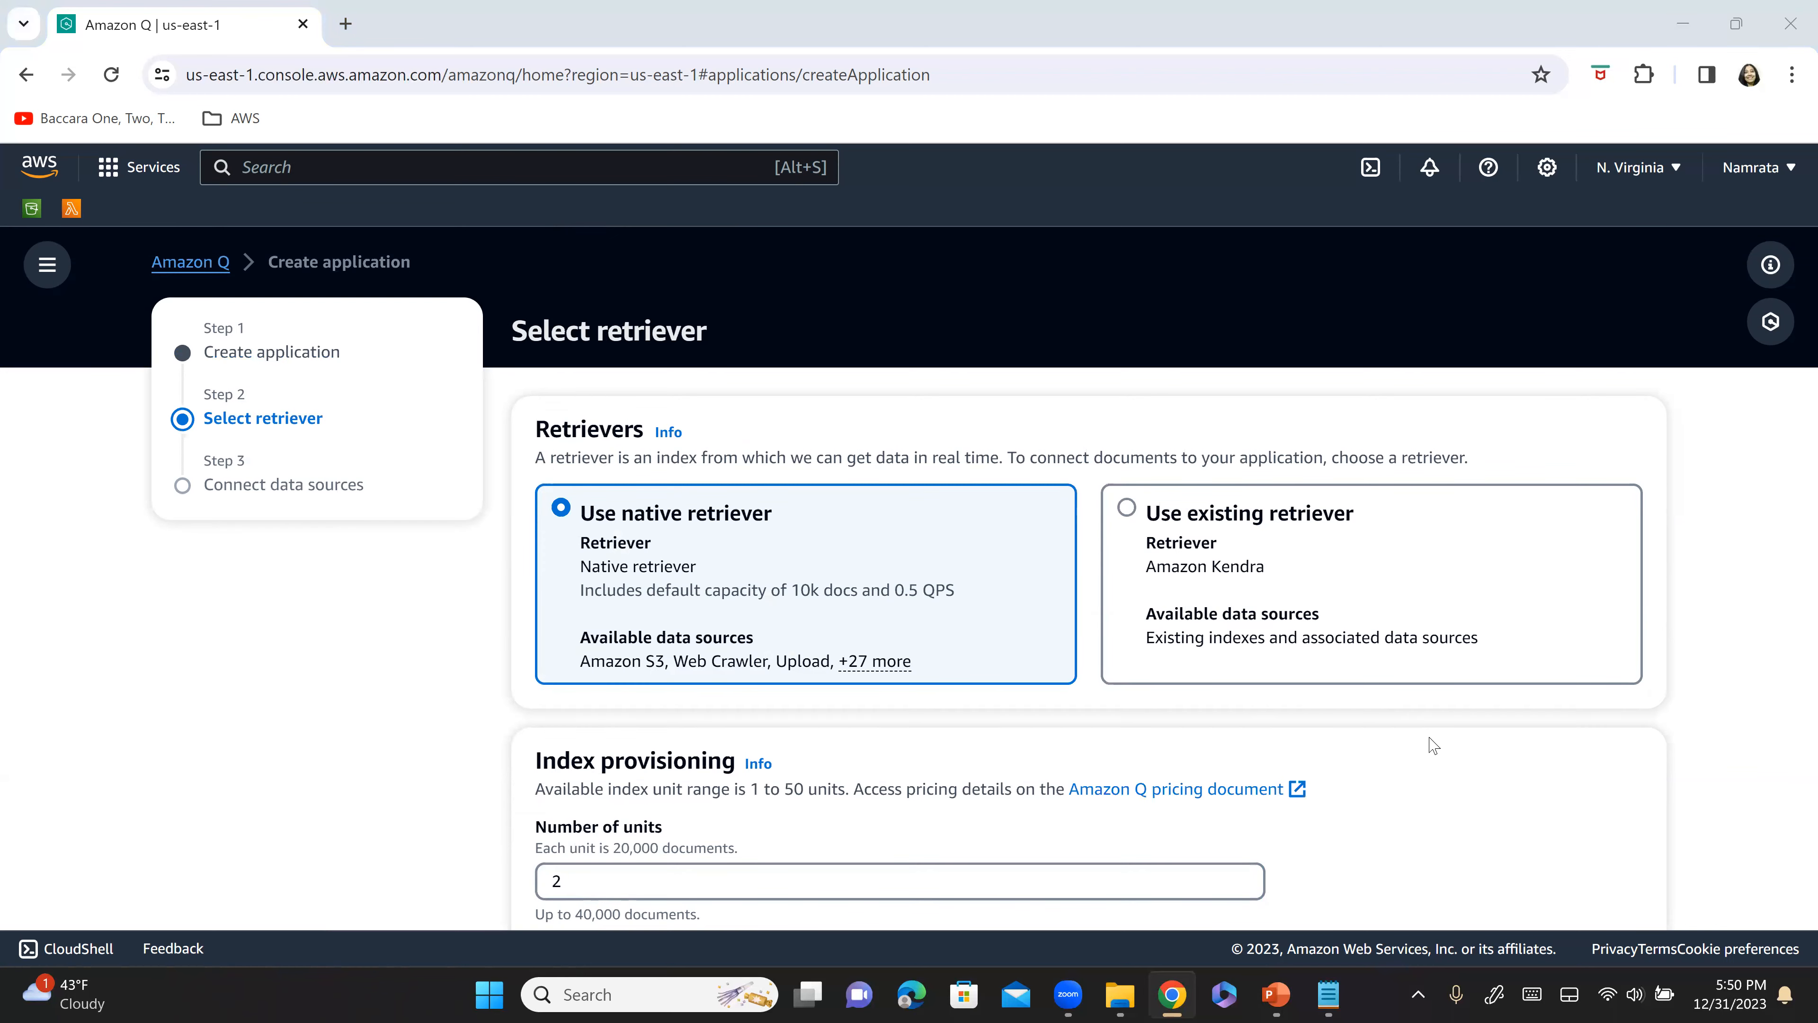
Advance the PowerPoint slide show to Step 4 and ink-mark the native retriever choice, the 1 unit value and the Next instruction.
key("alt+Tab")
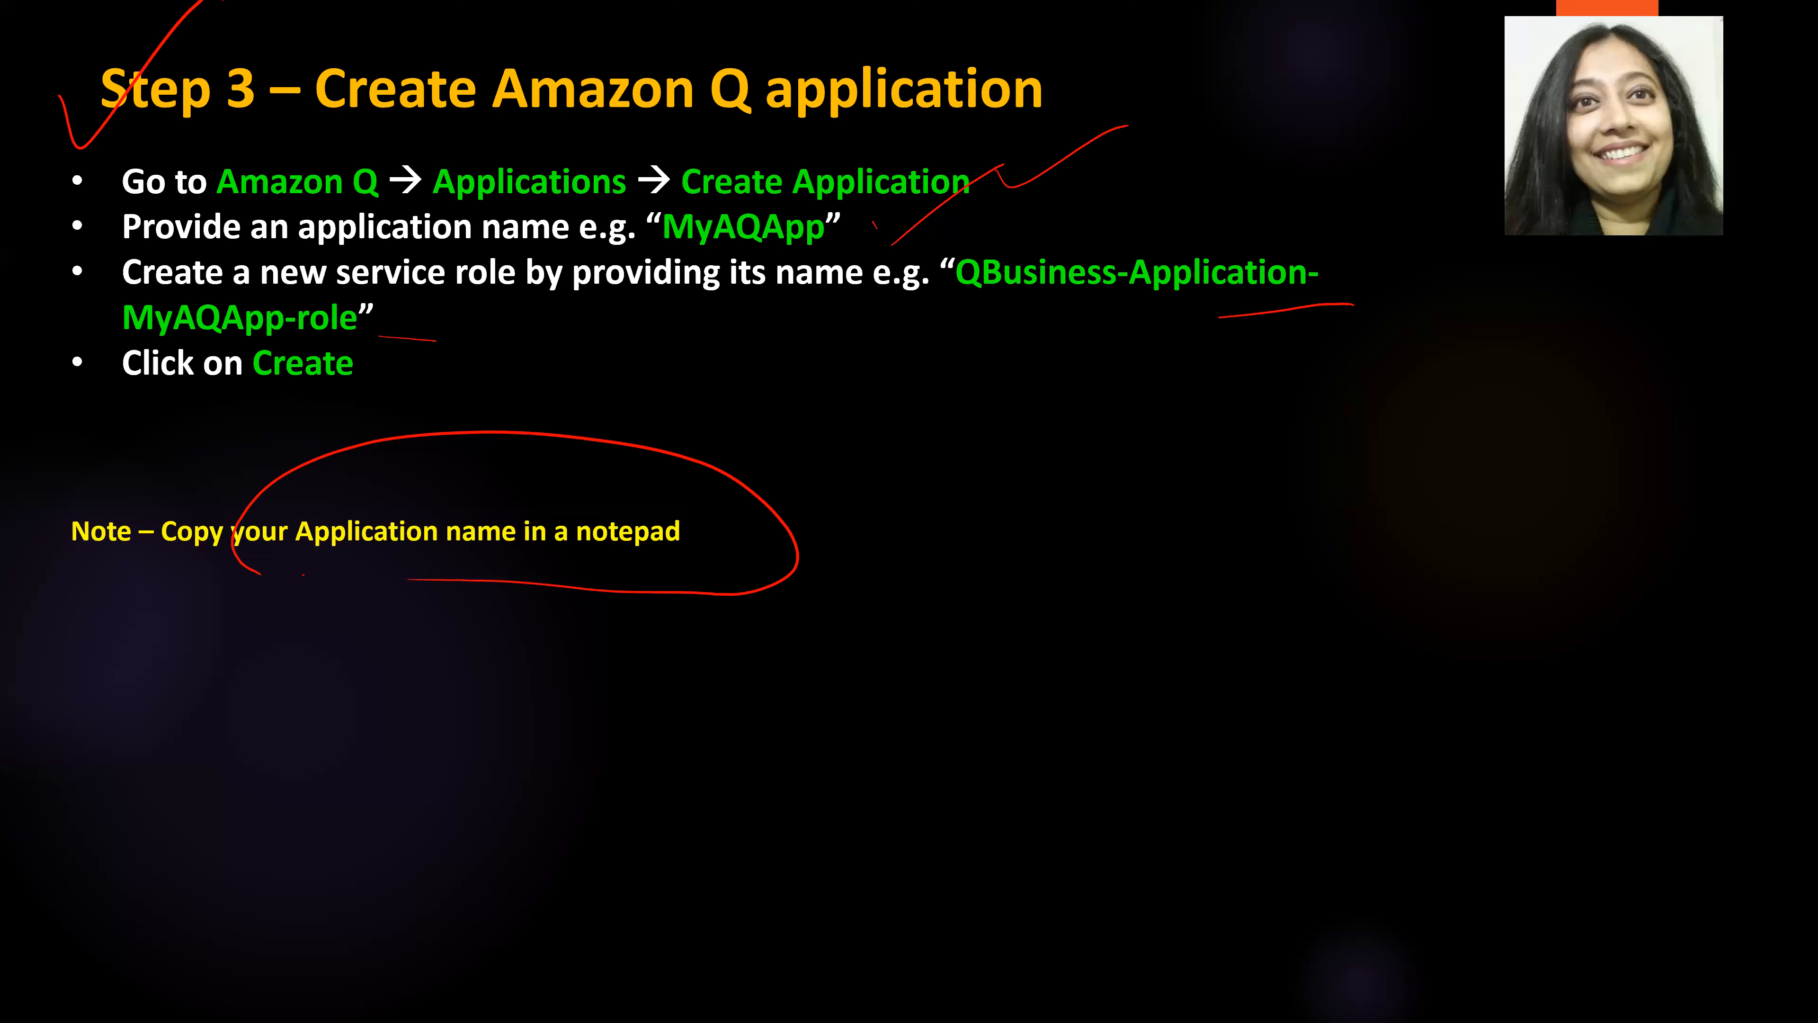
key("Right")
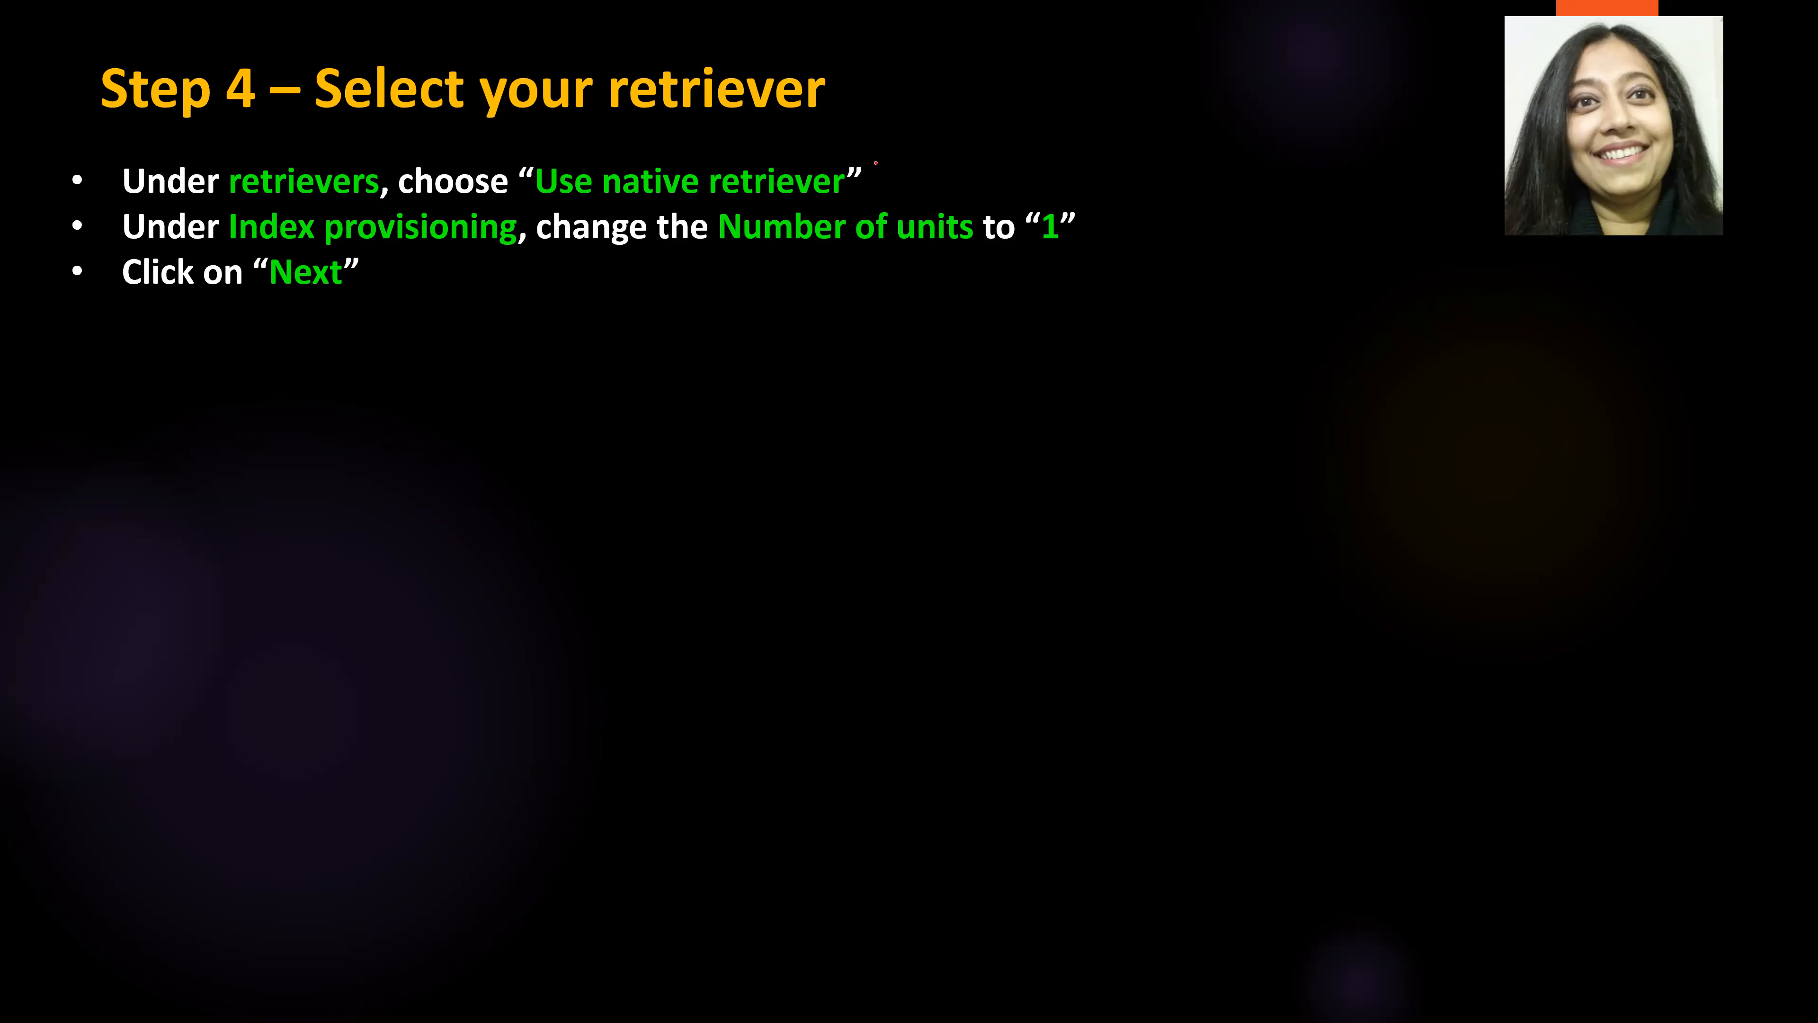
left_click_drag(891, 175, 1025, 108)
left_click_drag(993, 265, 1080, 304)
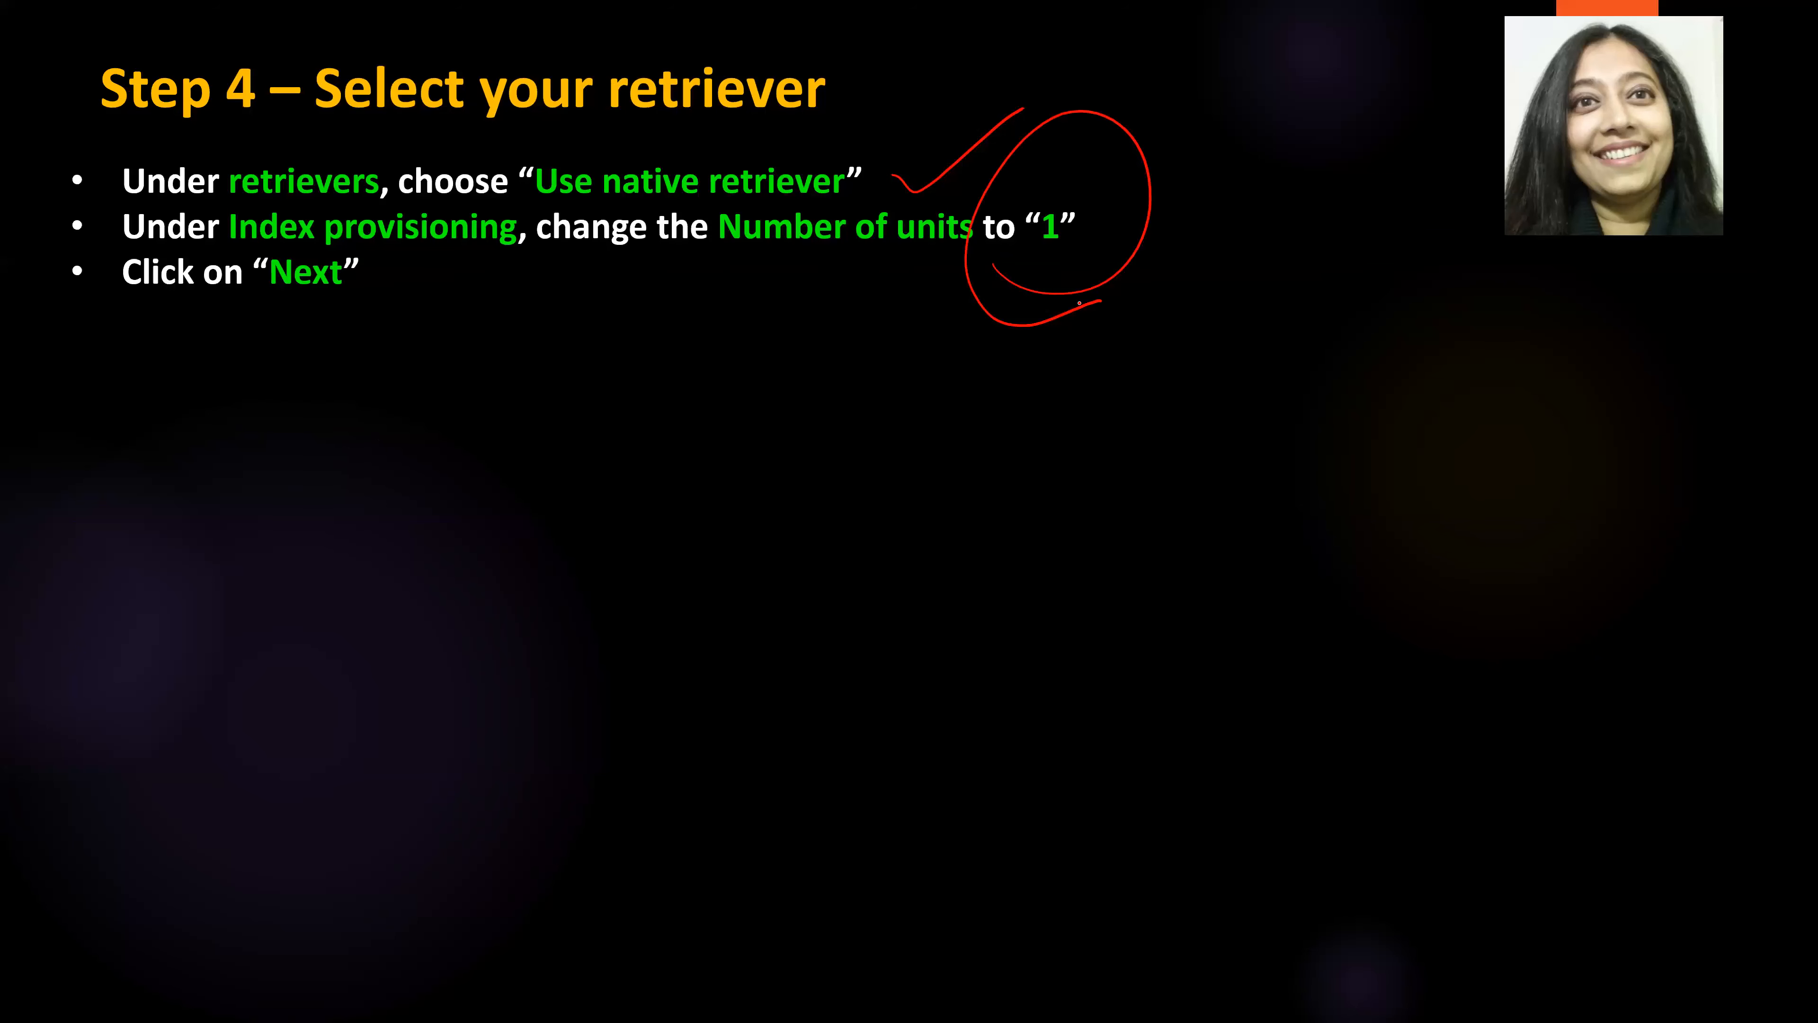
left_click_drag(232, 310, 476, 314)
Back in Chrome, keep the native retriever, set the index's number of units to 1 and continue to connecting data sources.
key("alt+Tab")
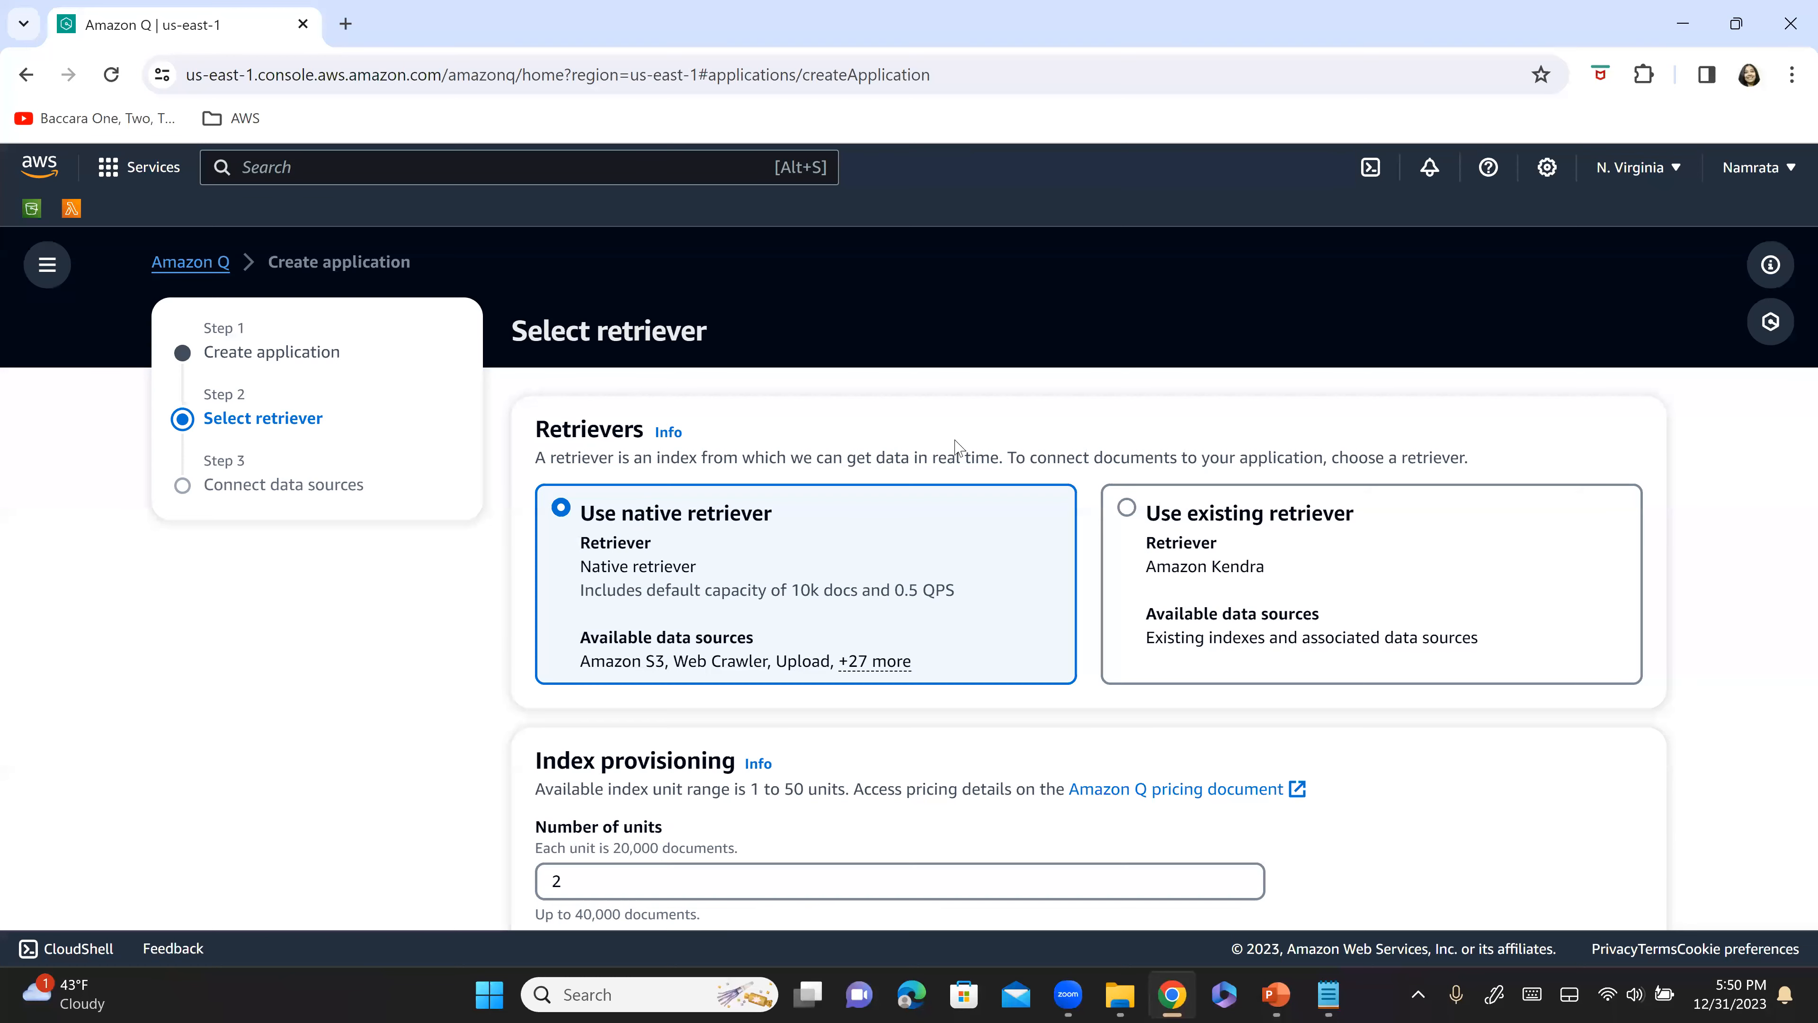
scroll(815, 612, "down", 3)
left_click_drag(580, 430, 664, 432)
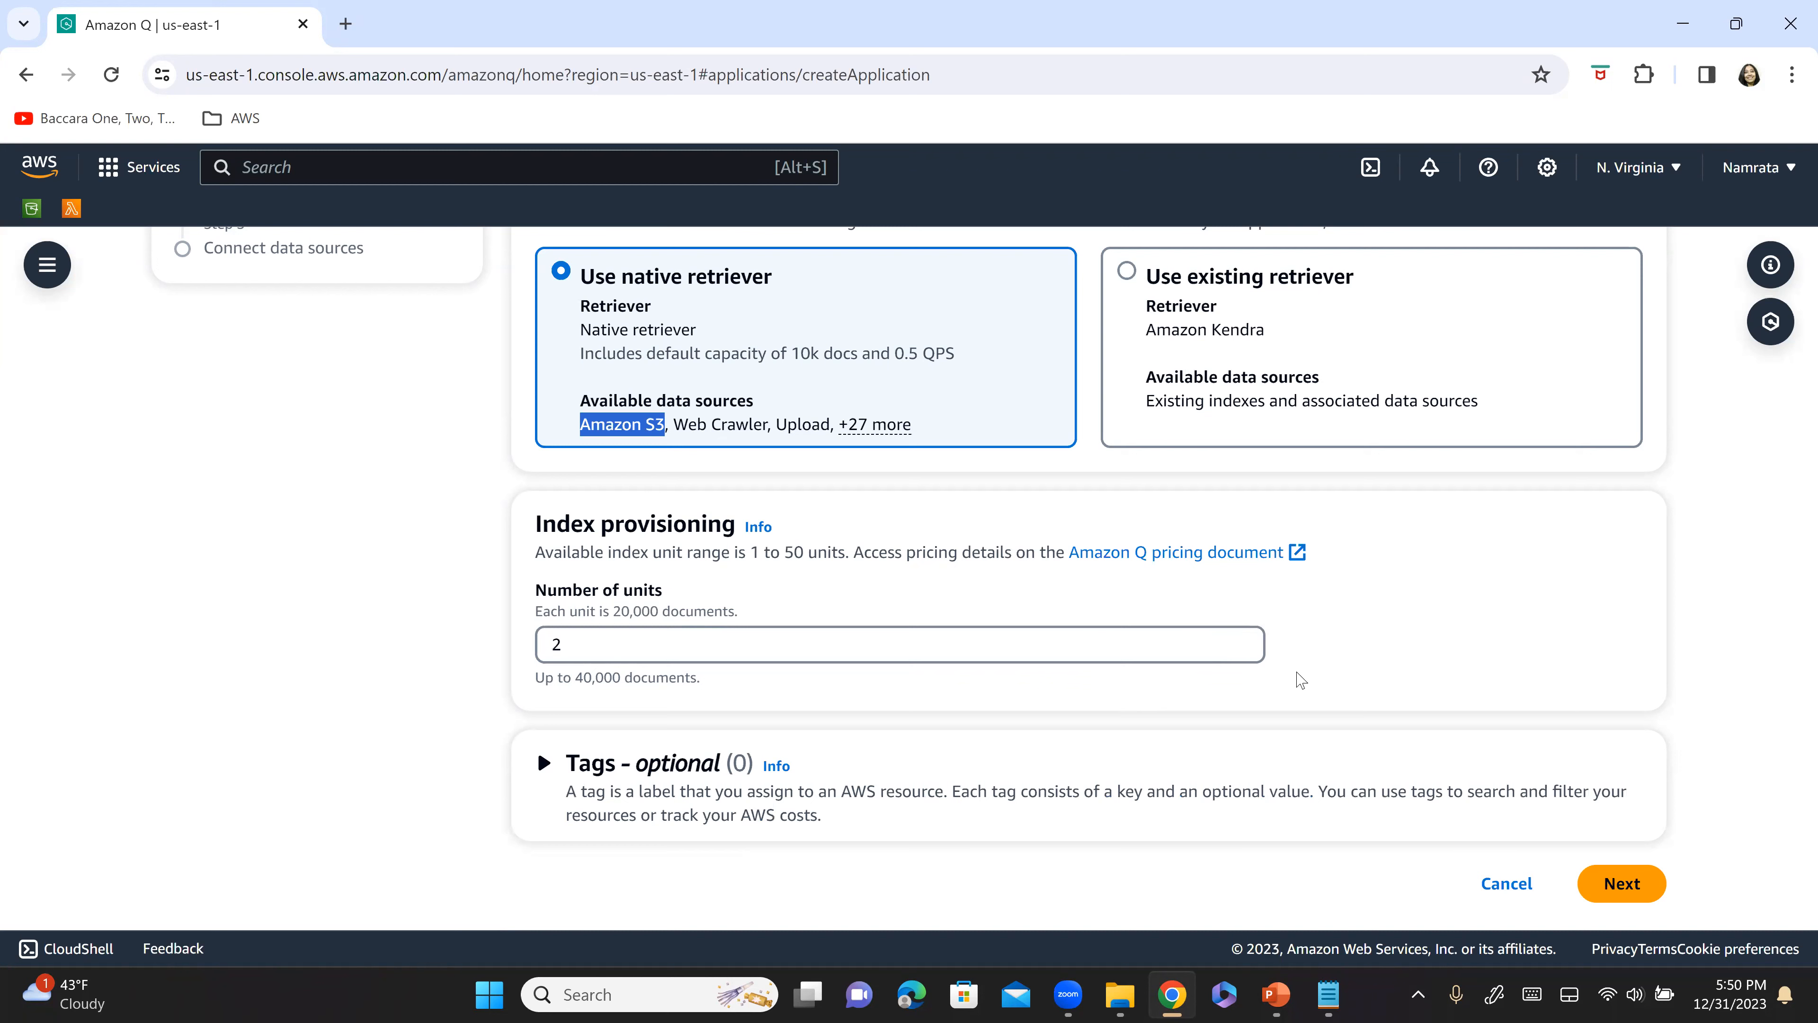
left_click(1241, 648)
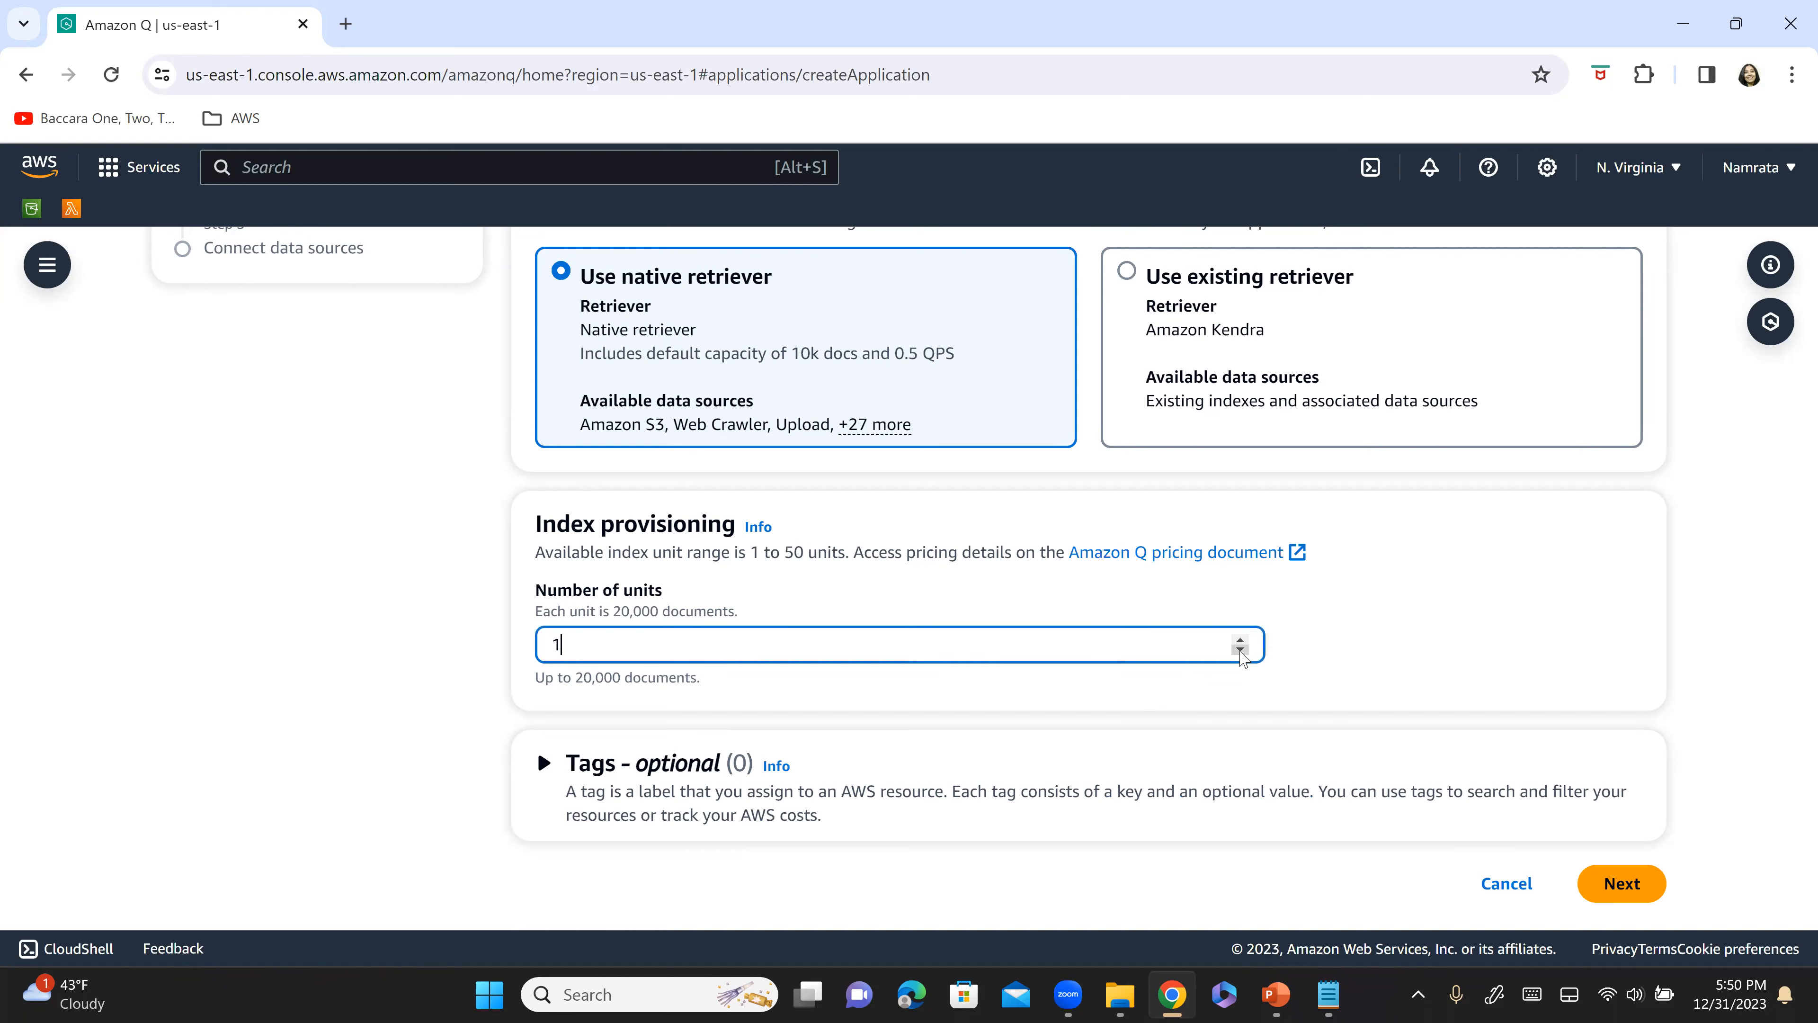
left_click(456, 662)
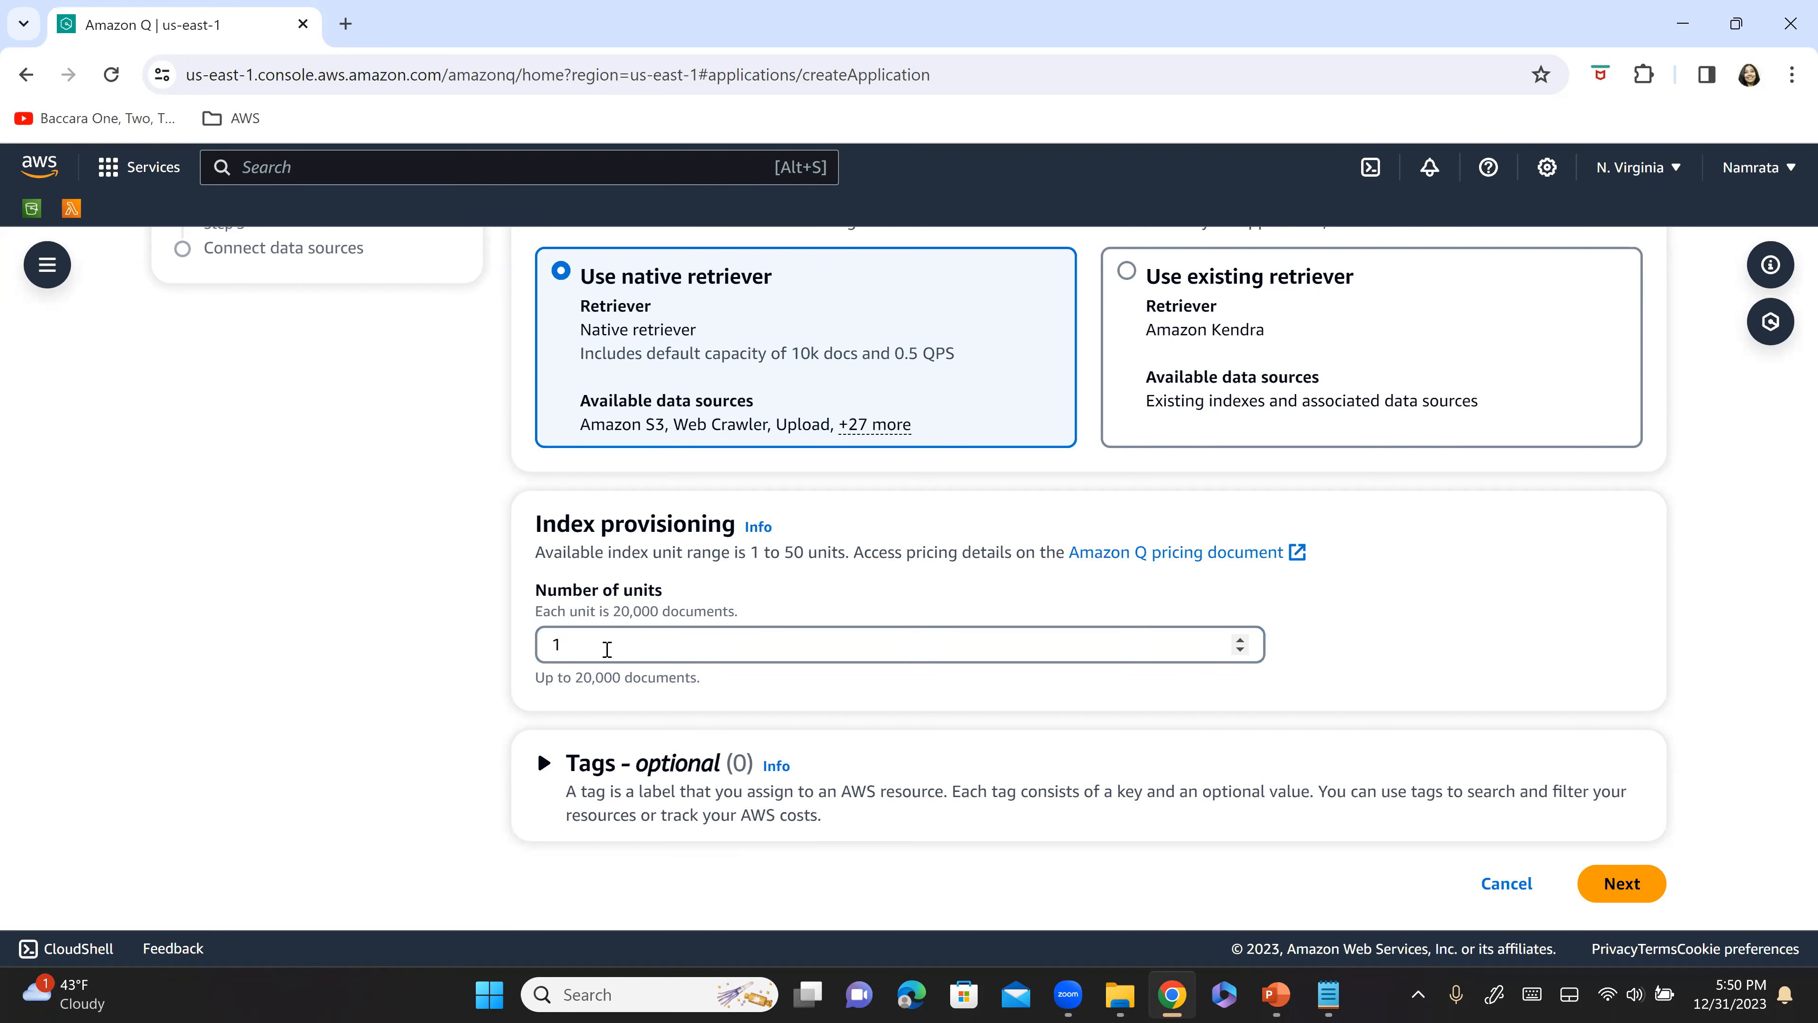
scroll(901, 752, "down", 1)
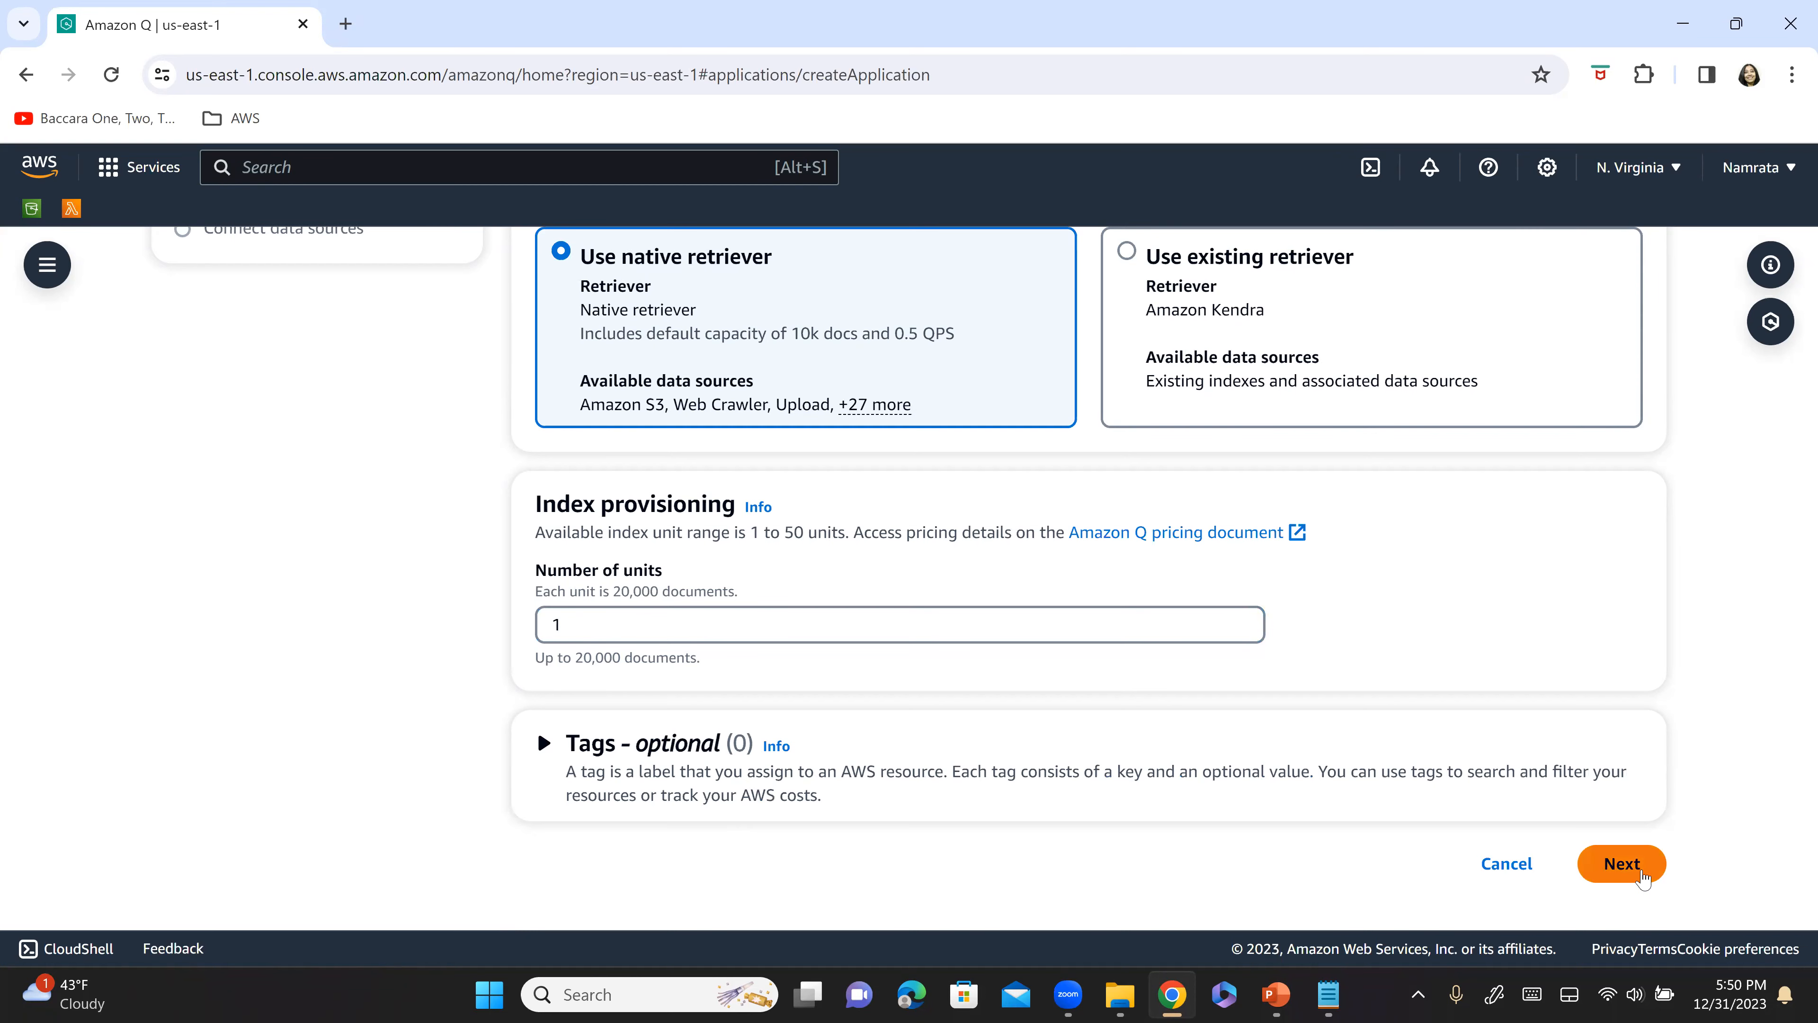
scroll(1642, 877, "up", 1)
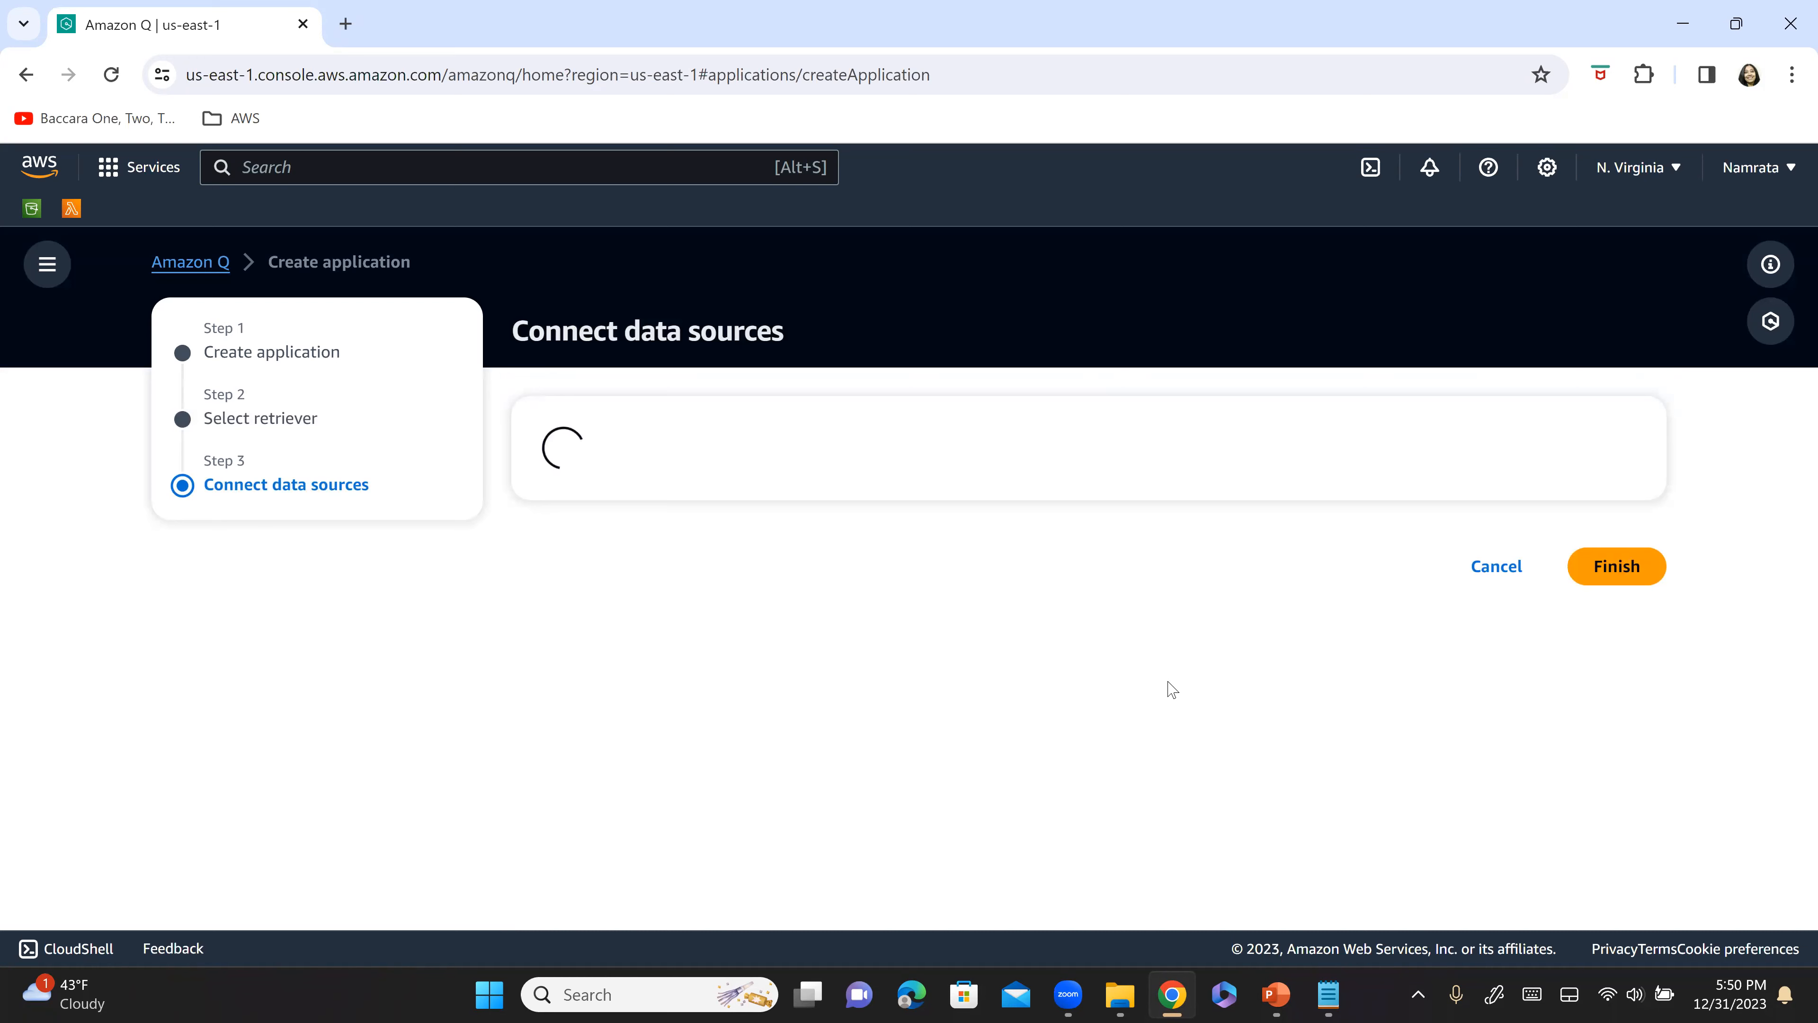
In the PowerPoint slide show, check off the Step 4 heading, and mark Amazon S3 and MyQAAppDS on the Step 5 slide.
key("alt+Tab")
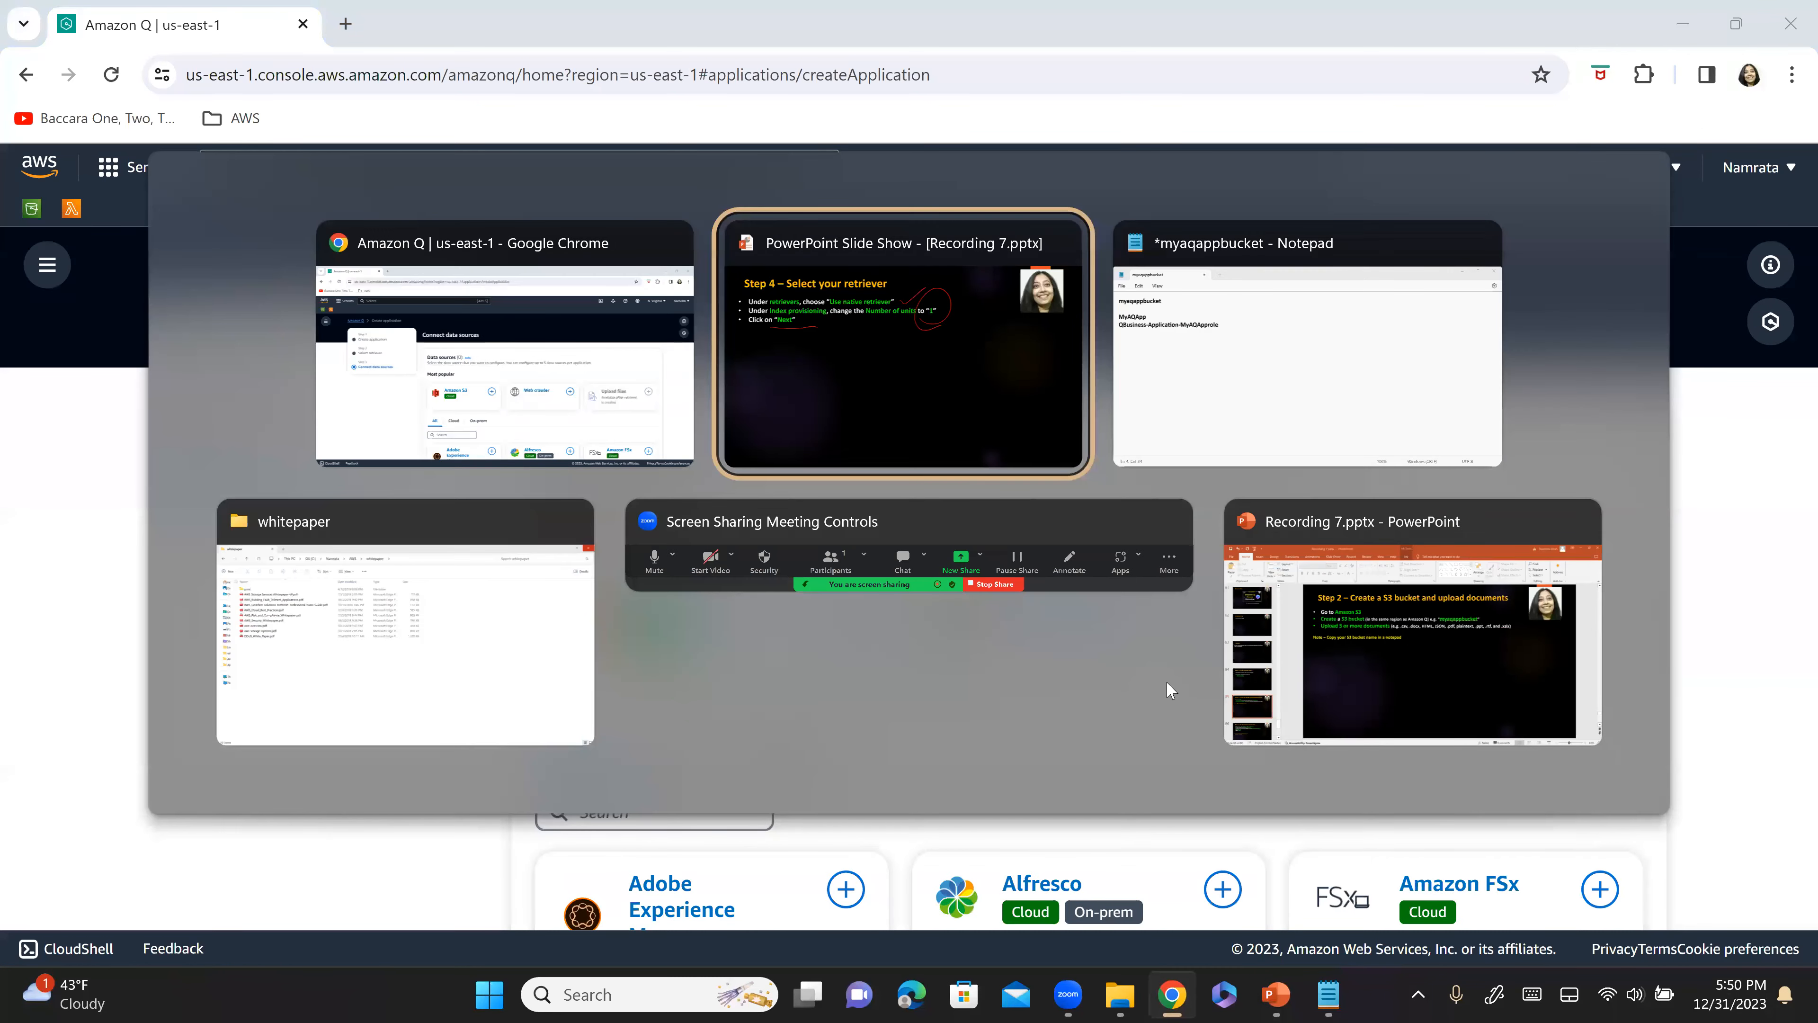
left_click_drag(50, 105, 238, 10)
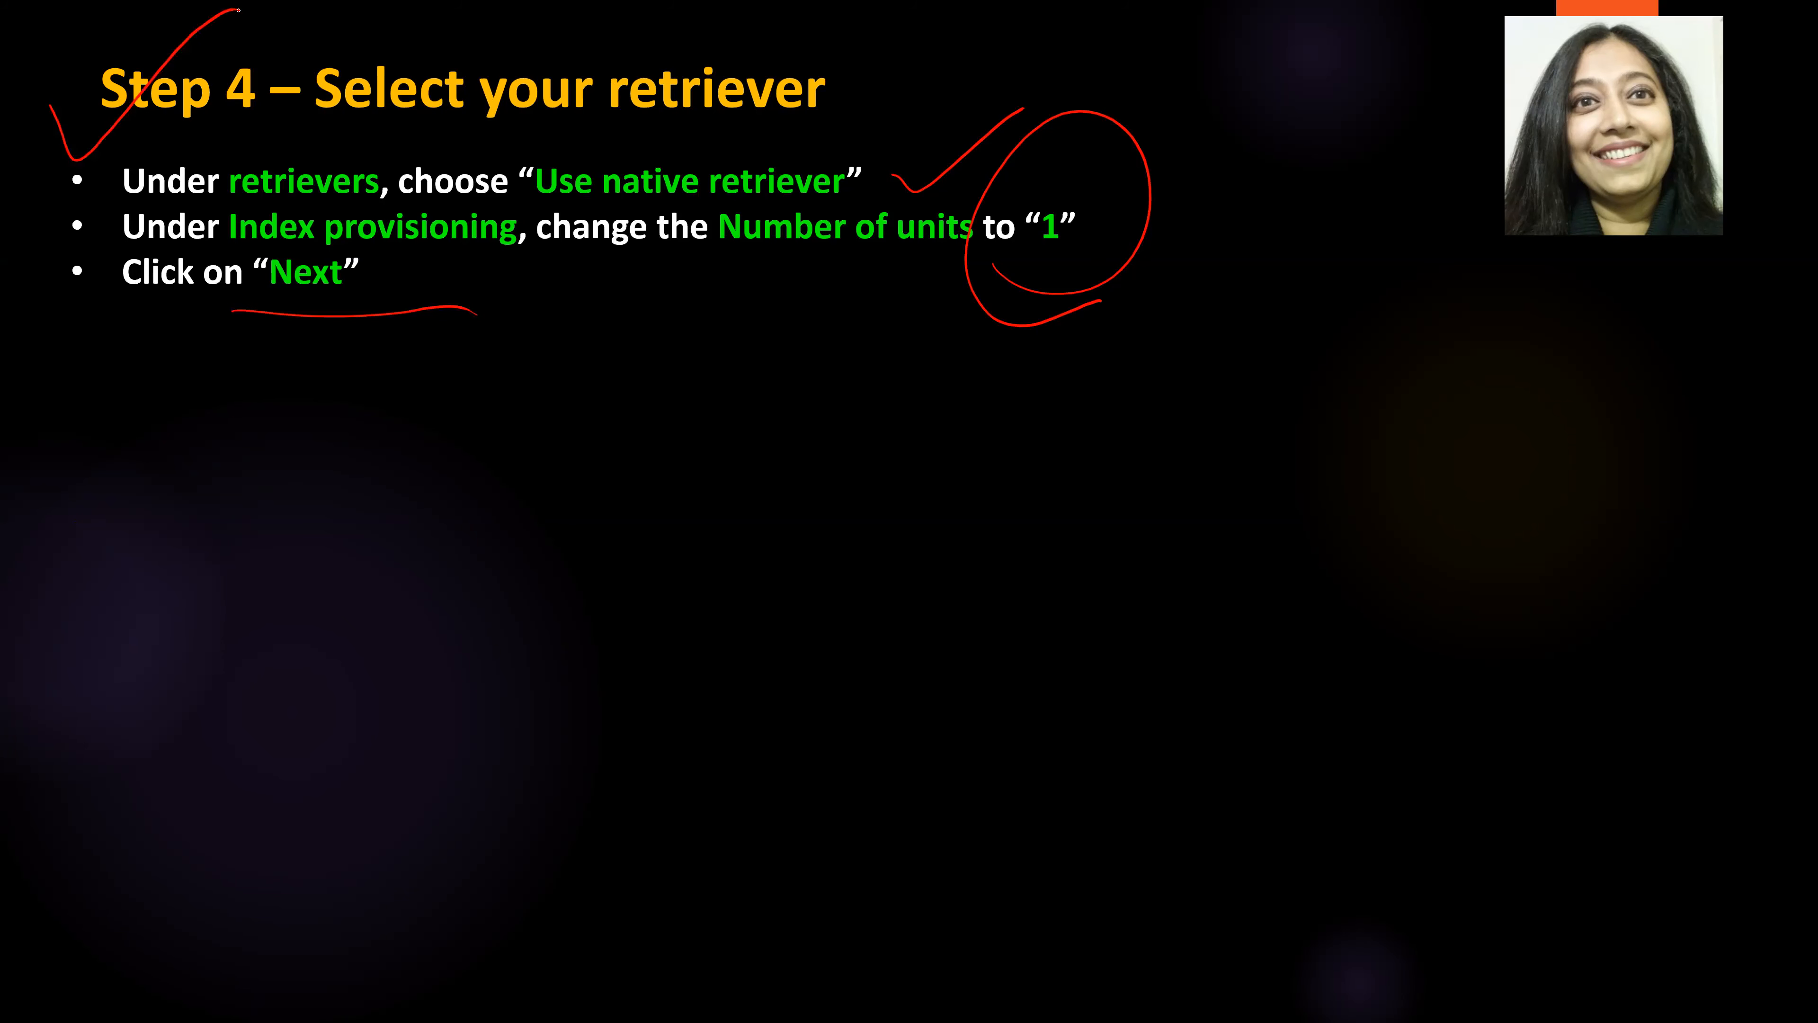
key("Right")
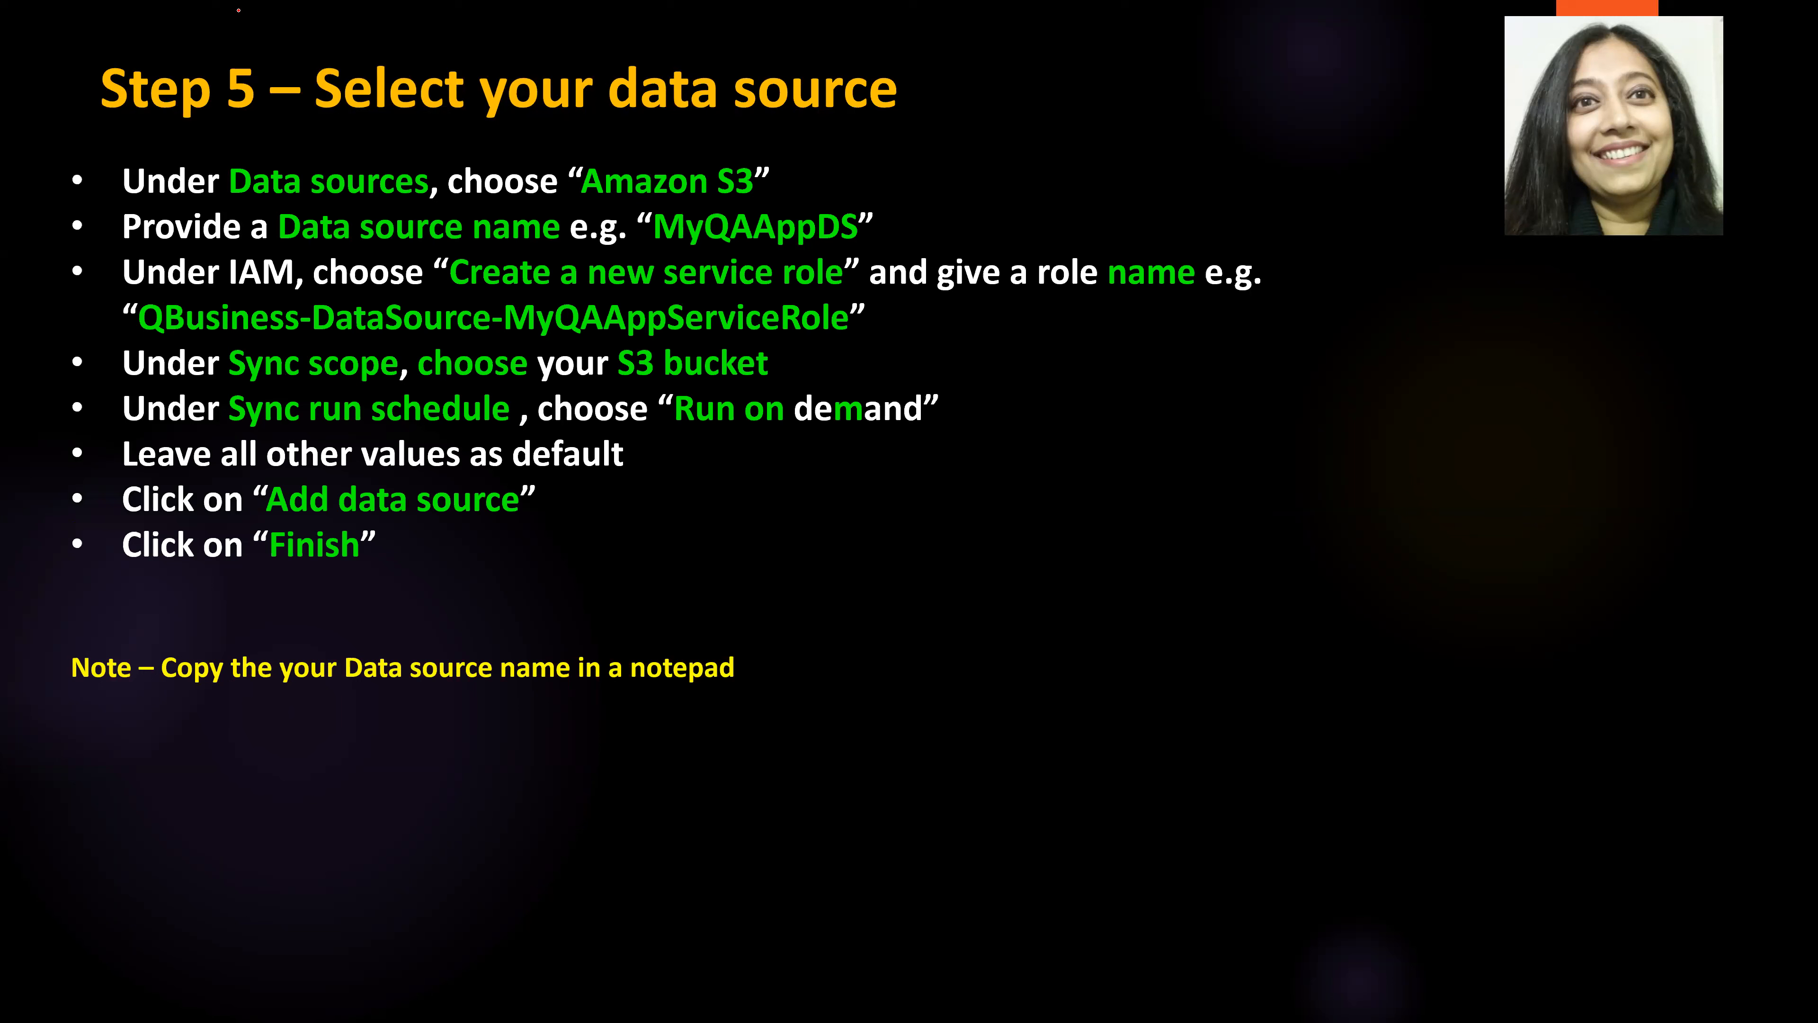
left_click_drag(781, 181, 923, 134)
mouse_move(643, 243)
left_mouse_down()
mouse_move(780, 260)
mouse_move(663, 240)
left_mouse_up()
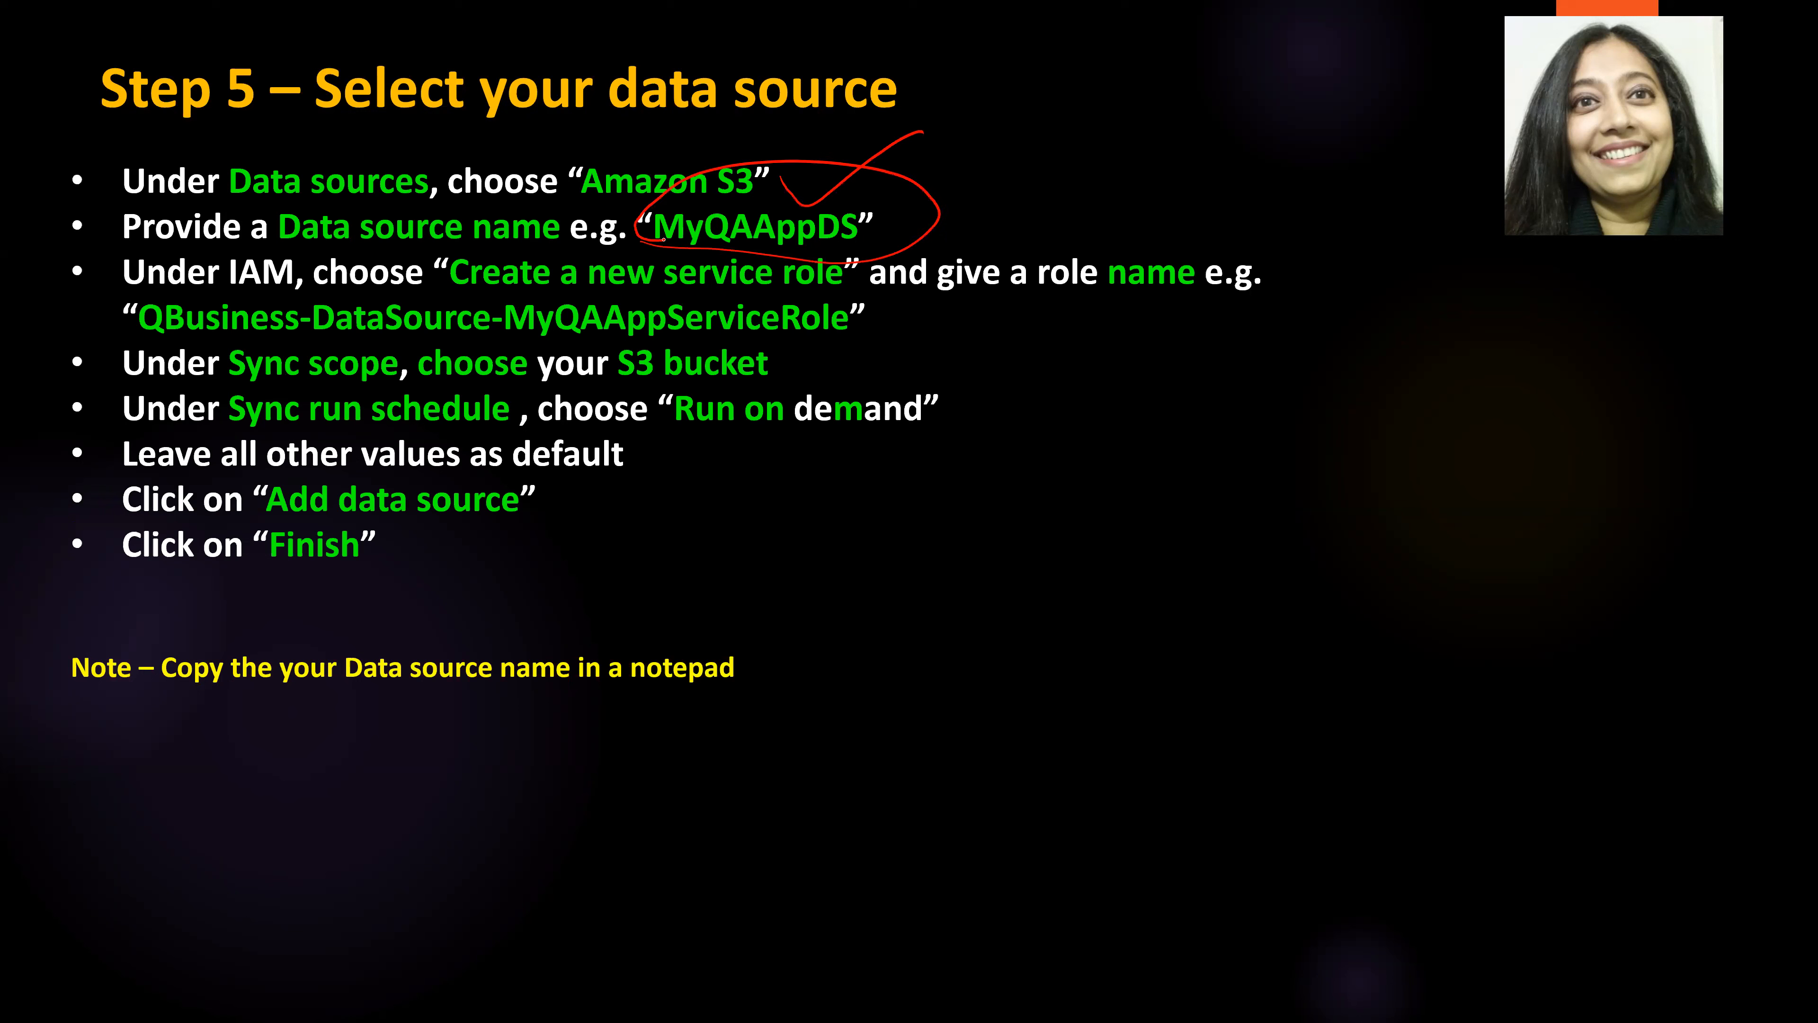
Underline the end of the service role name QBusiness-DataSource-MyQAAppServiceRole on the Step 5 slide.
left_click_drag(791, 331, 871, 332)
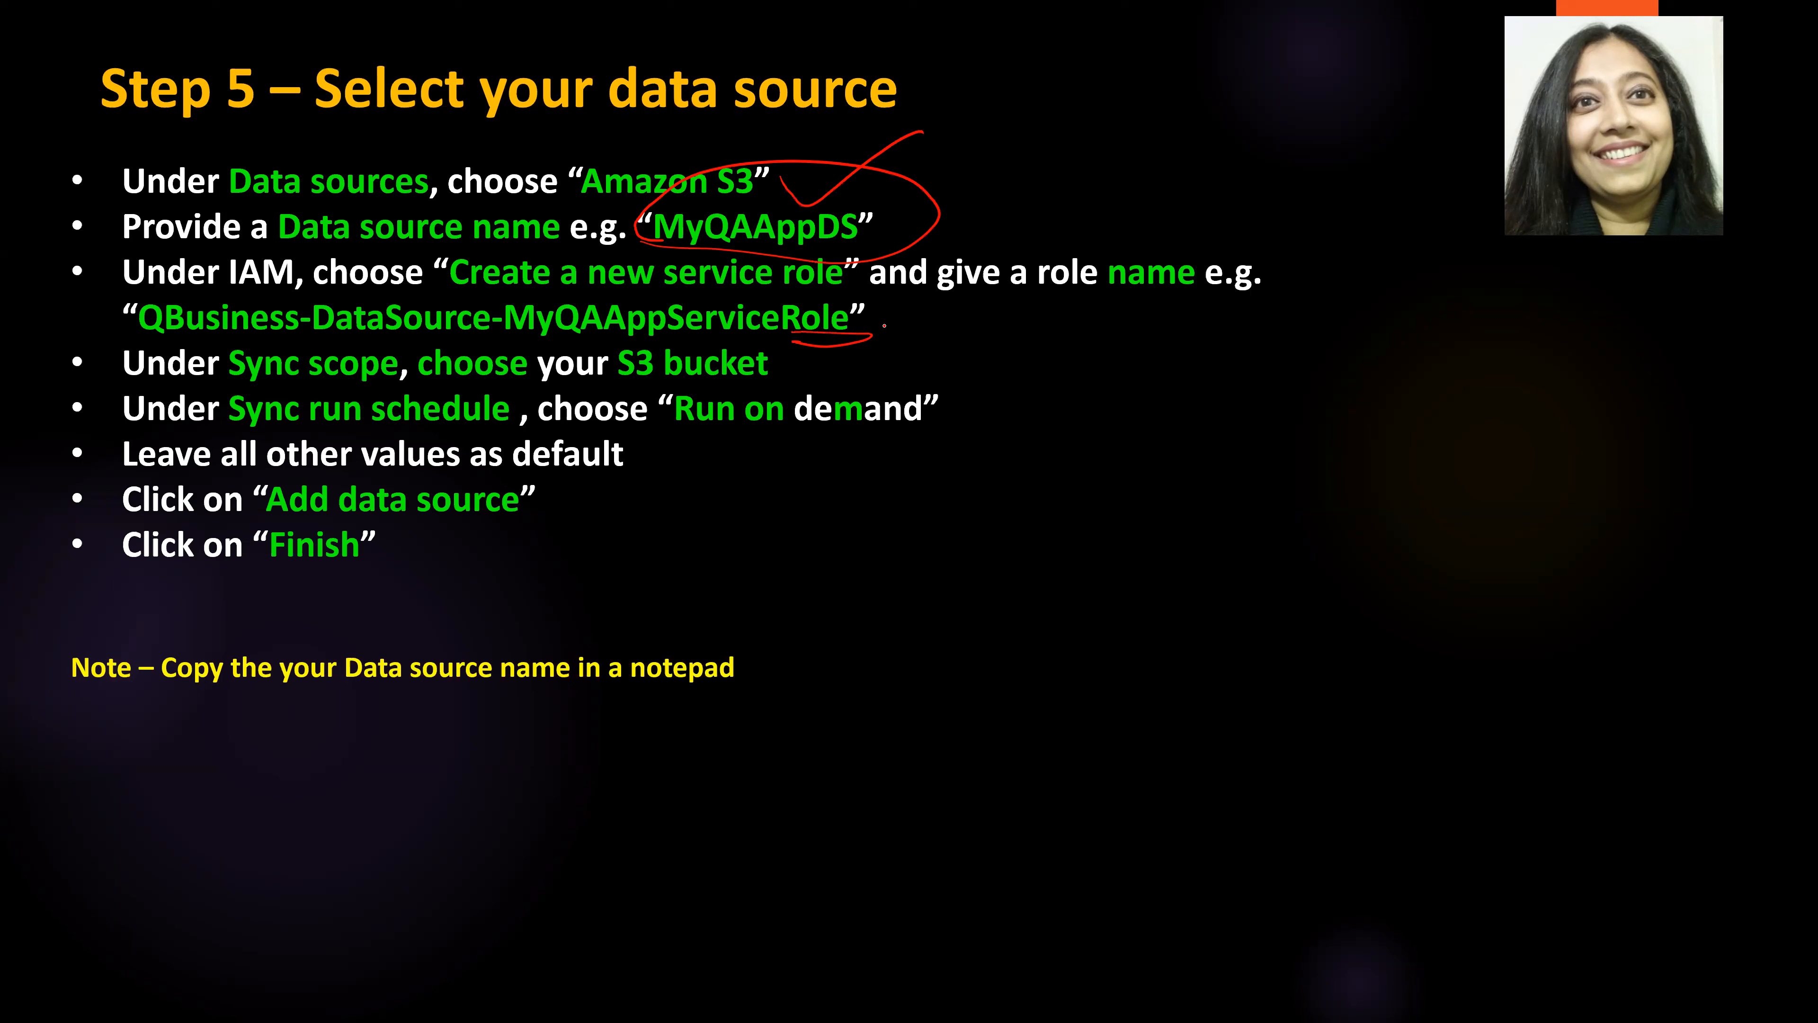
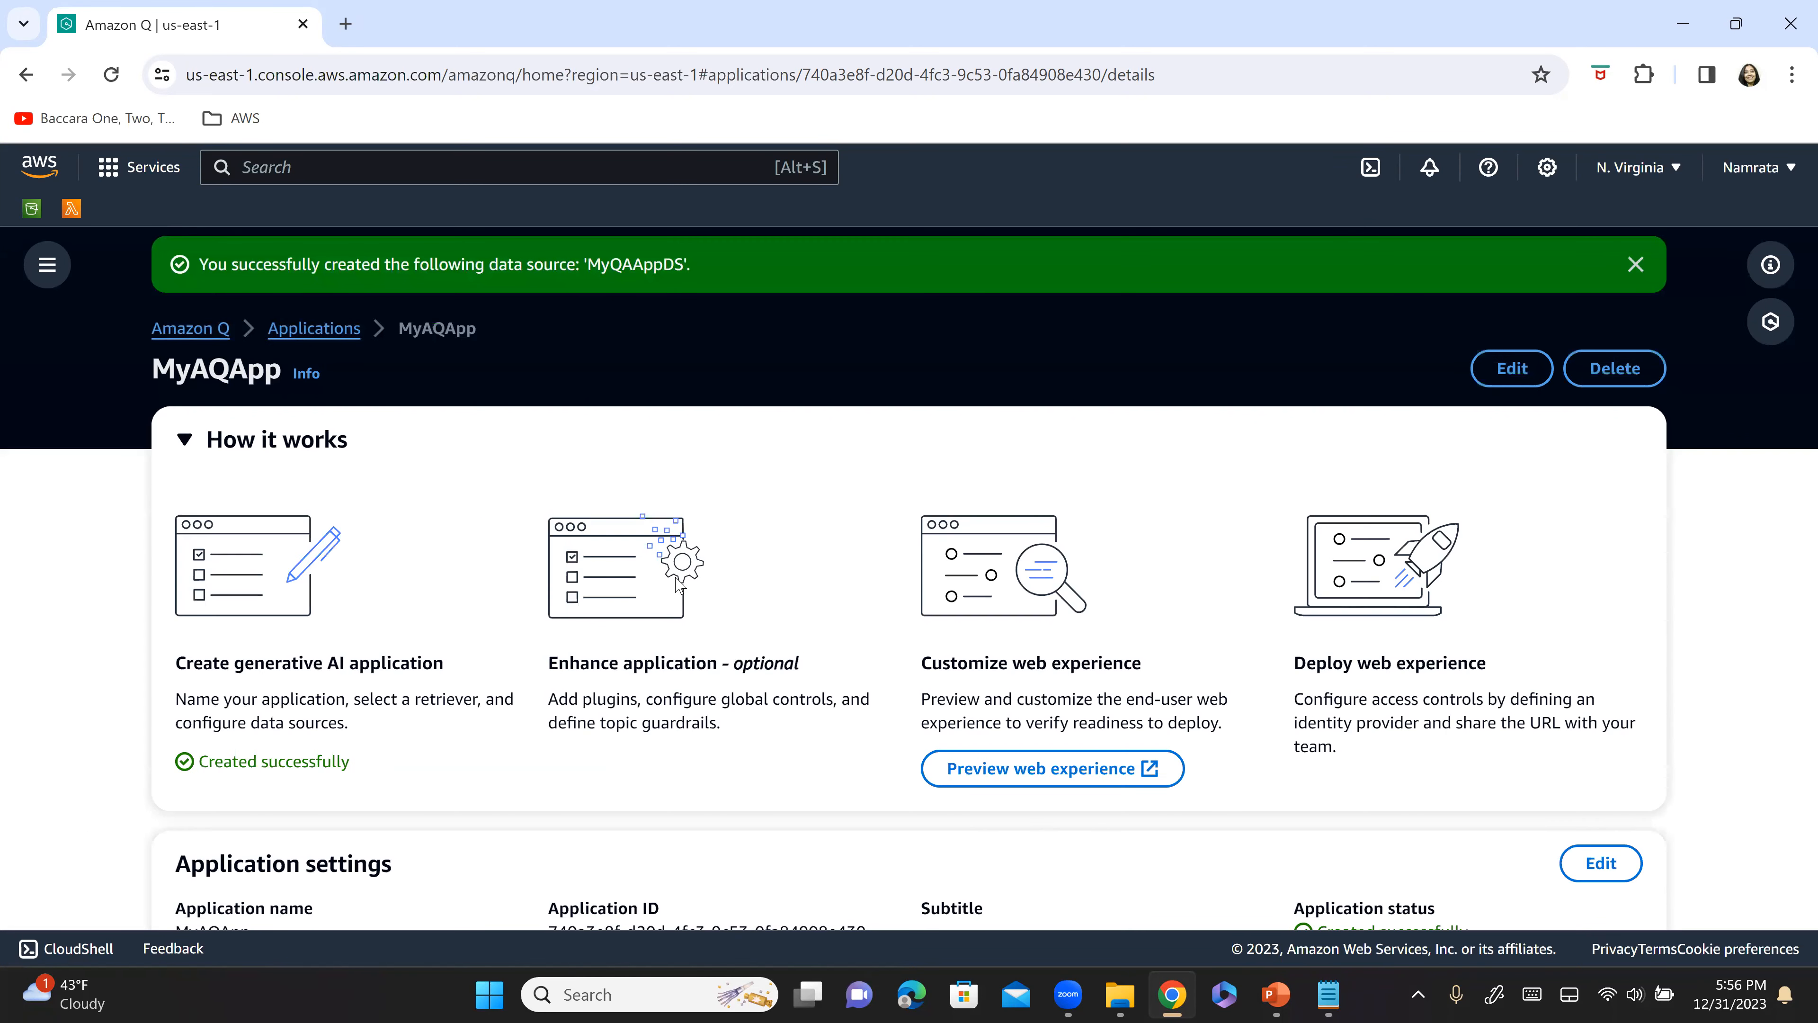
Select the MyQAAppDS data source of MyAQApp and start syncing it.
scroll(834, 594, "down", 5)
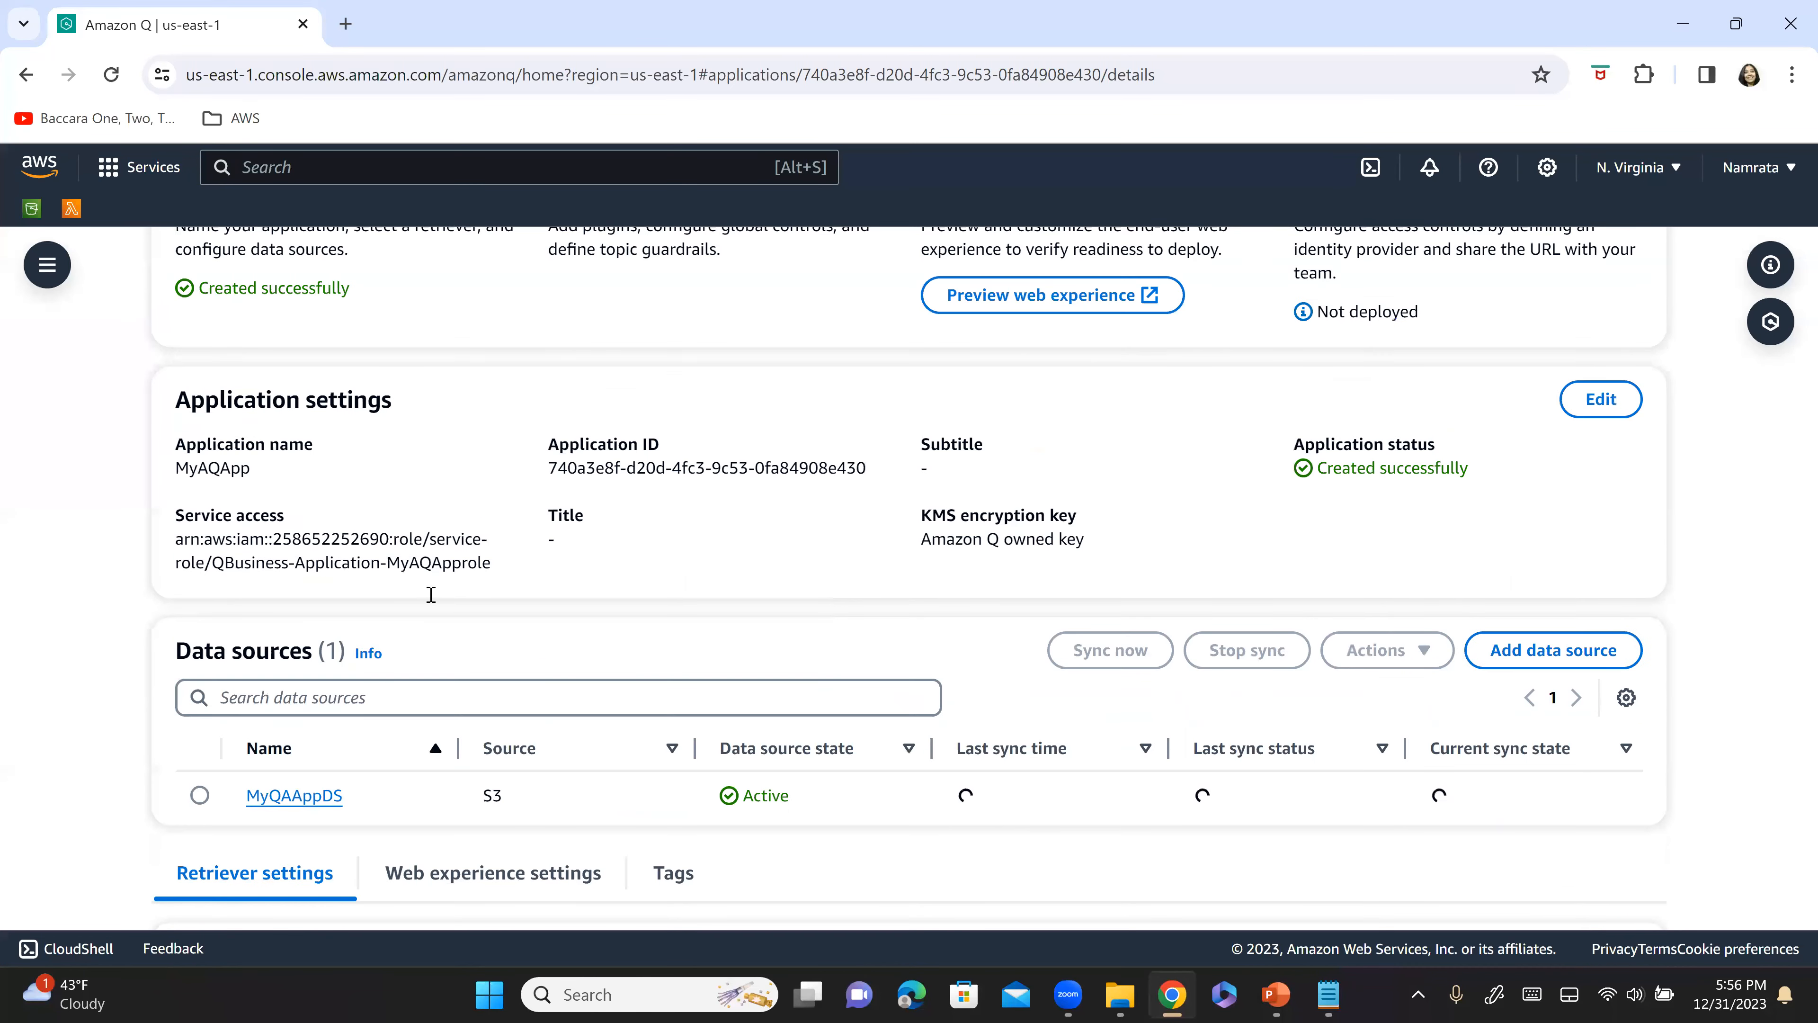
scroll(605, 583, "down", 1)
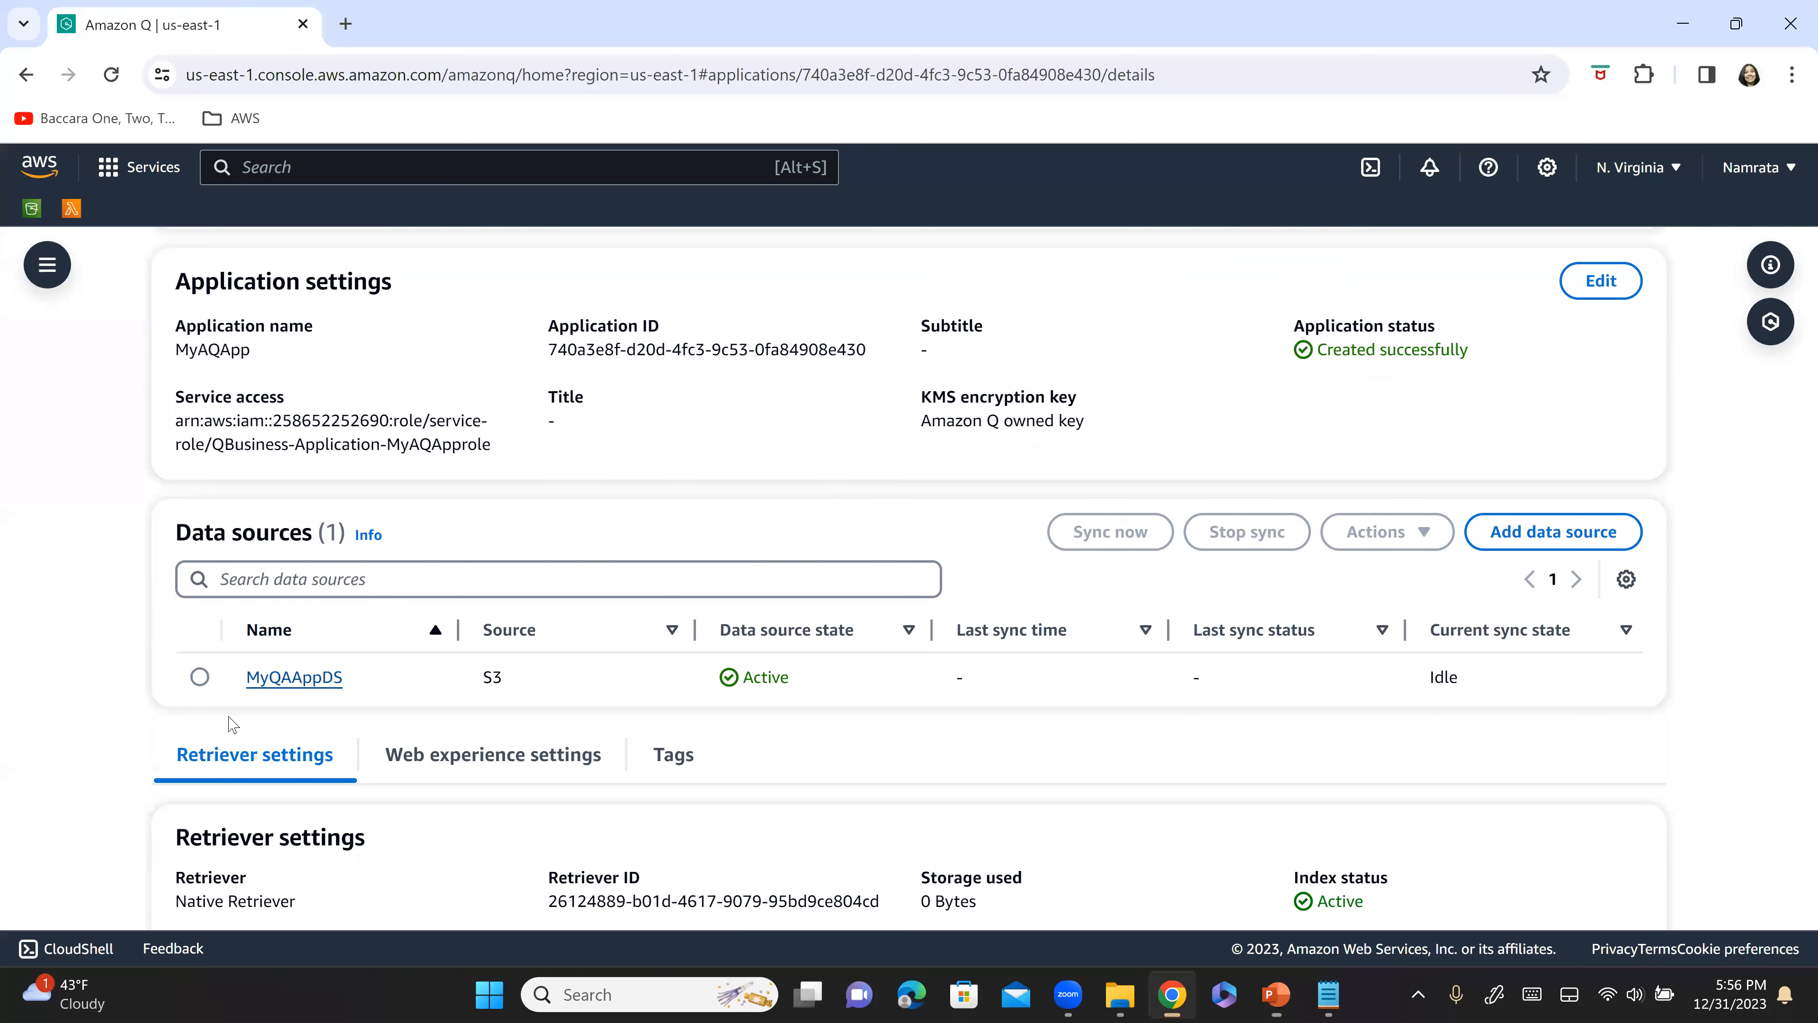
left_click(201, 678)
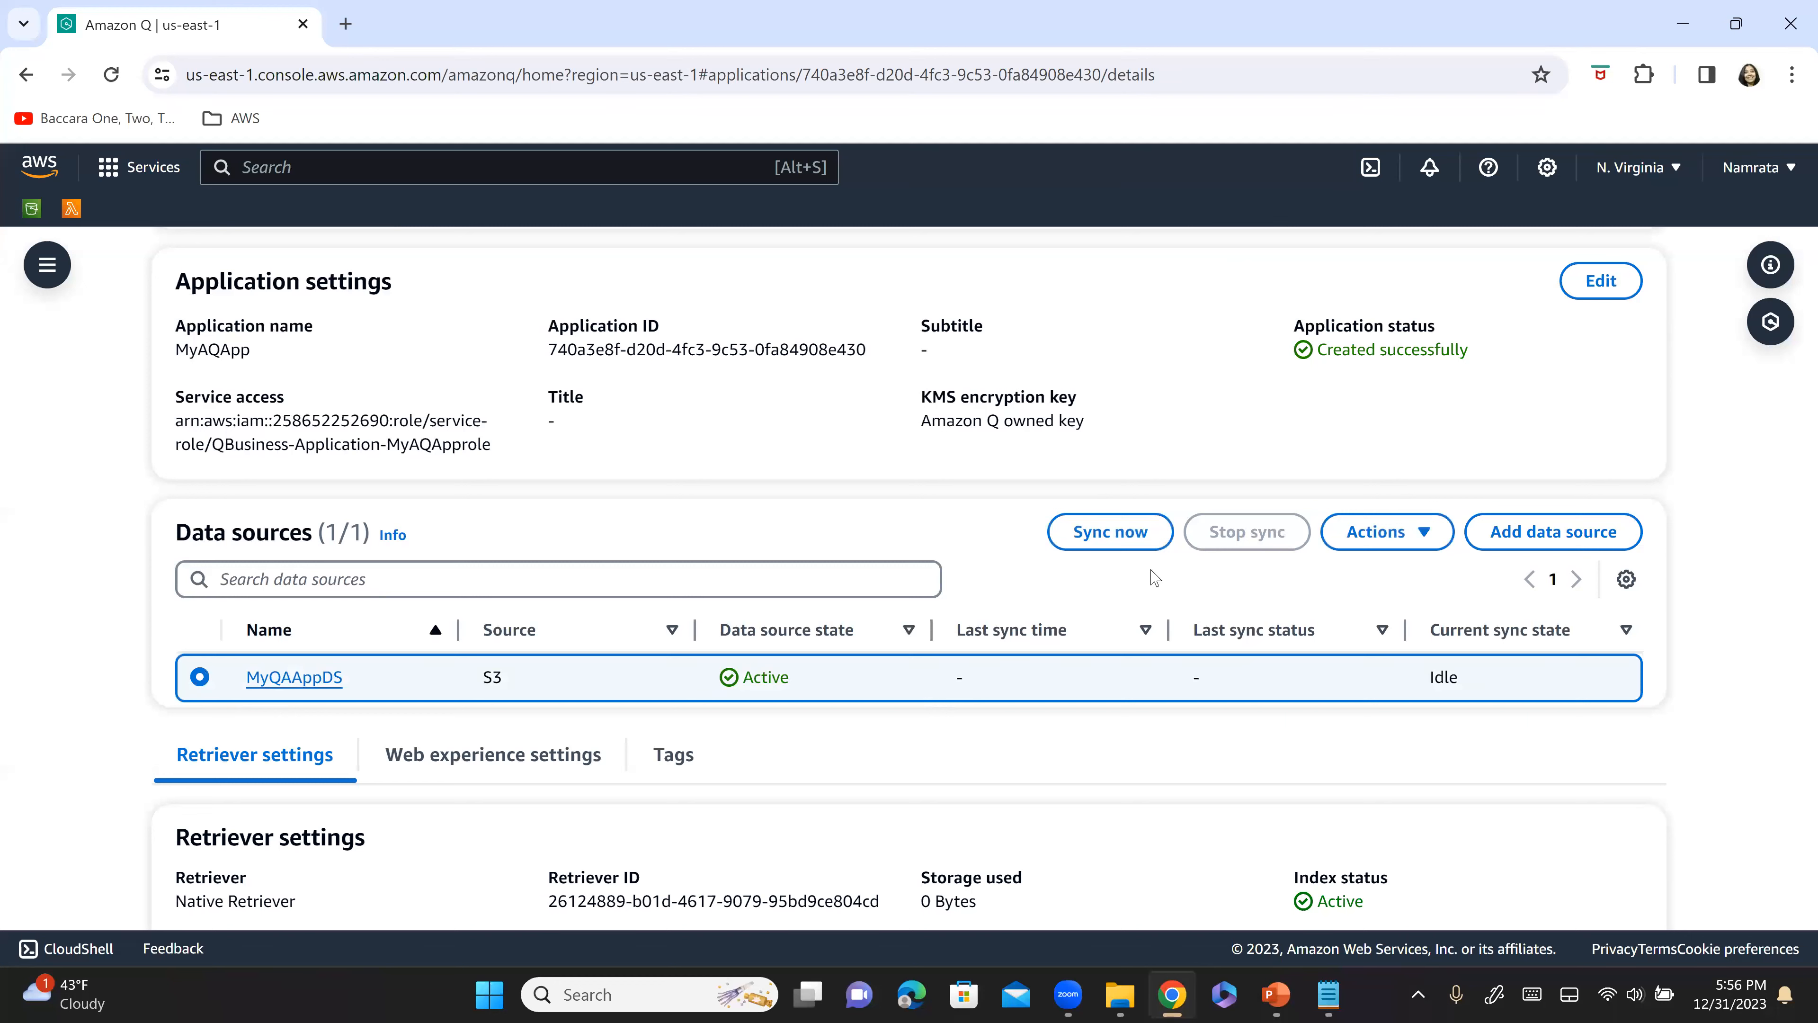
left_click(1120, 543)
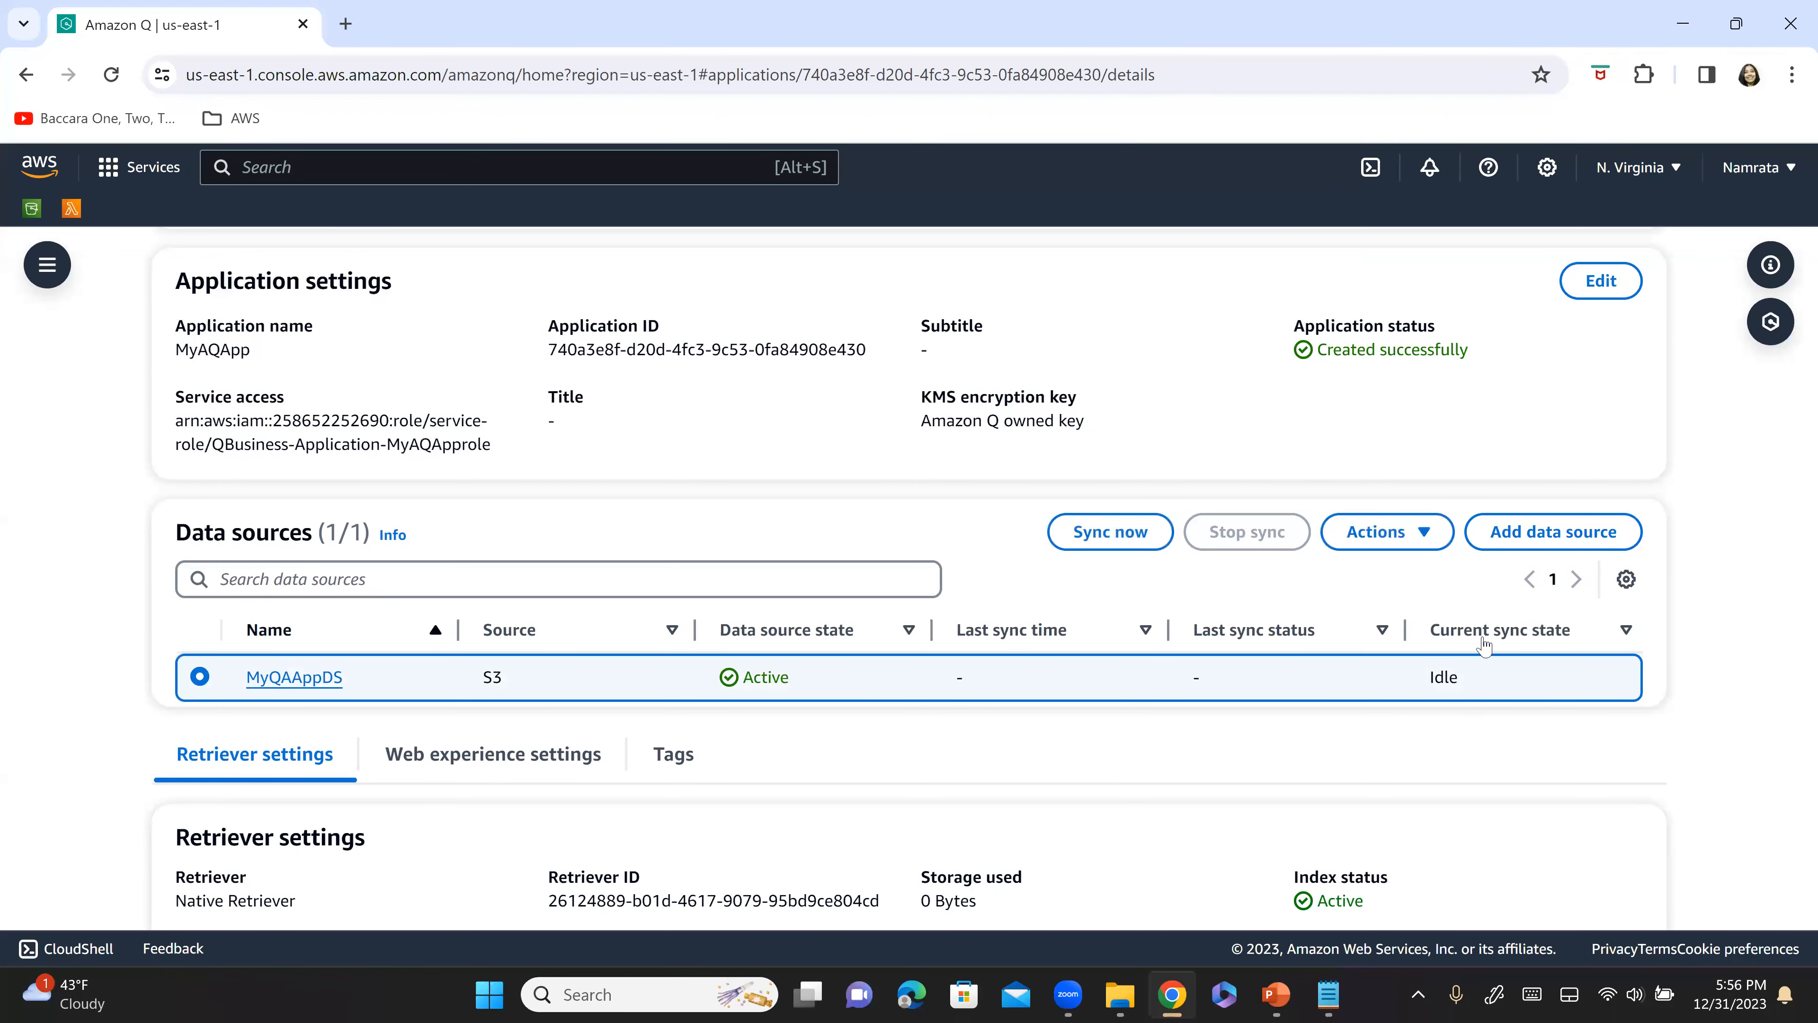
Read the expected duration in the sync notice and check the document count in the retriever settings.
scroll(283, 290, "up", 8)
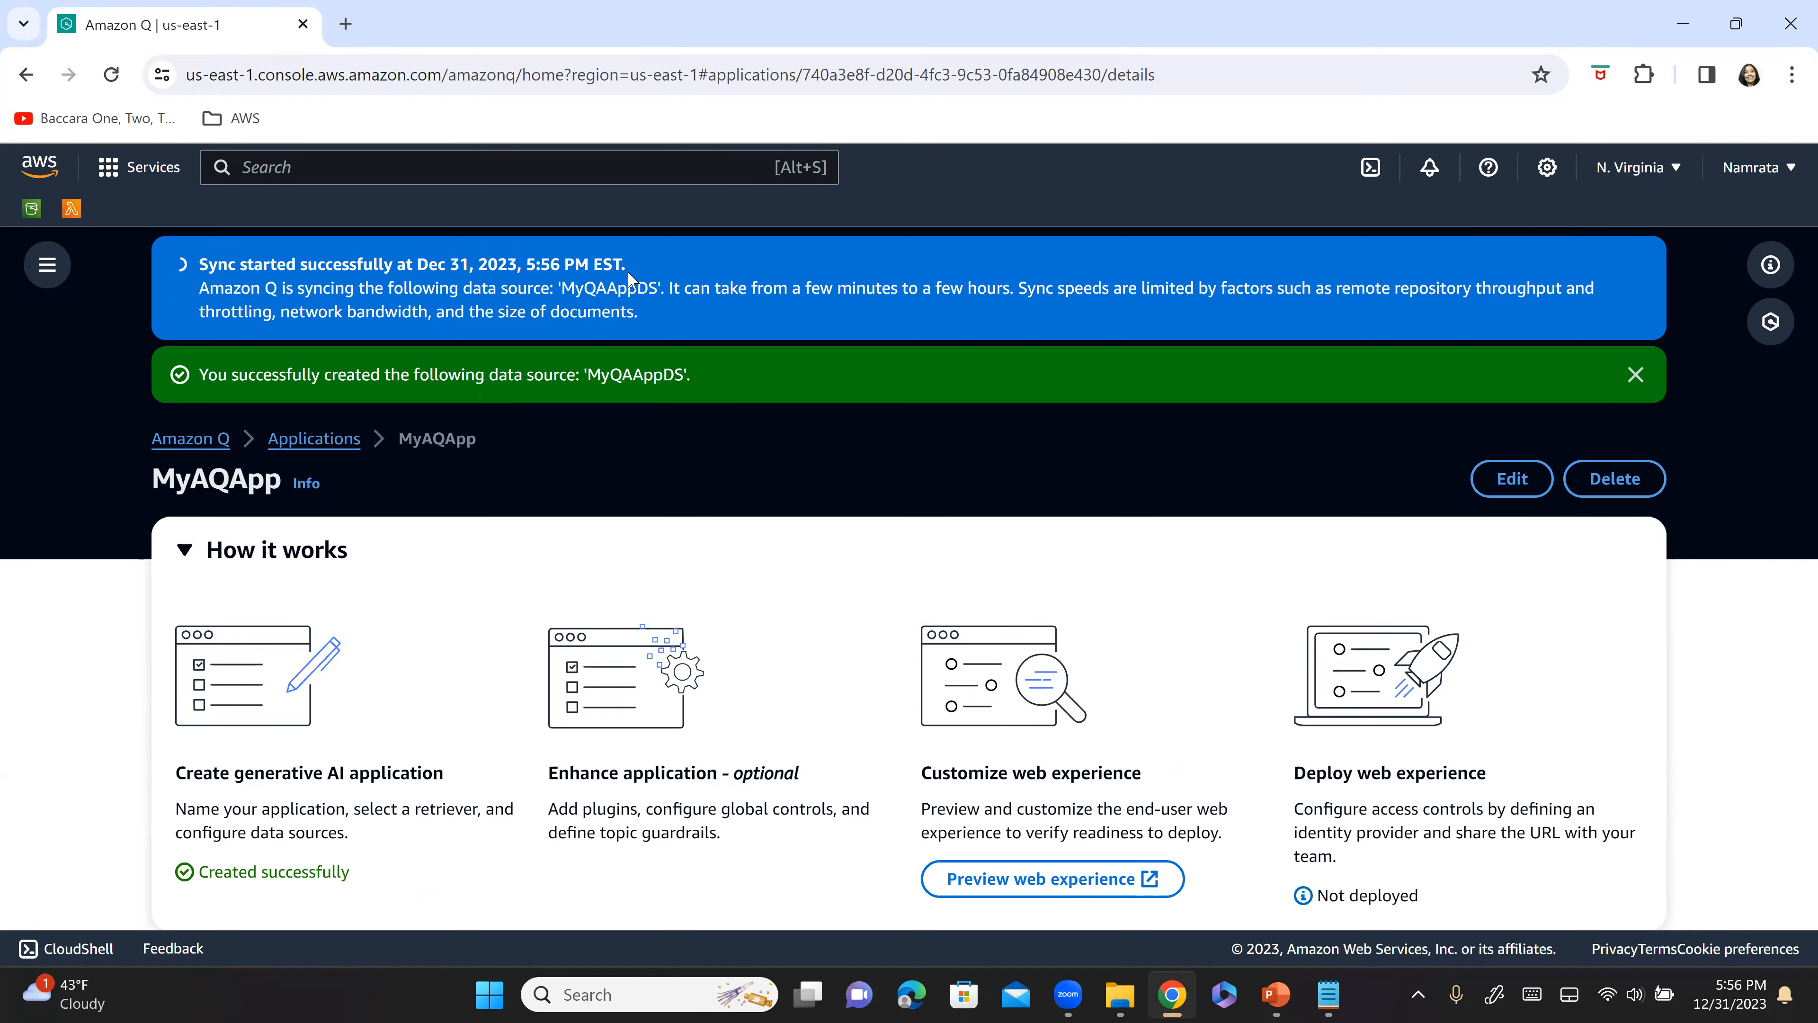
left_click_drag(664, 293, 1013, 296)
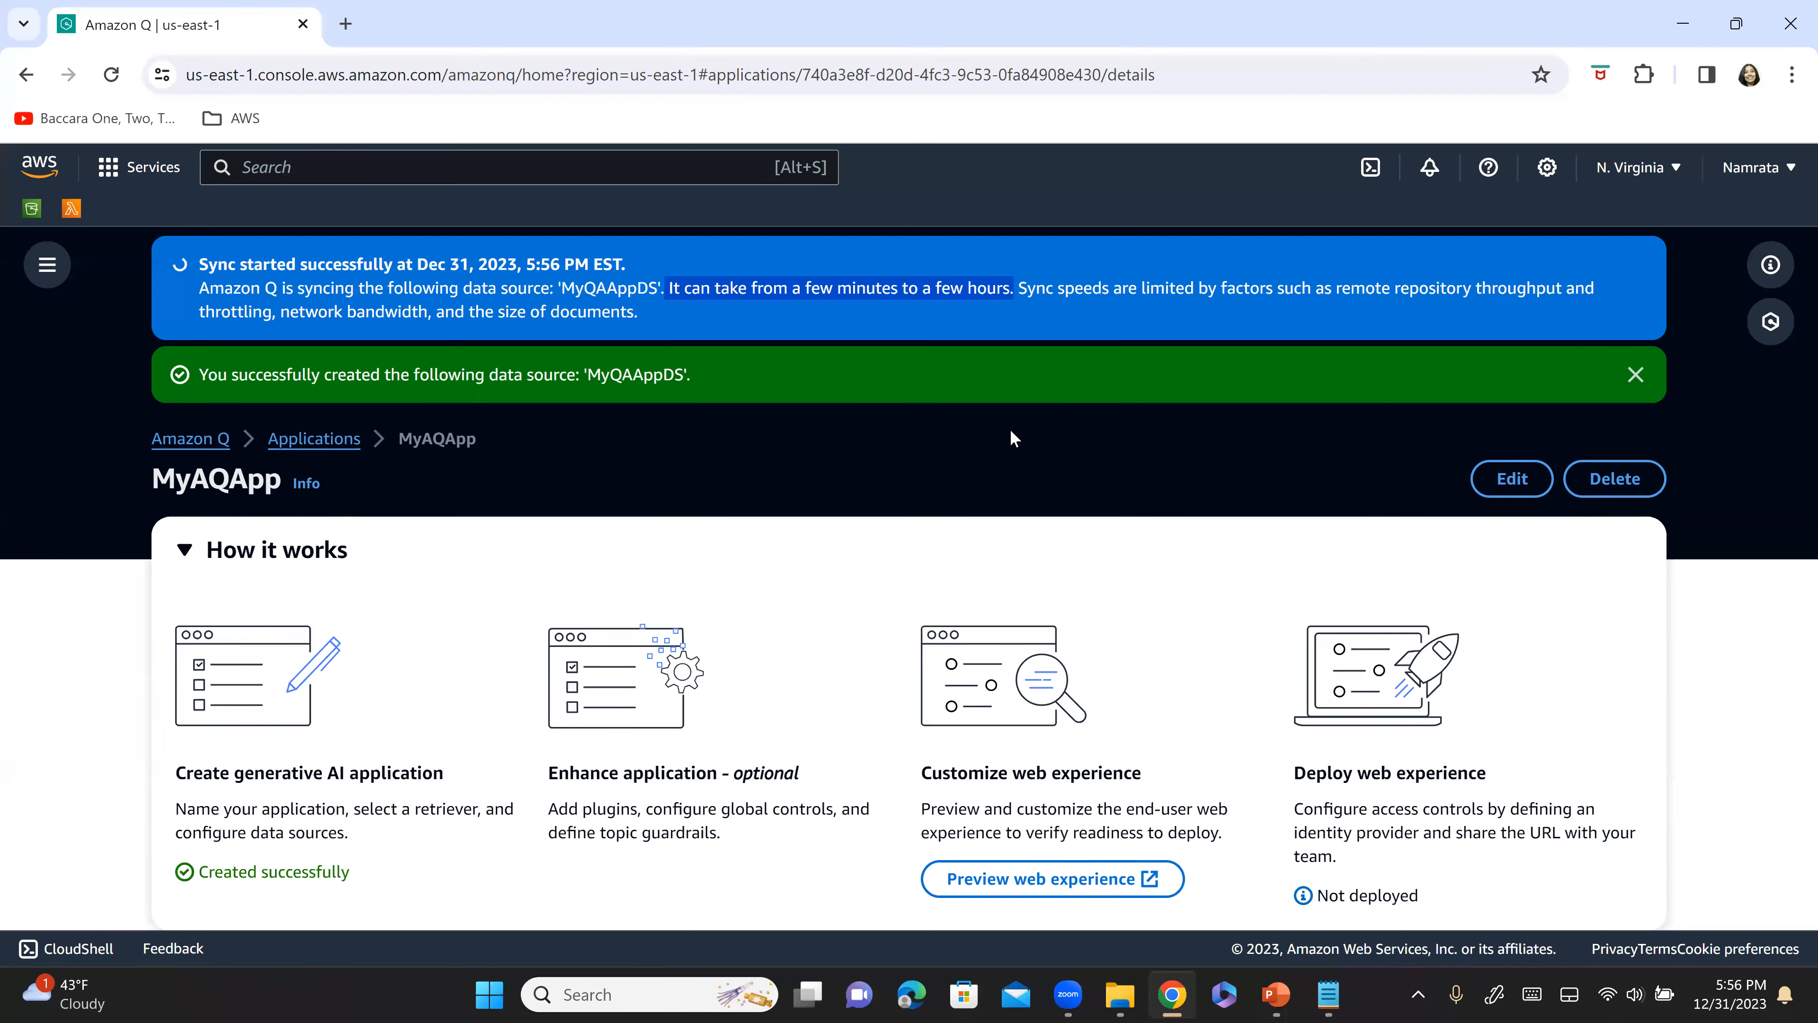
scroll(1010, 429, "down", 5)
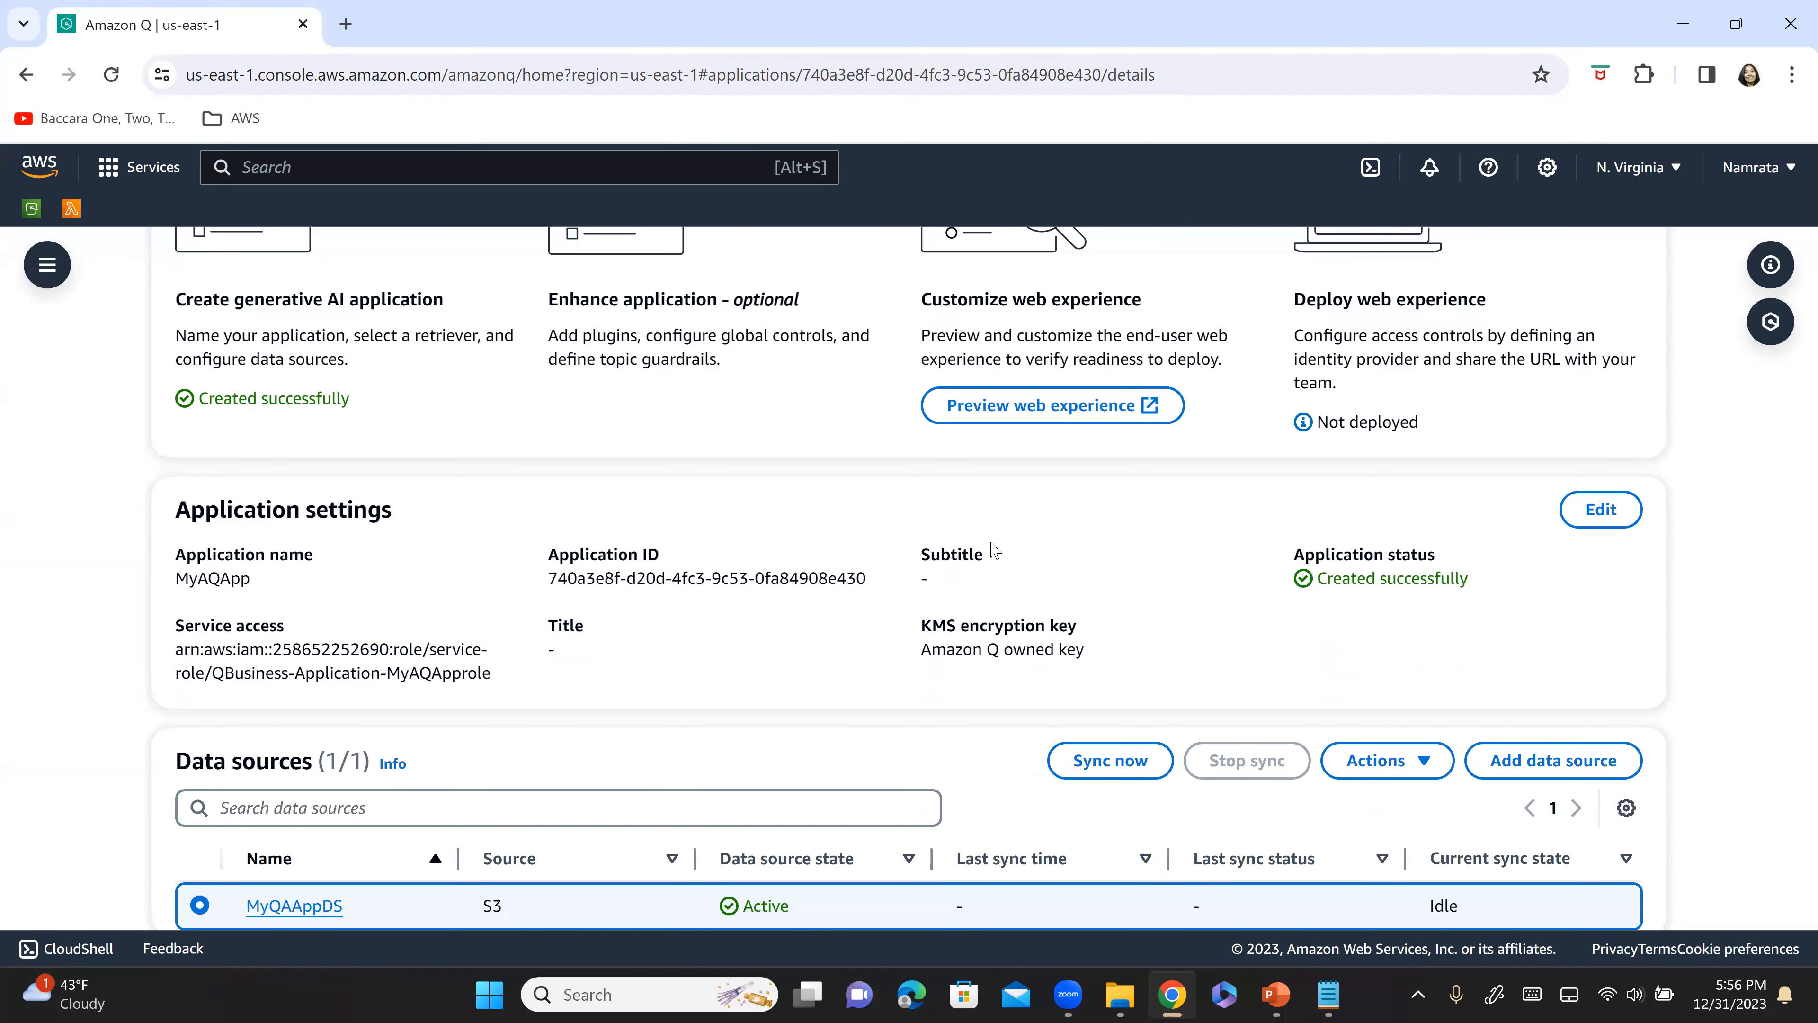
scroll(1225, 715, "down", 3)
scroll(1038, 691, "down", 2)
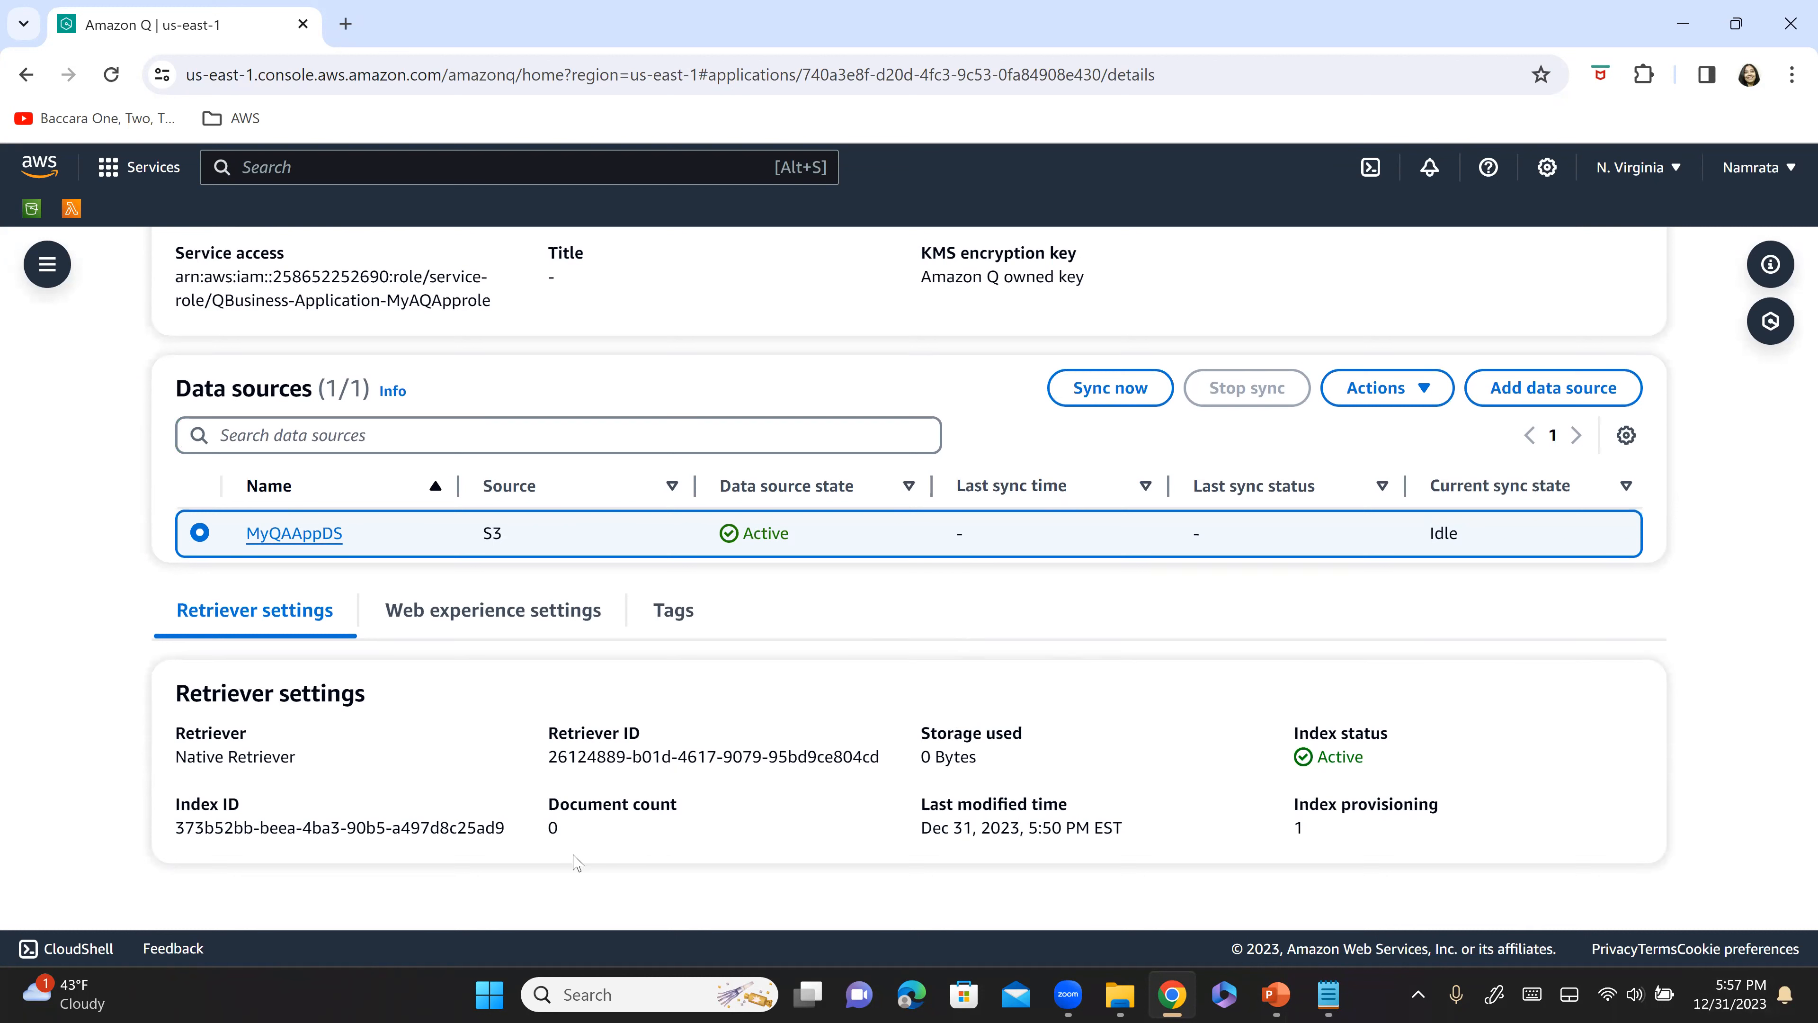
double_click(552, 829)
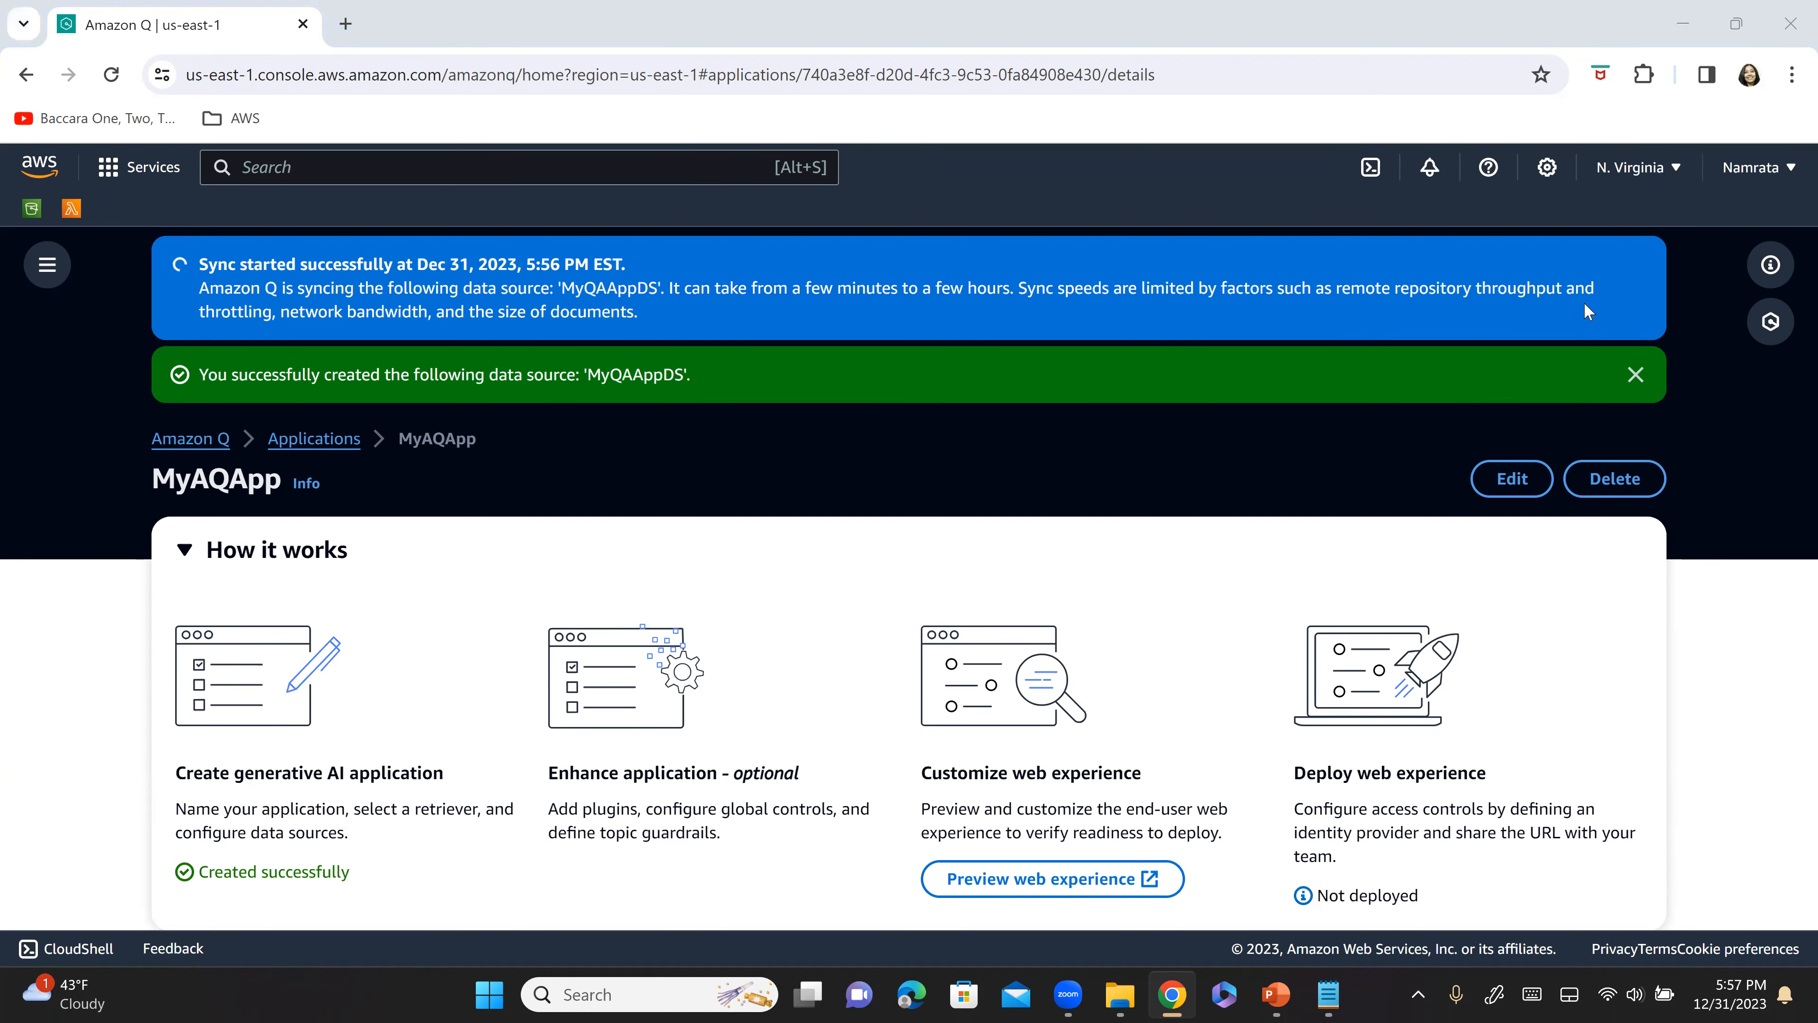
Review the Step 6 slide in the PowerPoint slide show, then return to Chrome and recheck the retriever's document count.
key("alt+Tab")
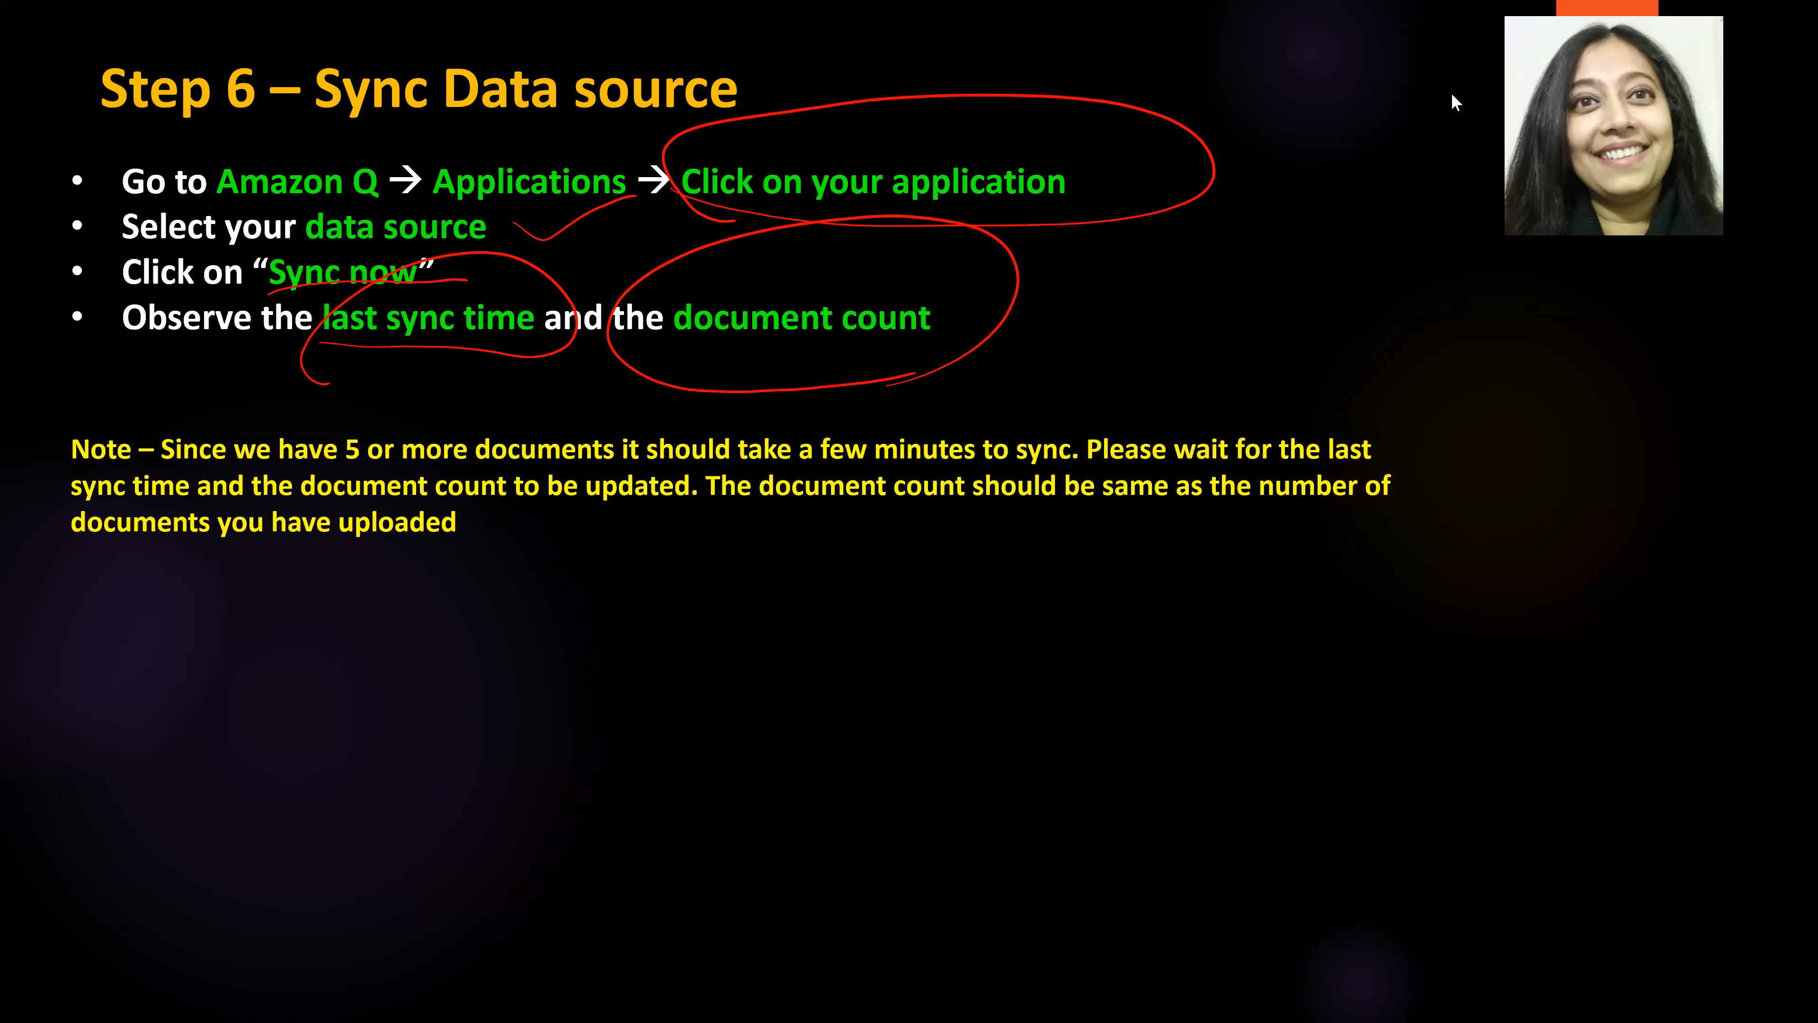
key("alt+Tab")
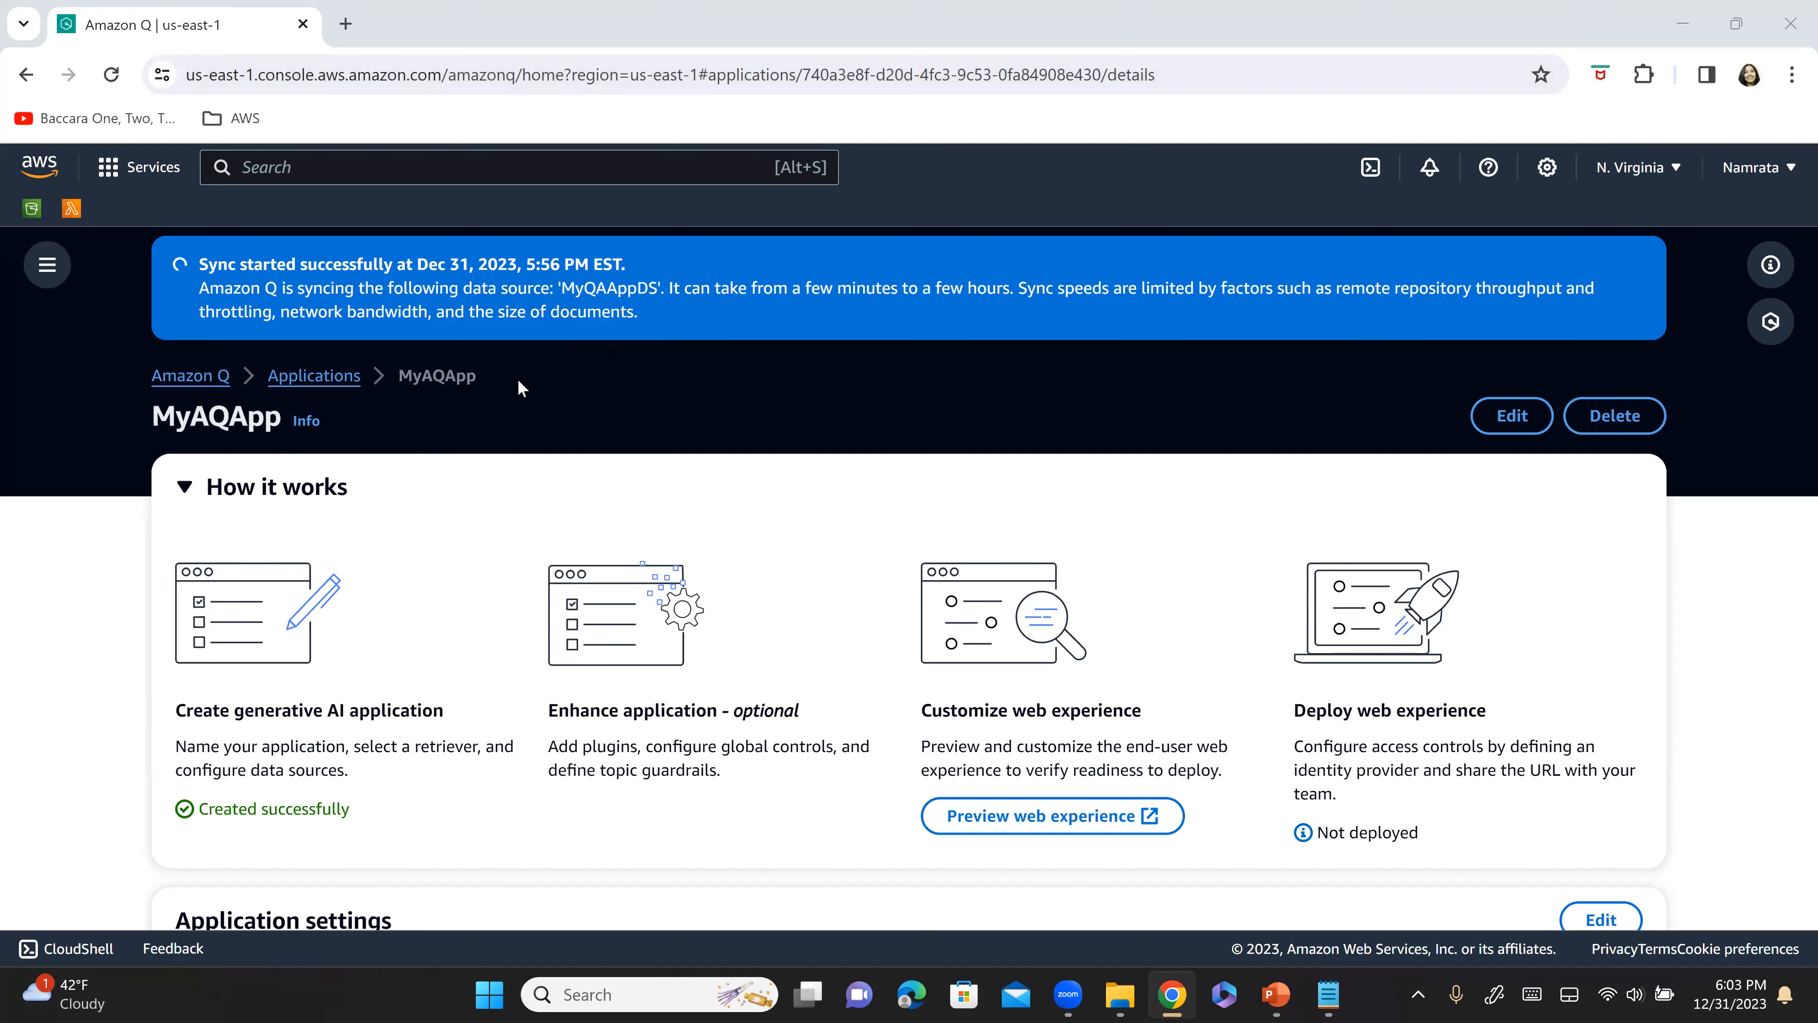
scroll(970, 612, "down", 5)
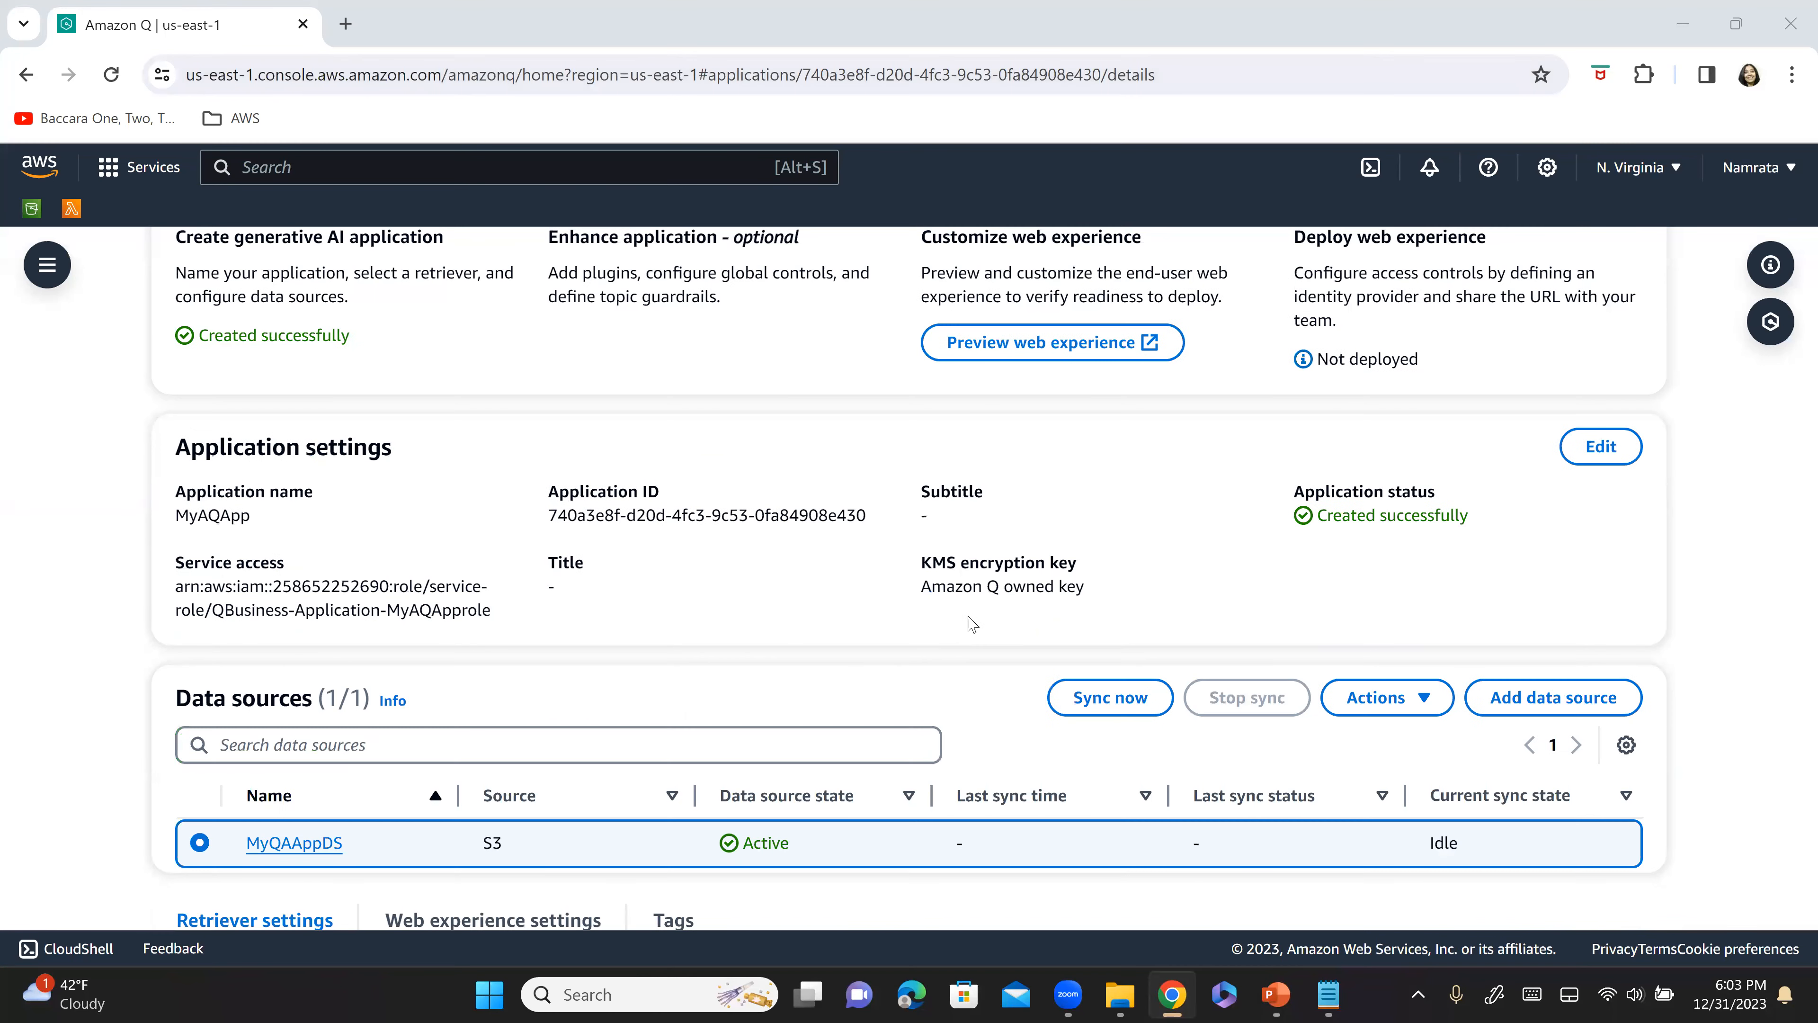
scroll(978, 620, "down", 3)
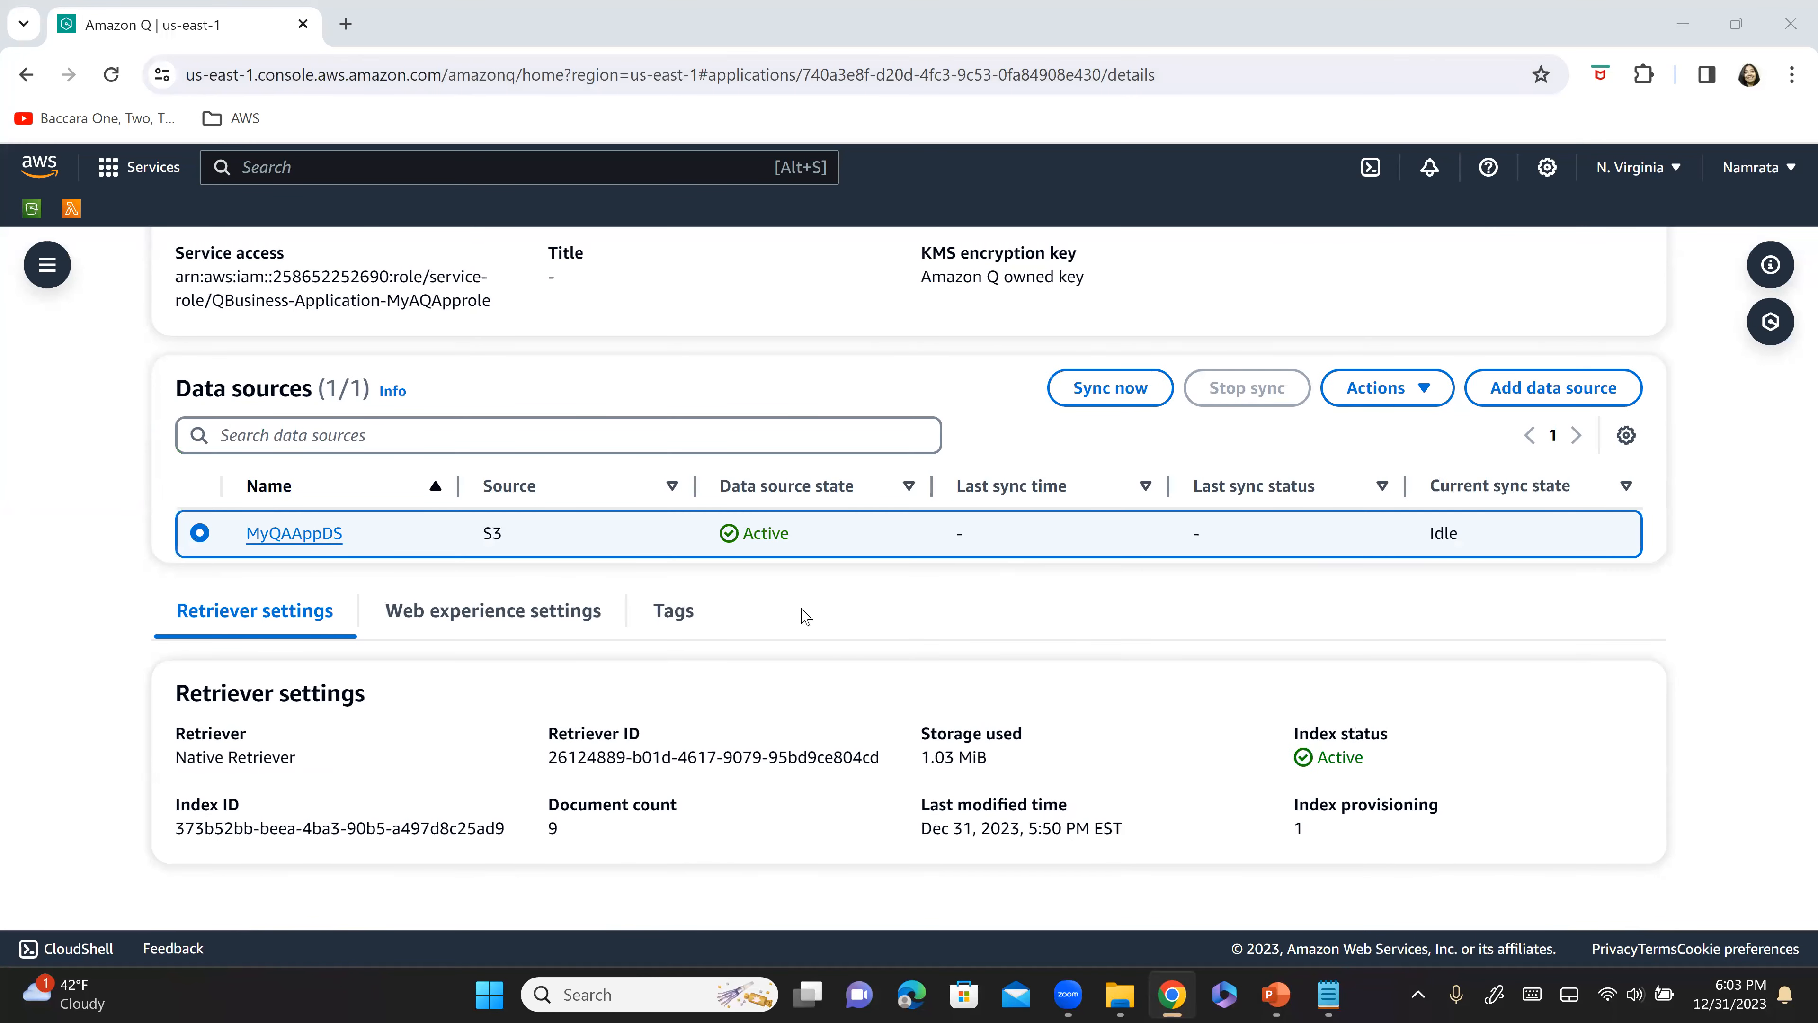
left_click_drag(549, 831, 567, 838)
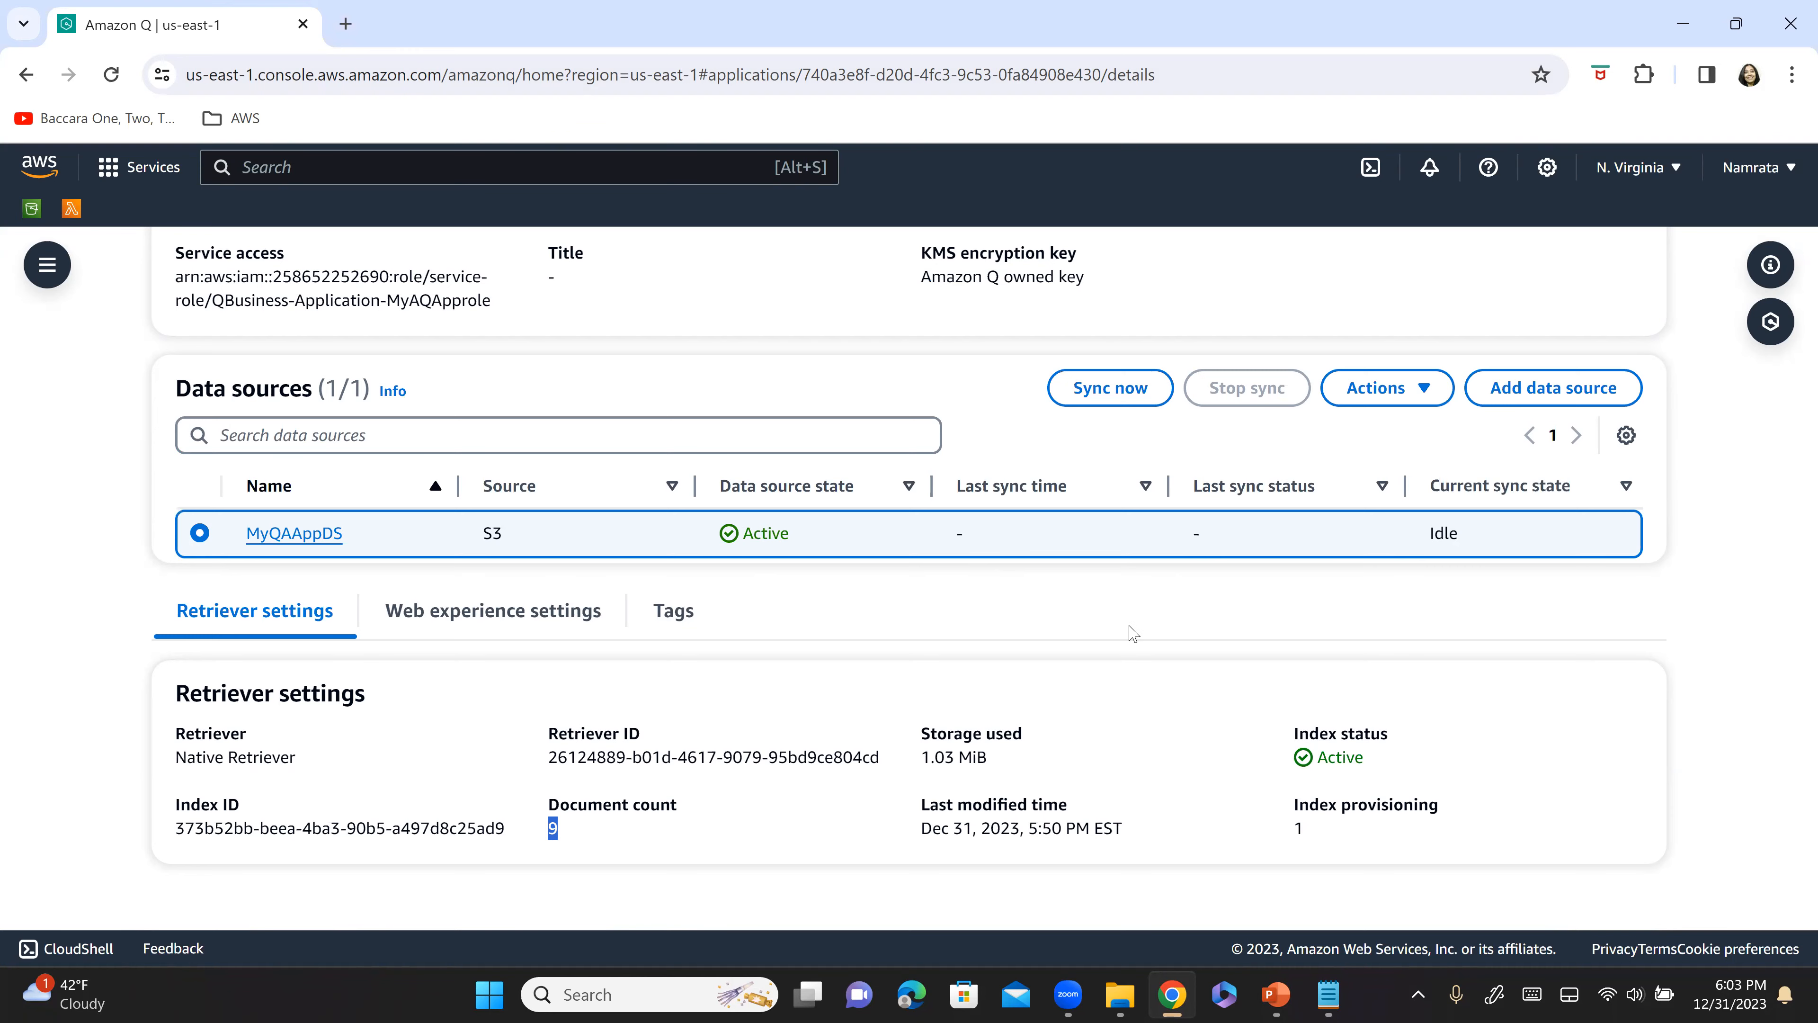
scroll(1131, 634, "up", 10)
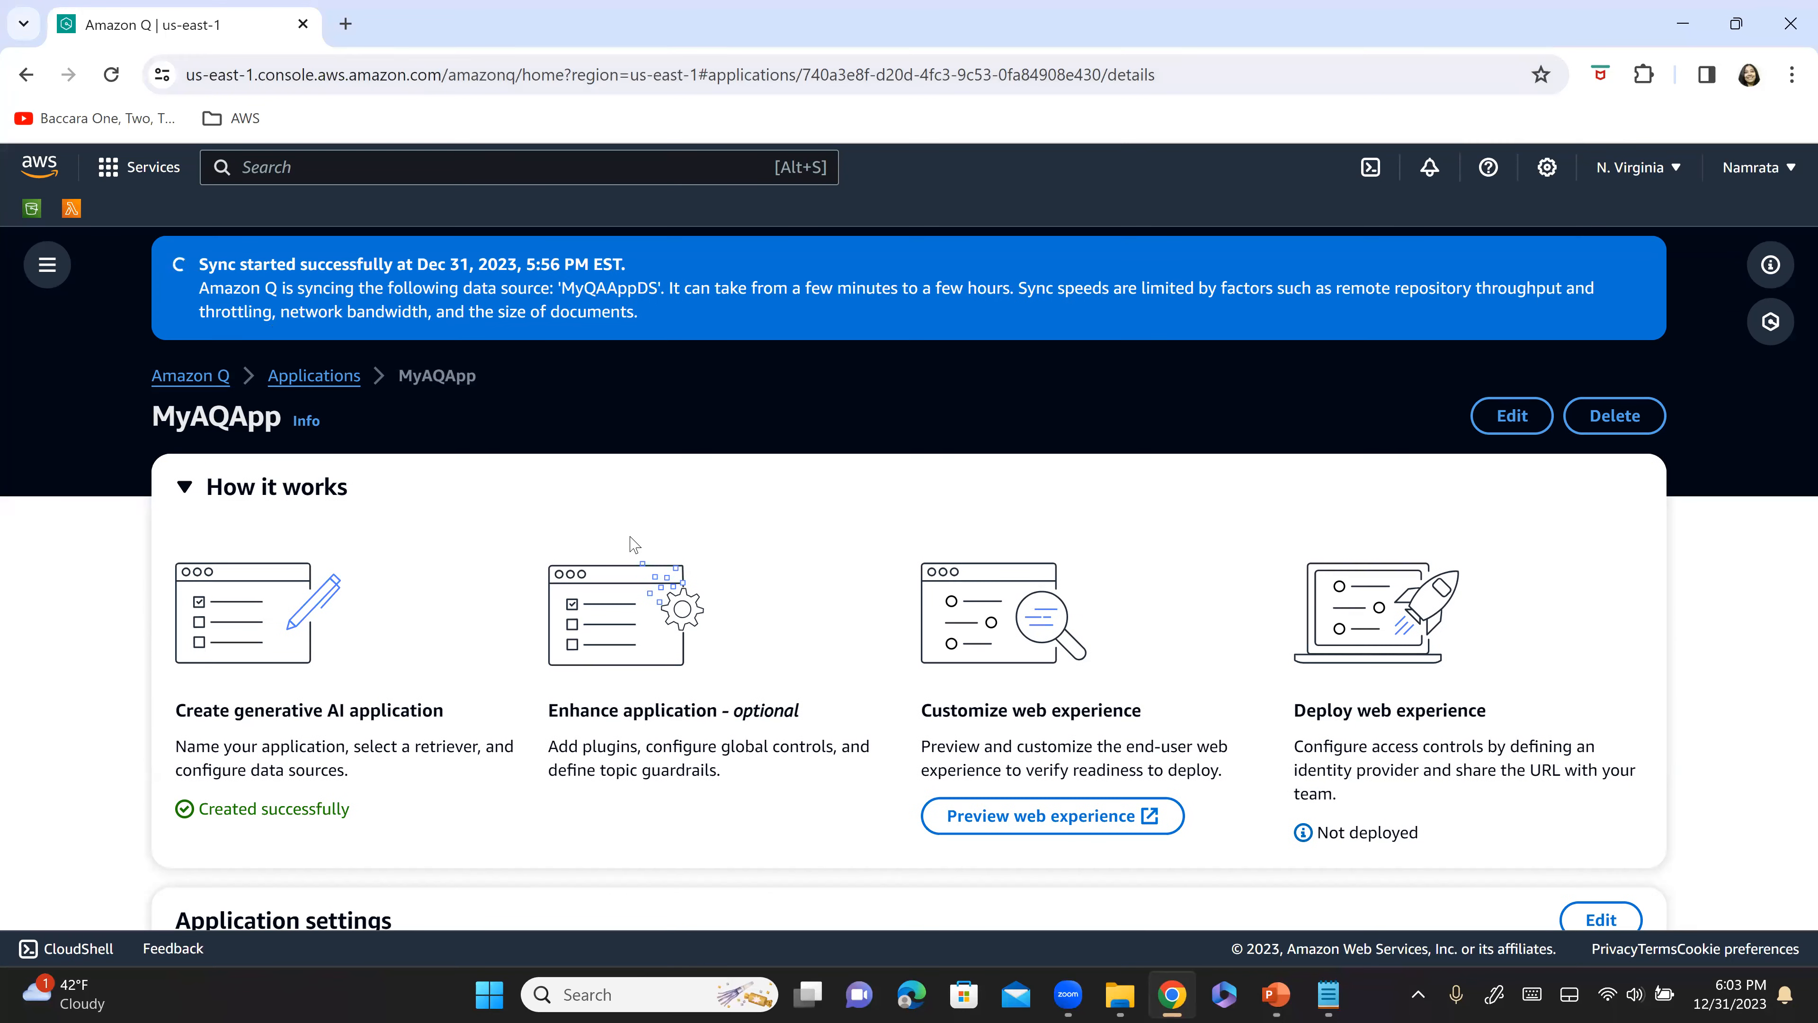
Reload the MyAQApp page and check the data source's current sync state and the indexed document count.
left_click(112, 79)
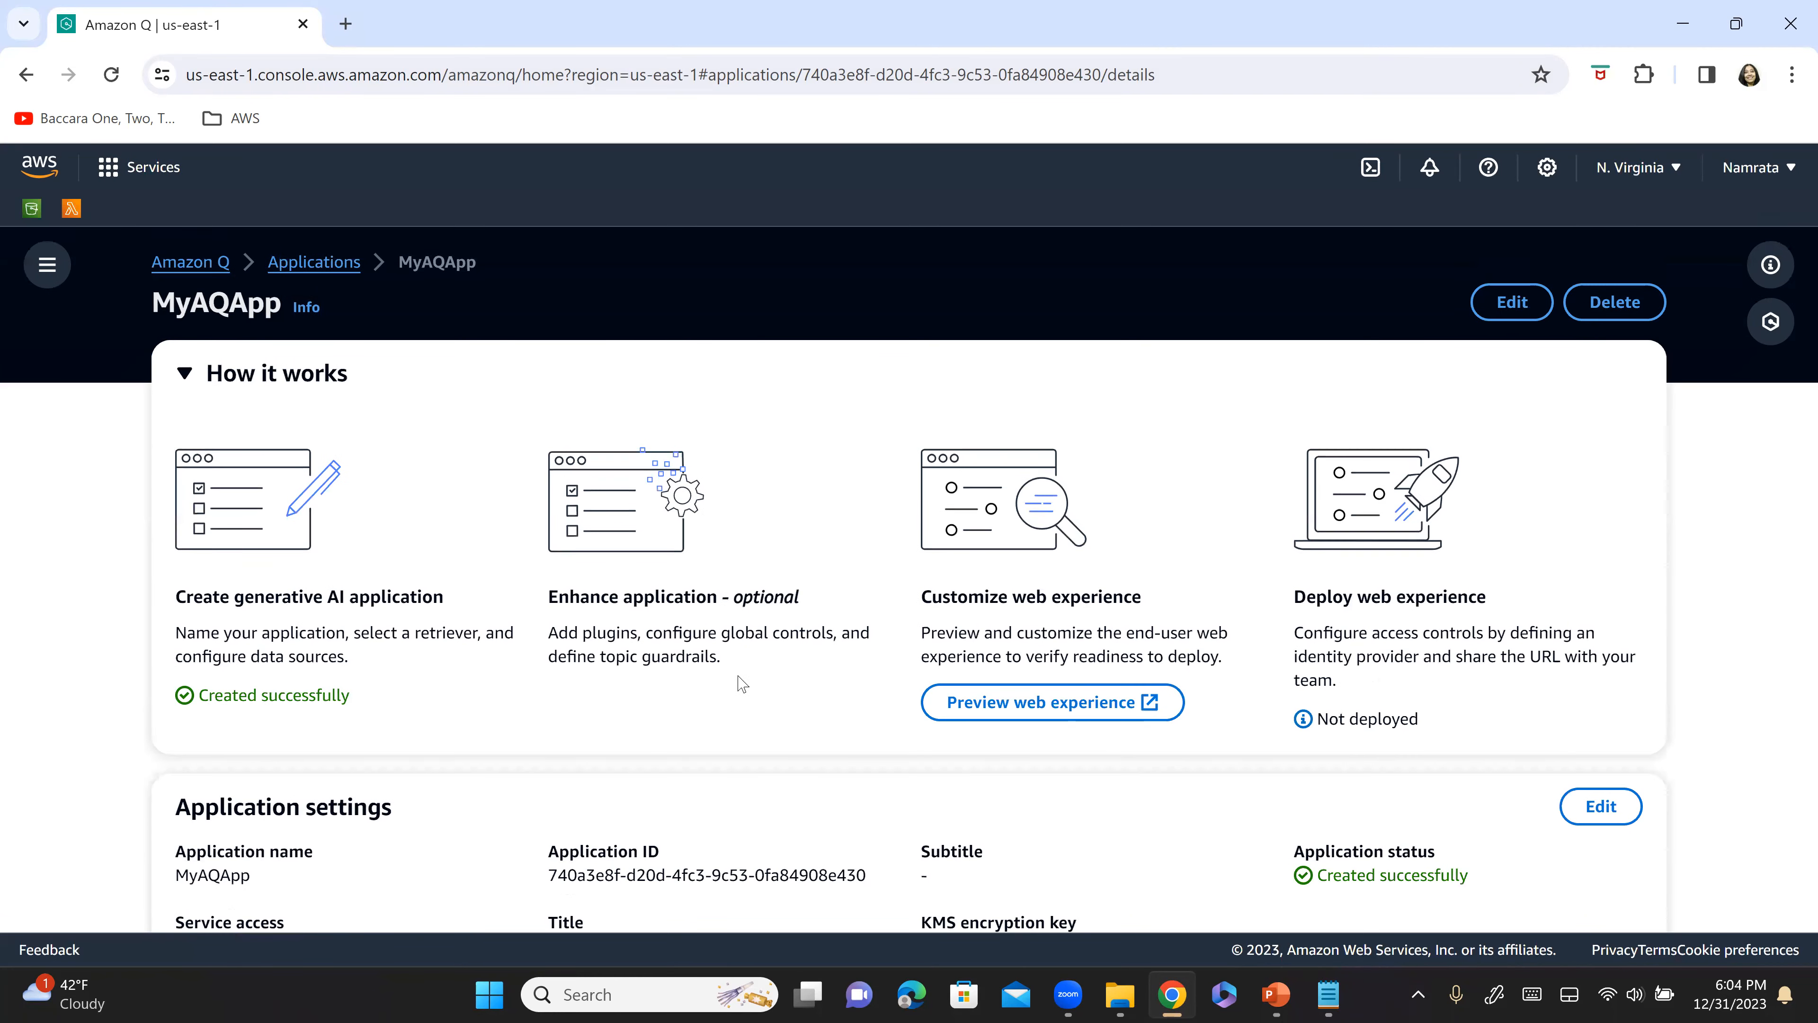
scroll(828, 660, "down", 1)
scroll(829, 662, "down", 5)
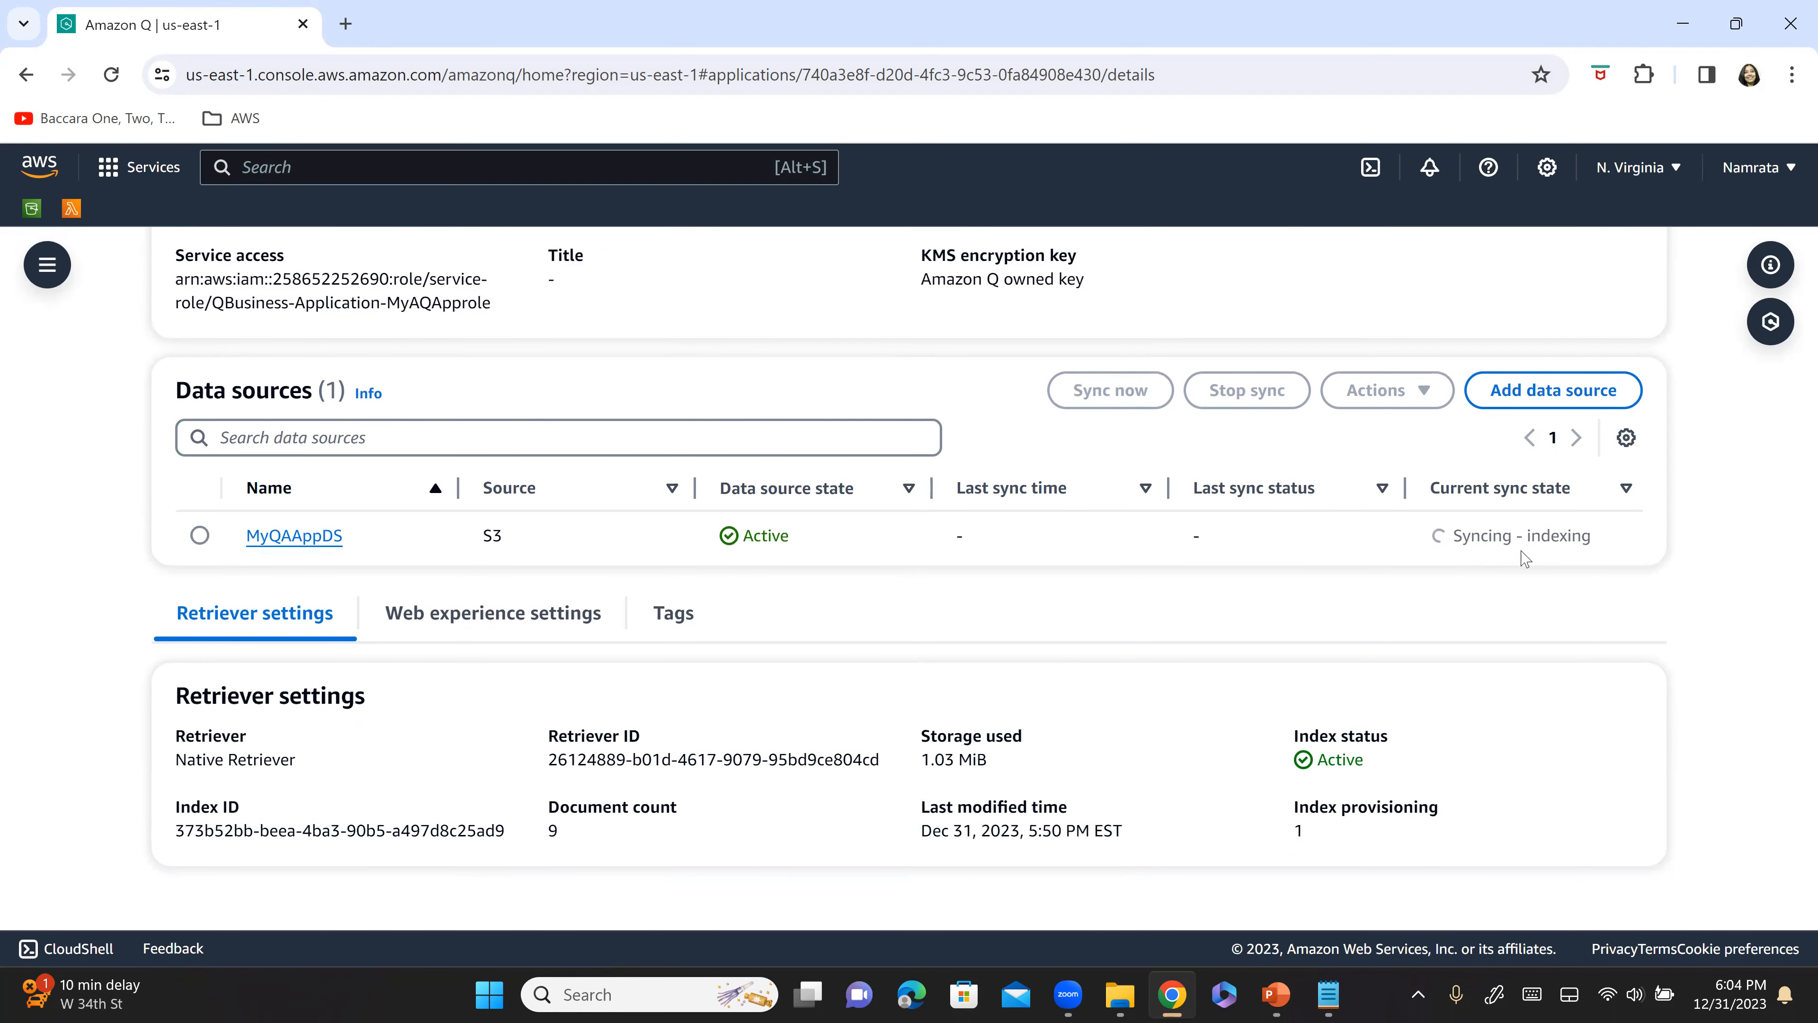
triple_click(1600, 542)
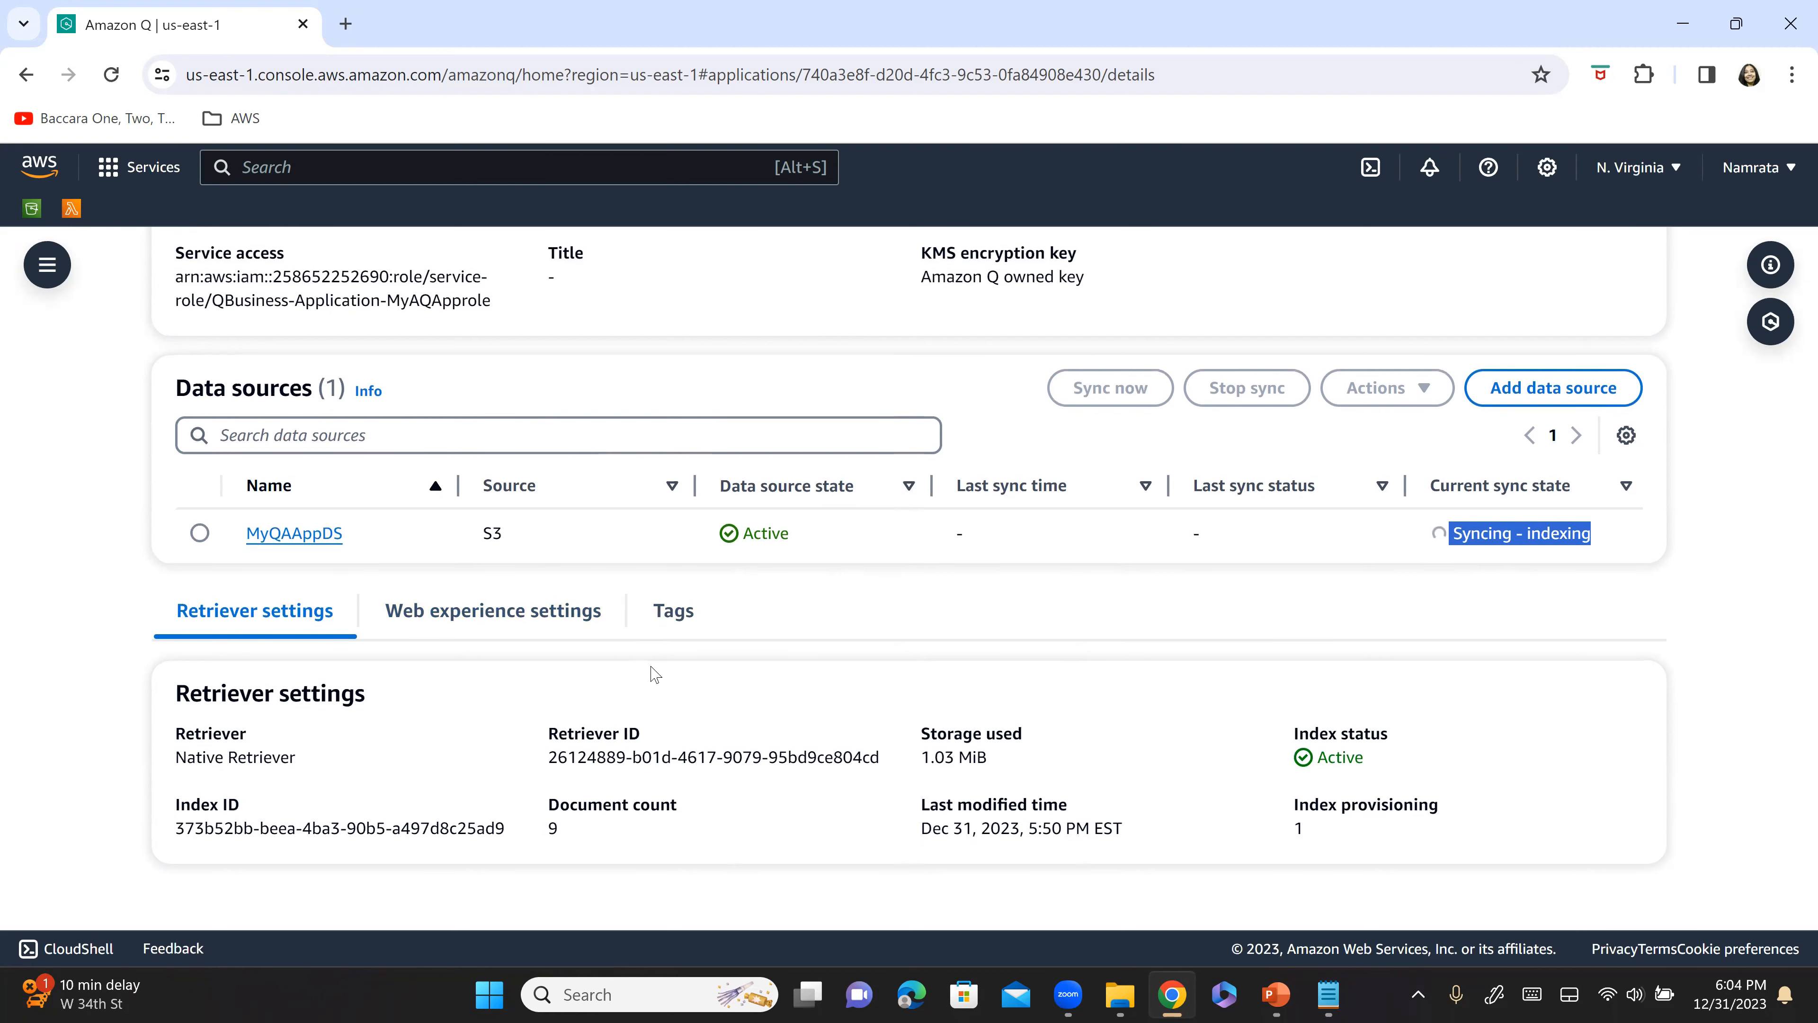
scroll(648, 669, "up", 5)
scroll(685, 675, "down", 5)
left_click_drag(545, 834, 577, 838)
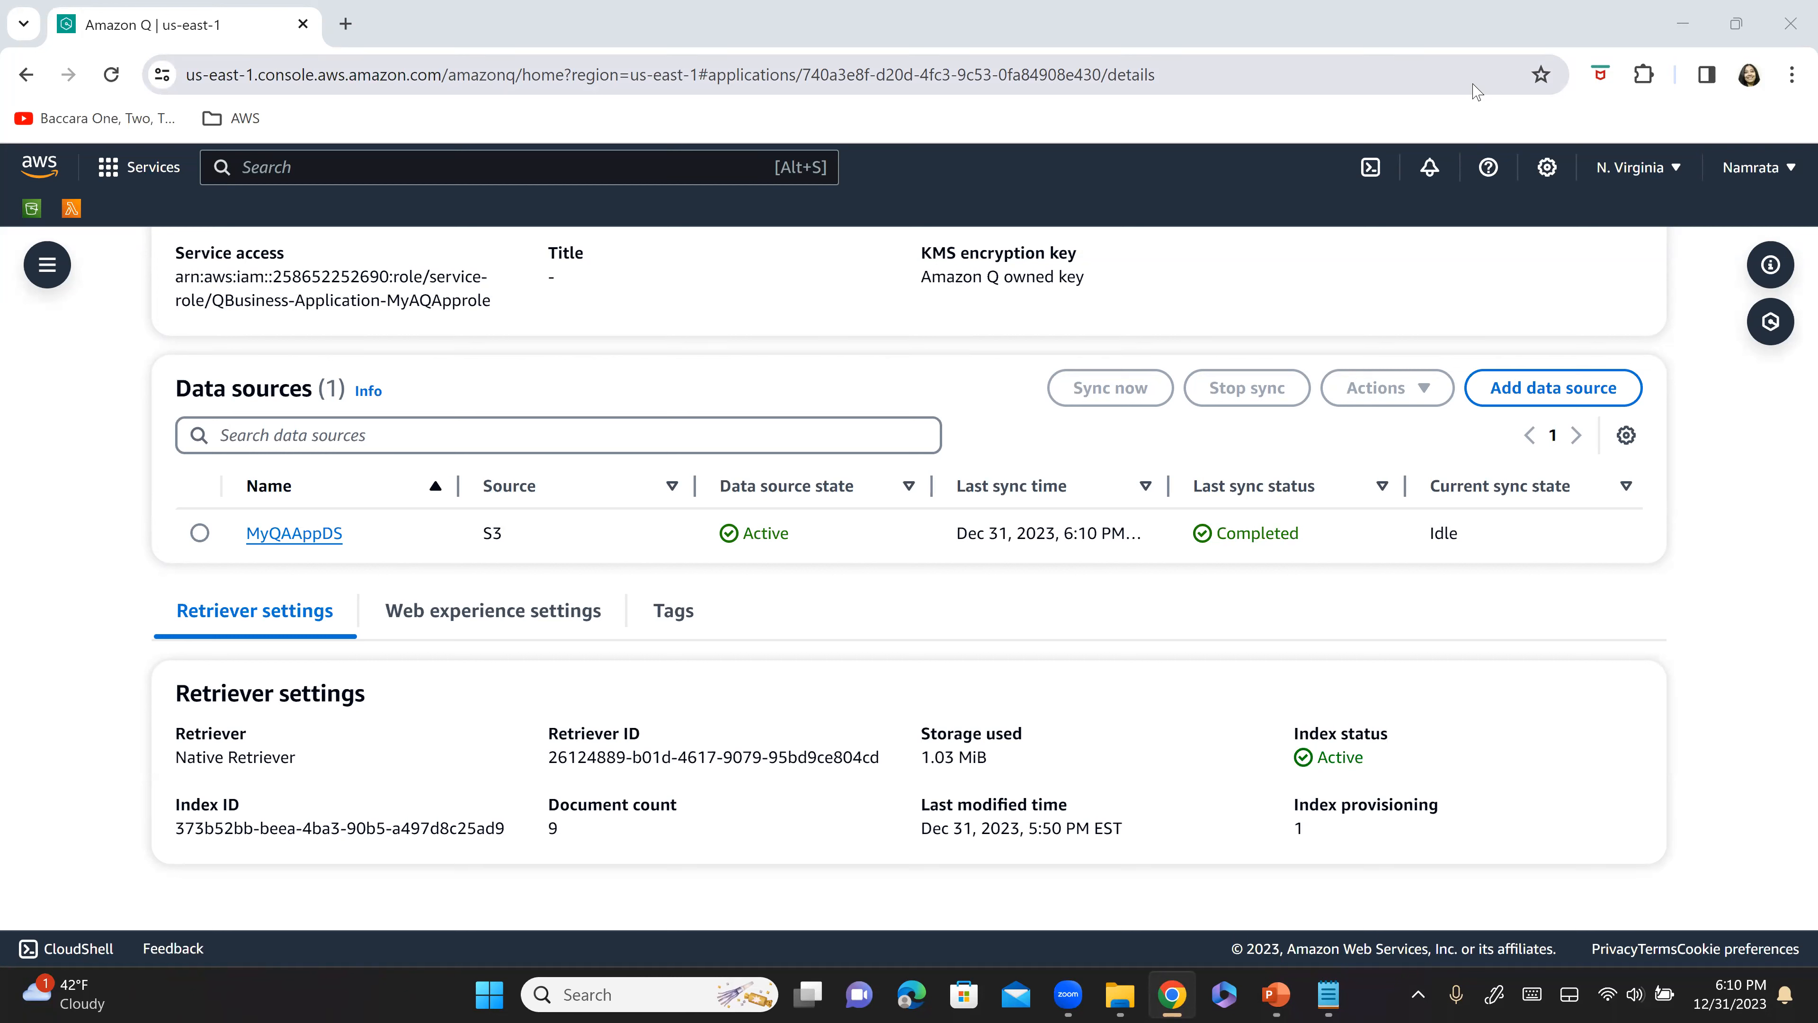
Verify the last sync time of MyQAAppDS and the document count, and switch back to the PowerPoint slide show.
left_click_drag(957, 533, 1107, 539)
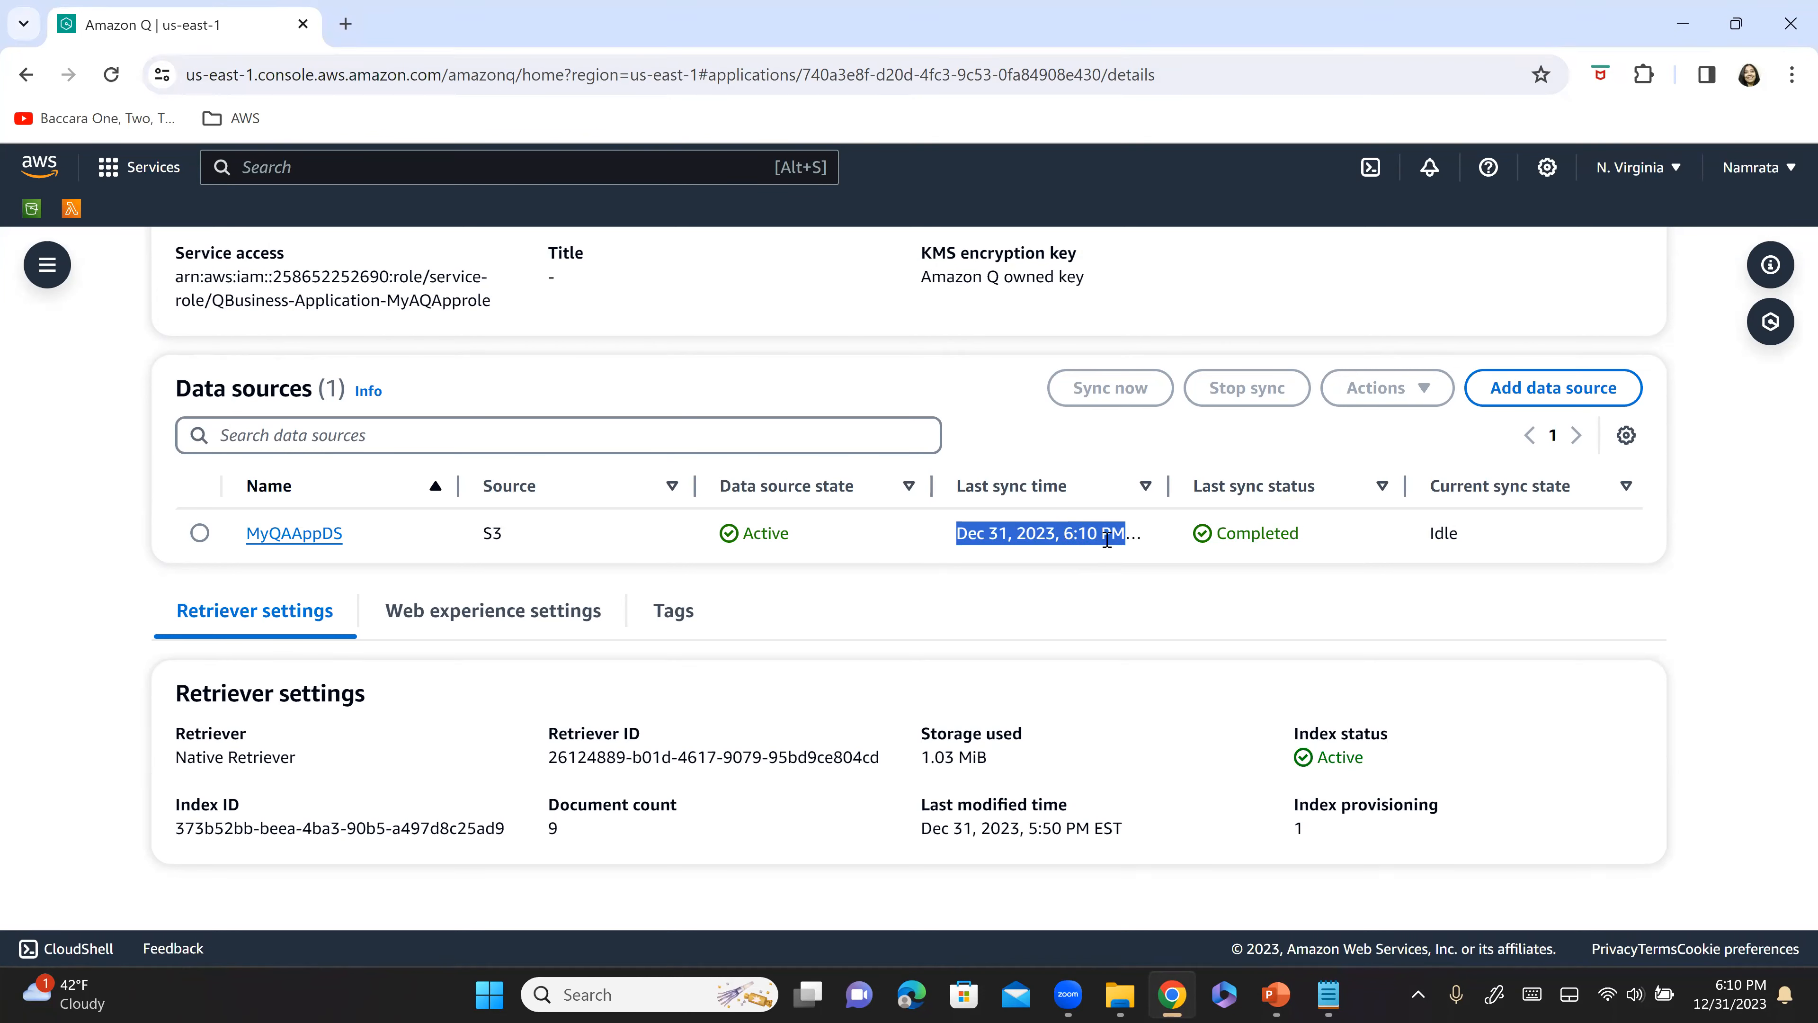
double_click(587, 841)
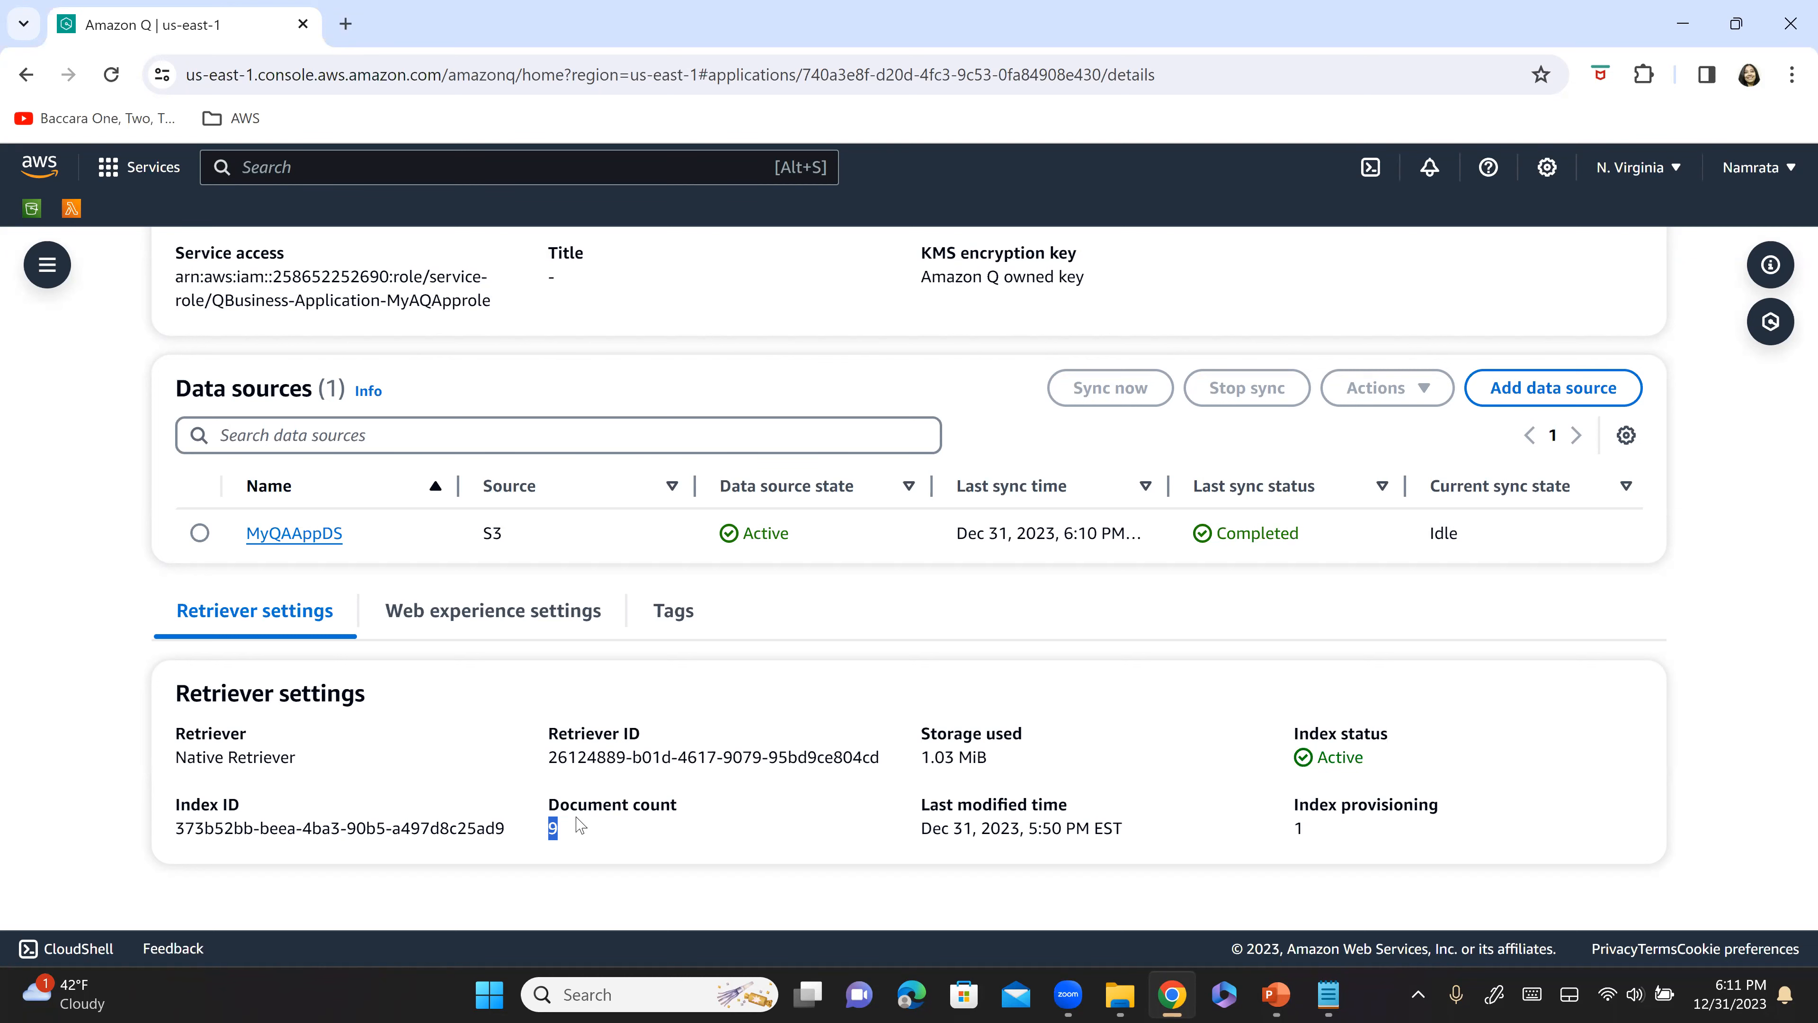
key("alt+Tab")
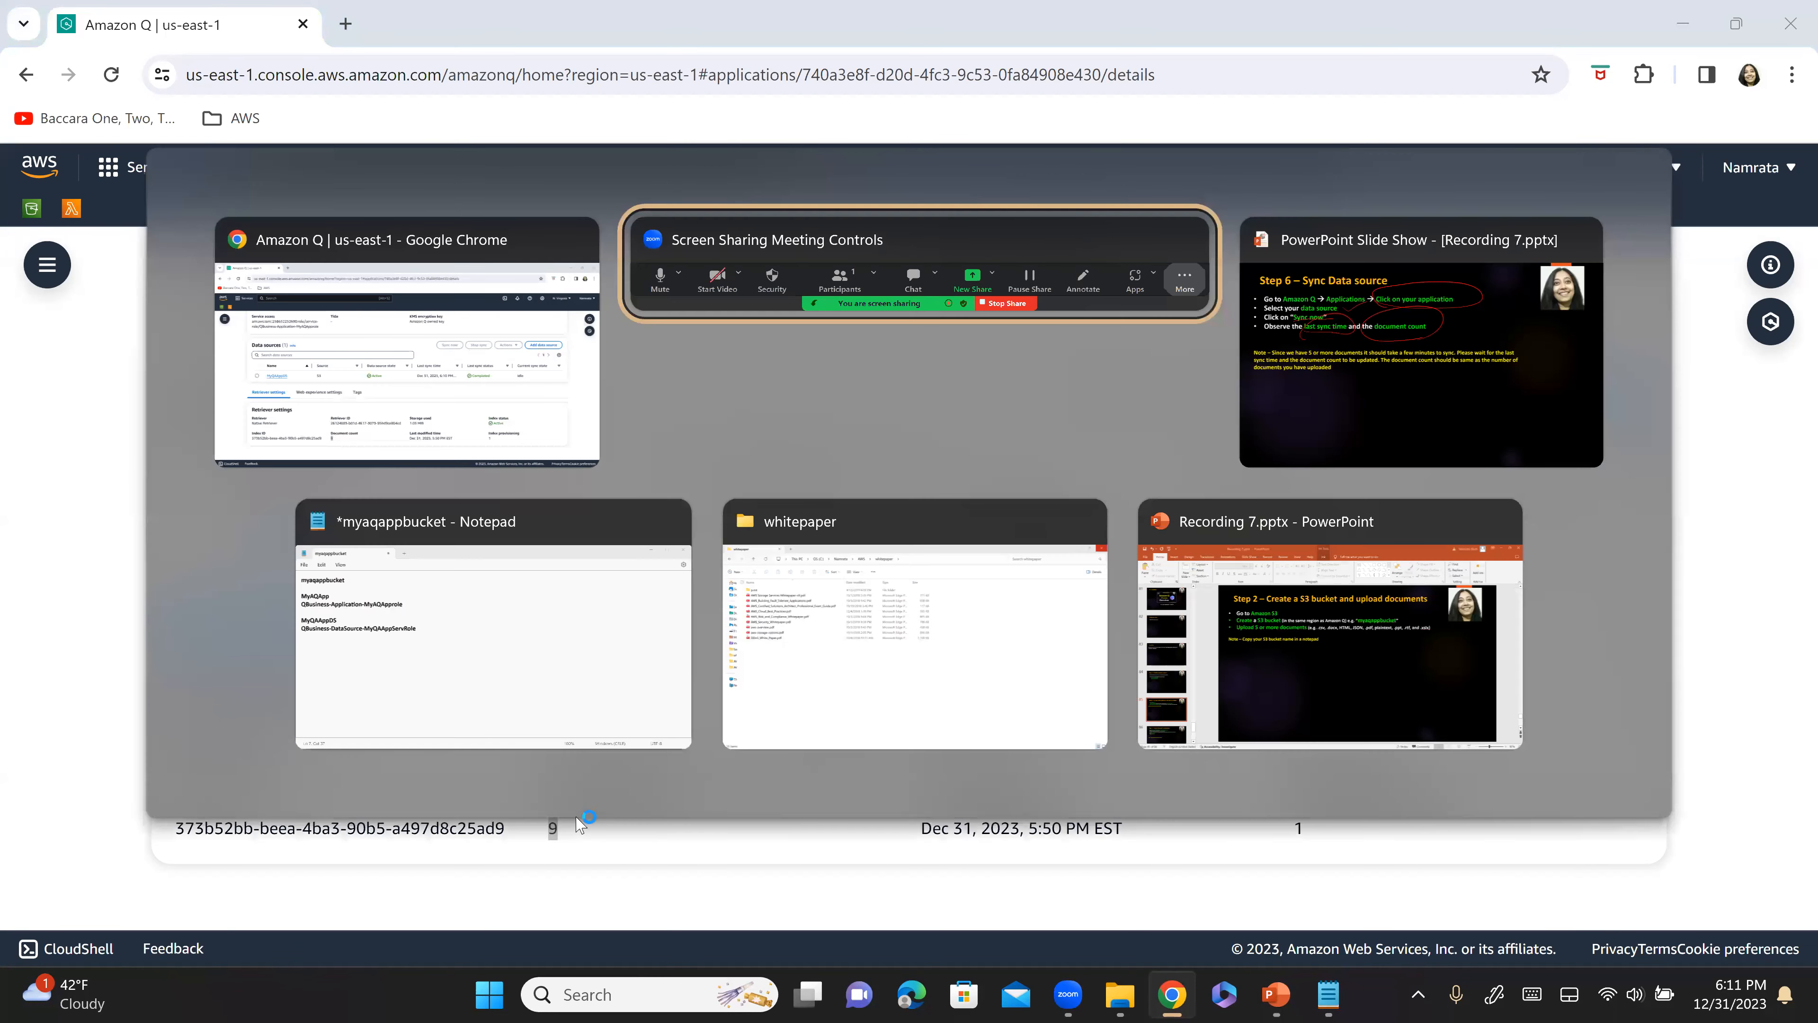
key("alt+Tab")
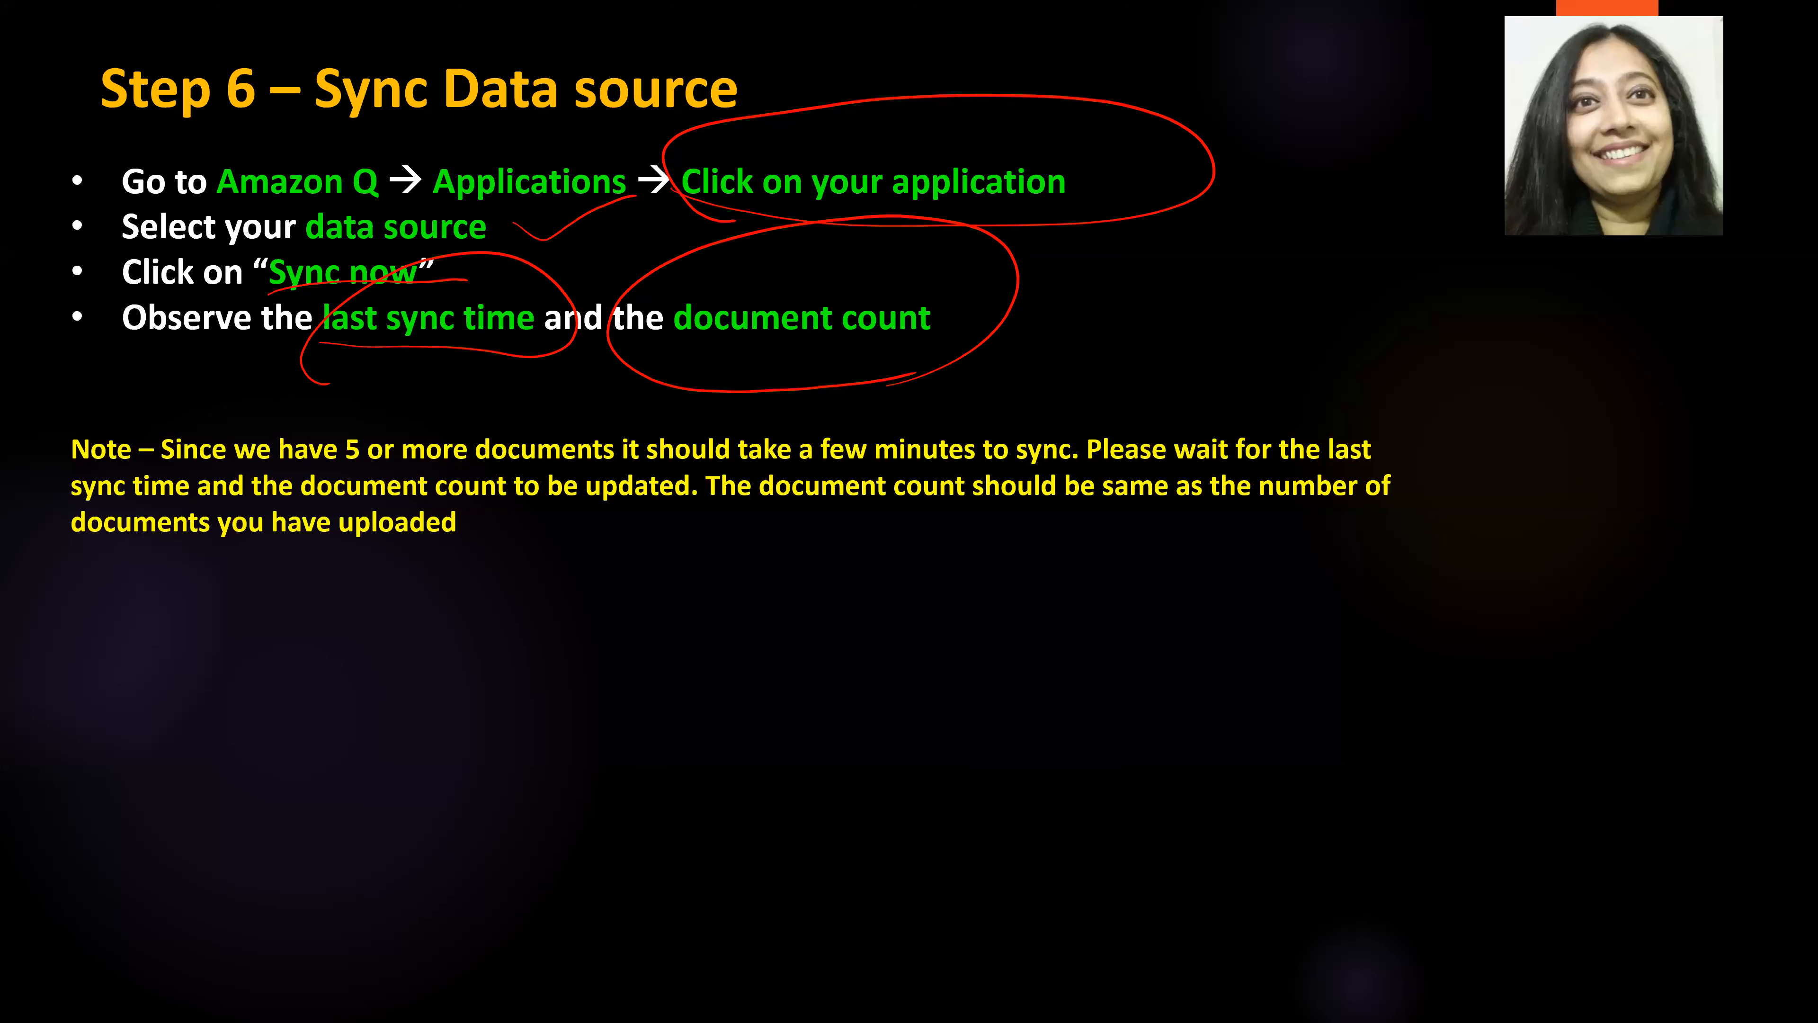